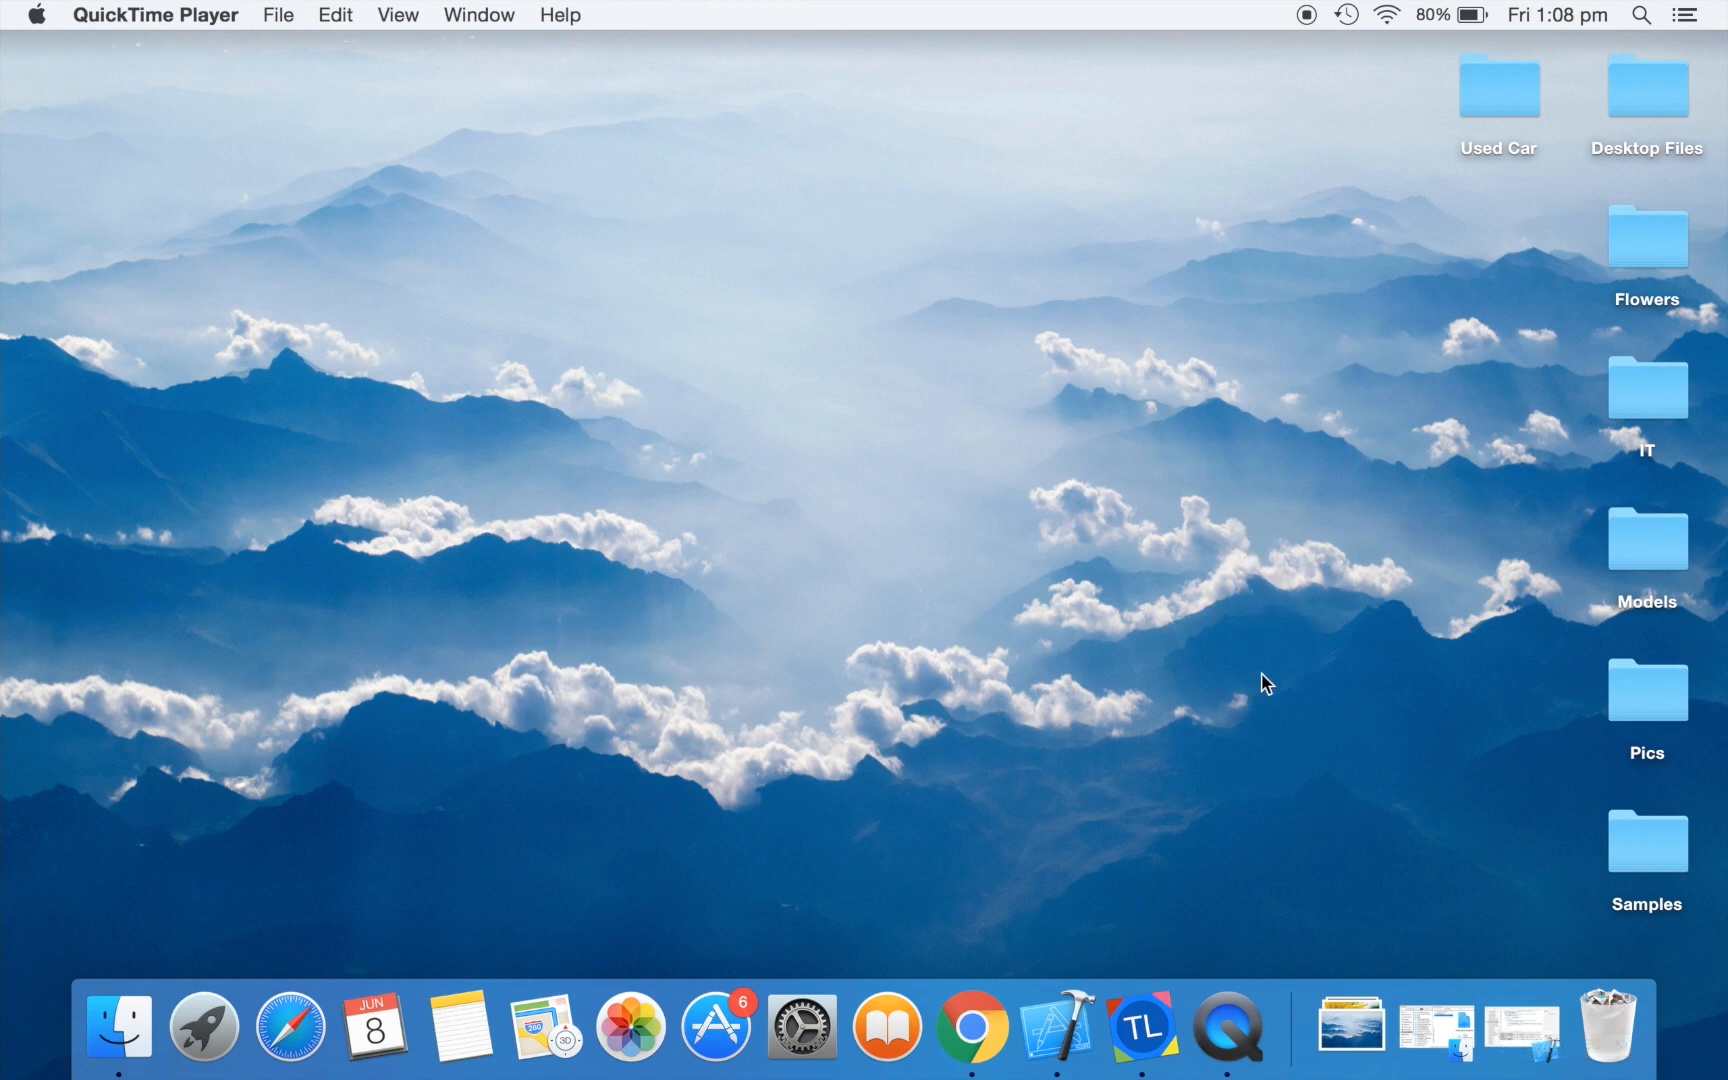
- Switch to TurboLayout and import all the photos from the Pics folder on the Desktop
{"action": "left_click", "coordinate": [1145, 1022]}
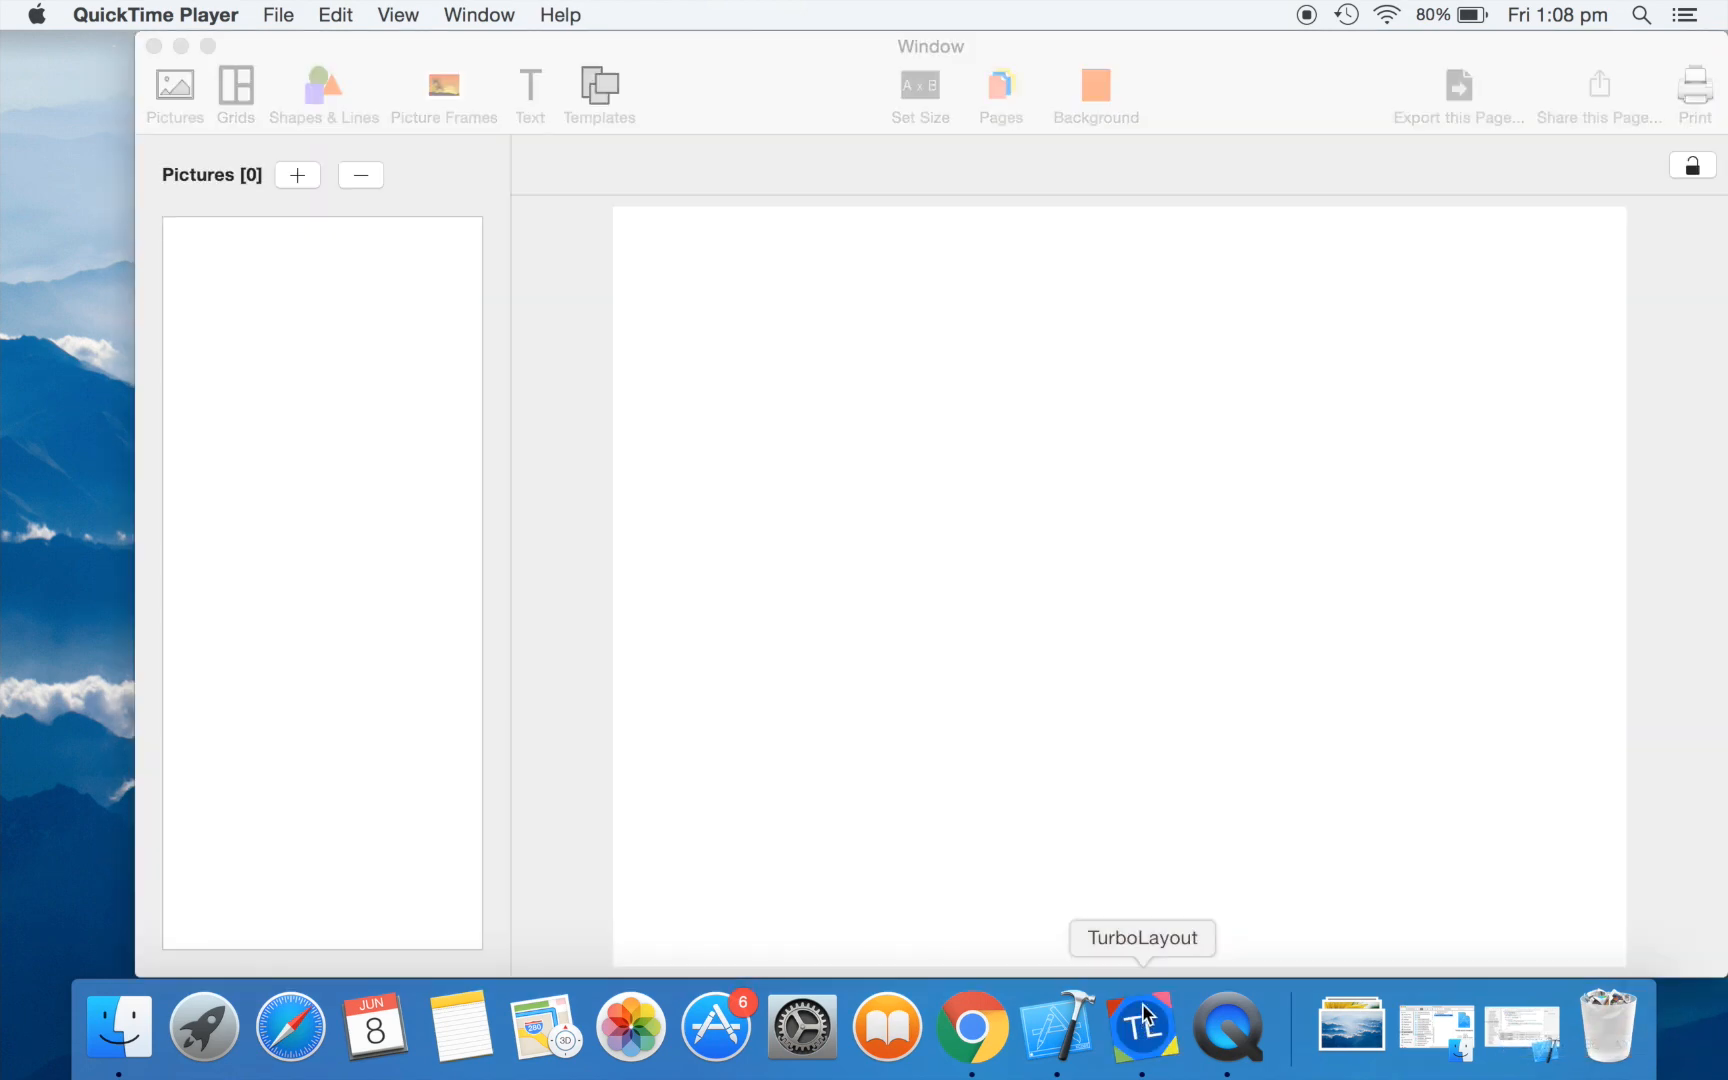
{"action": "left_click", "coordinate": [1000, 555]}
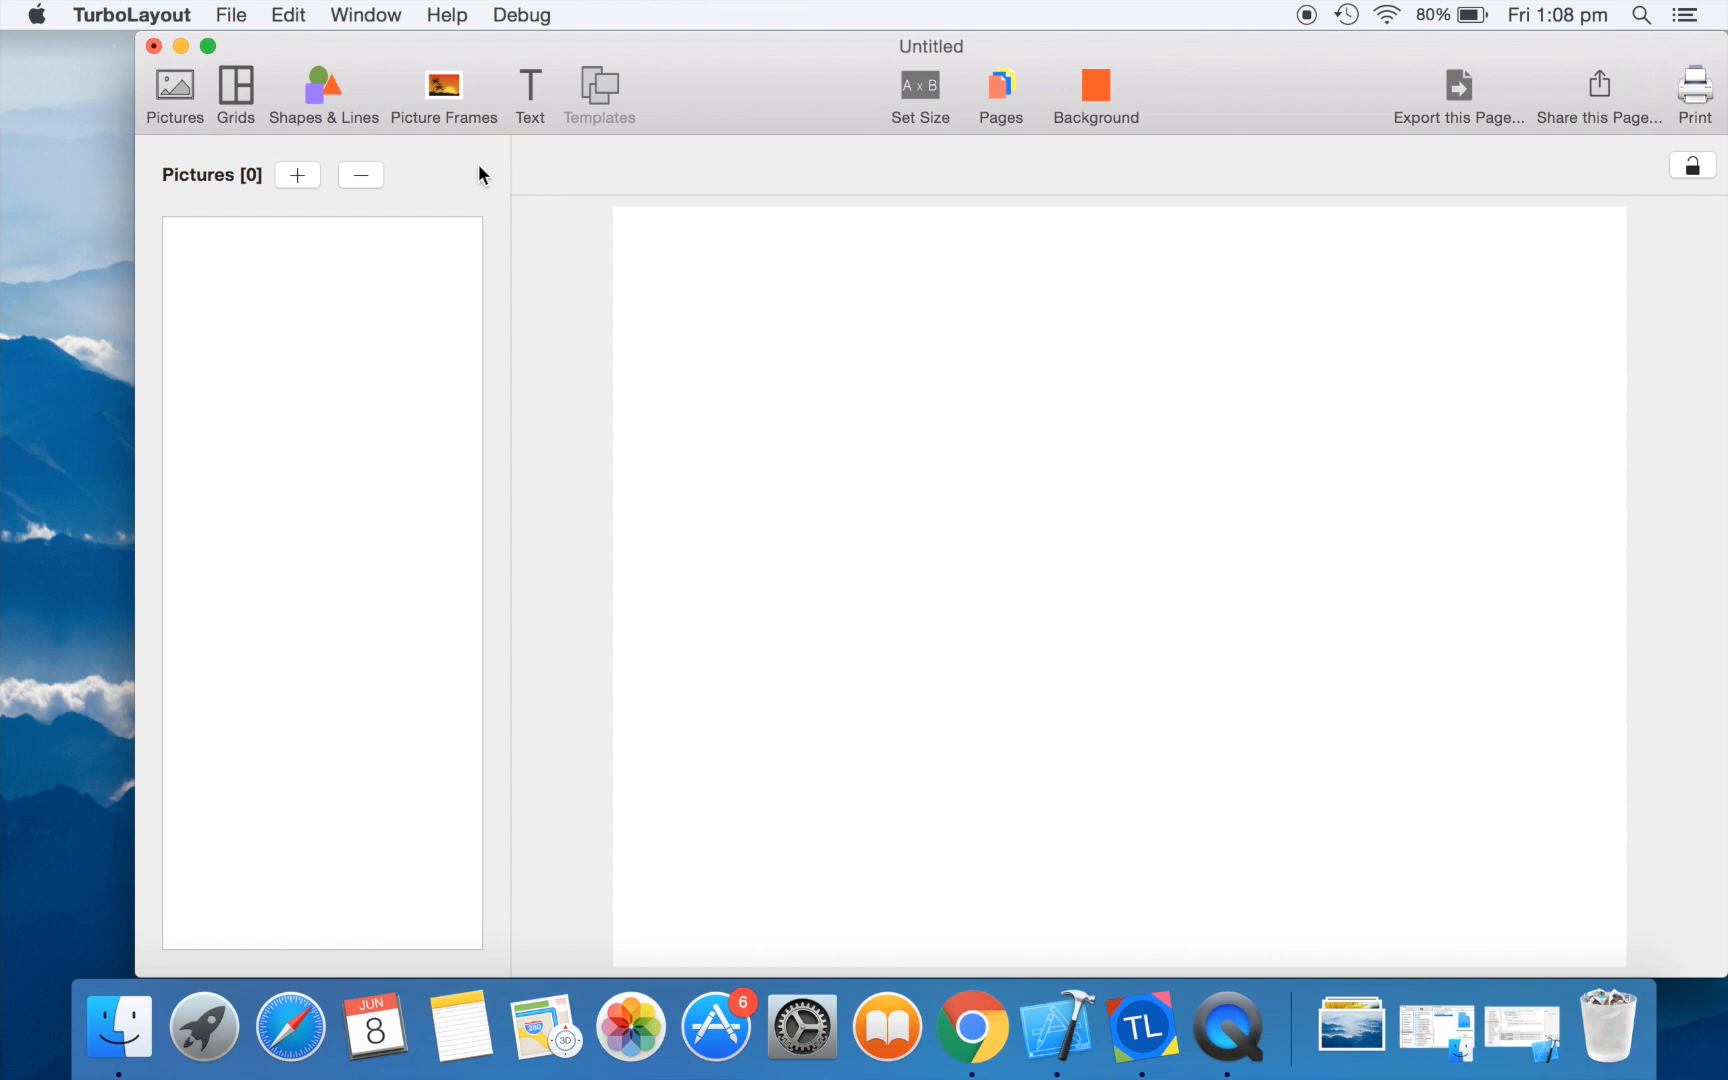
{"action": "left_click", "coordinate": [297, 176]}
{"action": "left_click_drag", "start_coordinate": [915, 392], "coordinate": [945, 185]}
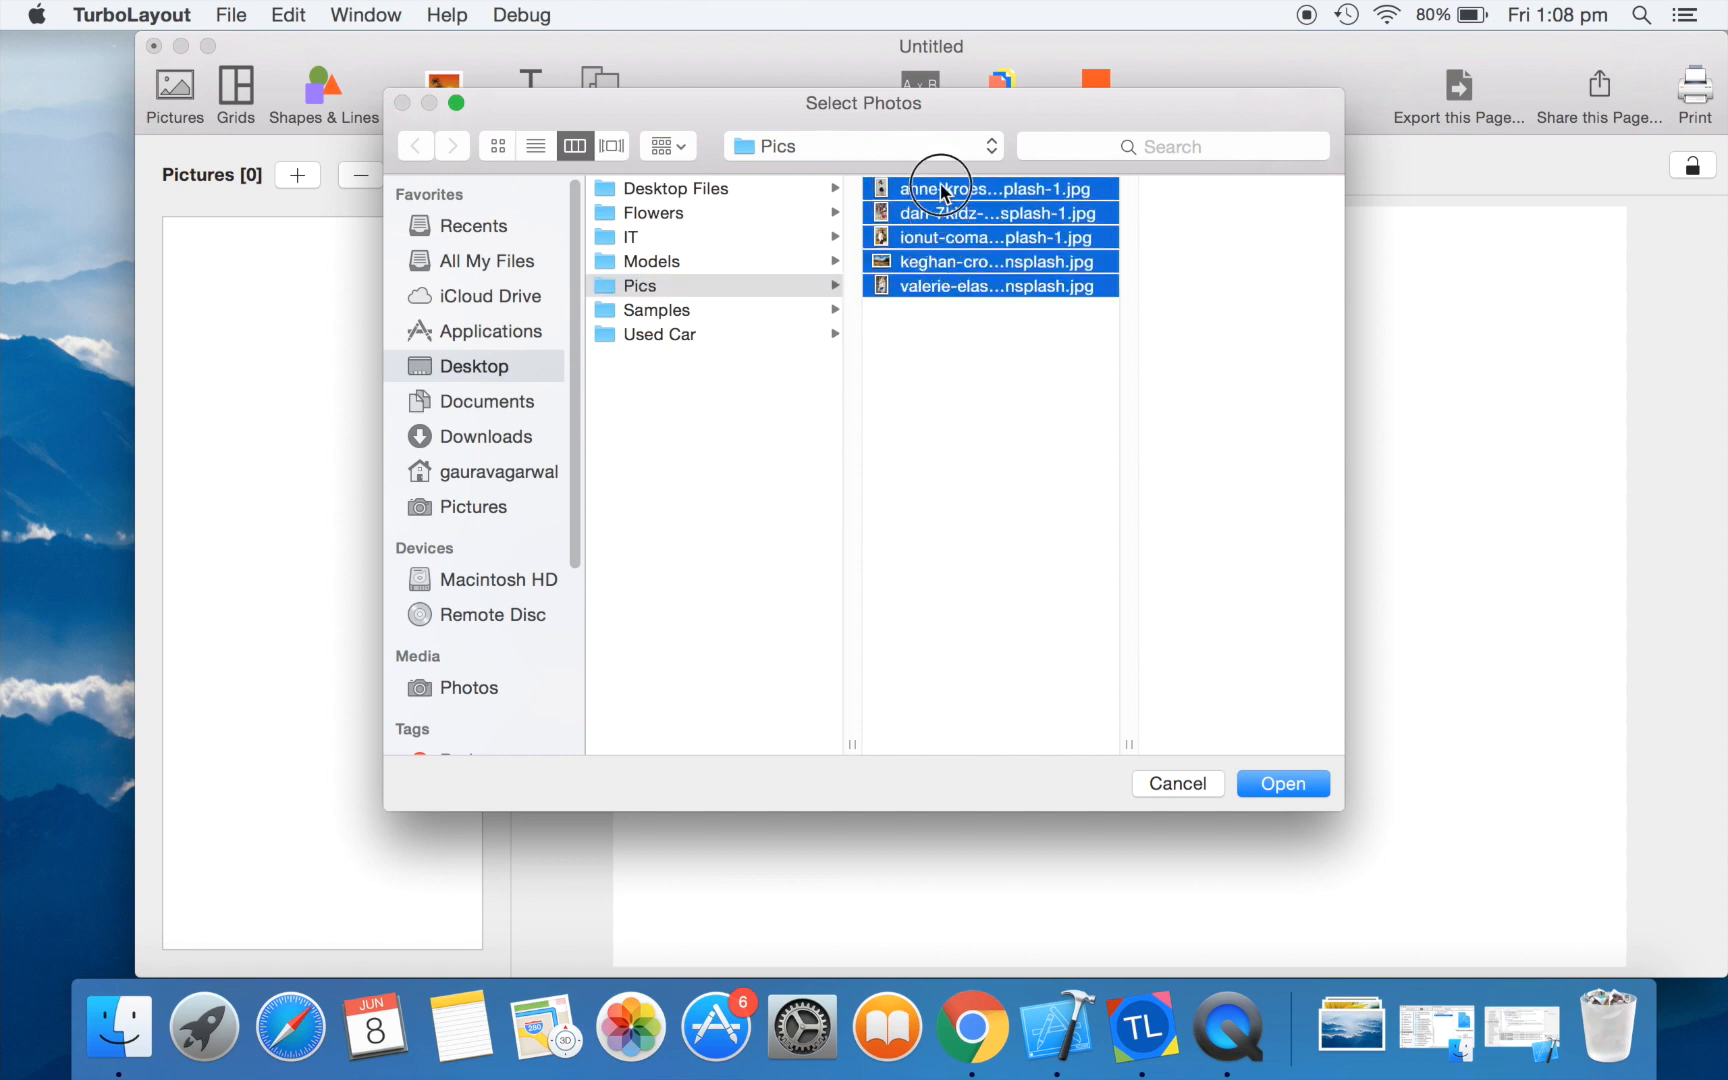
{"action": "left_click", "coordinate": [1275, 784]}
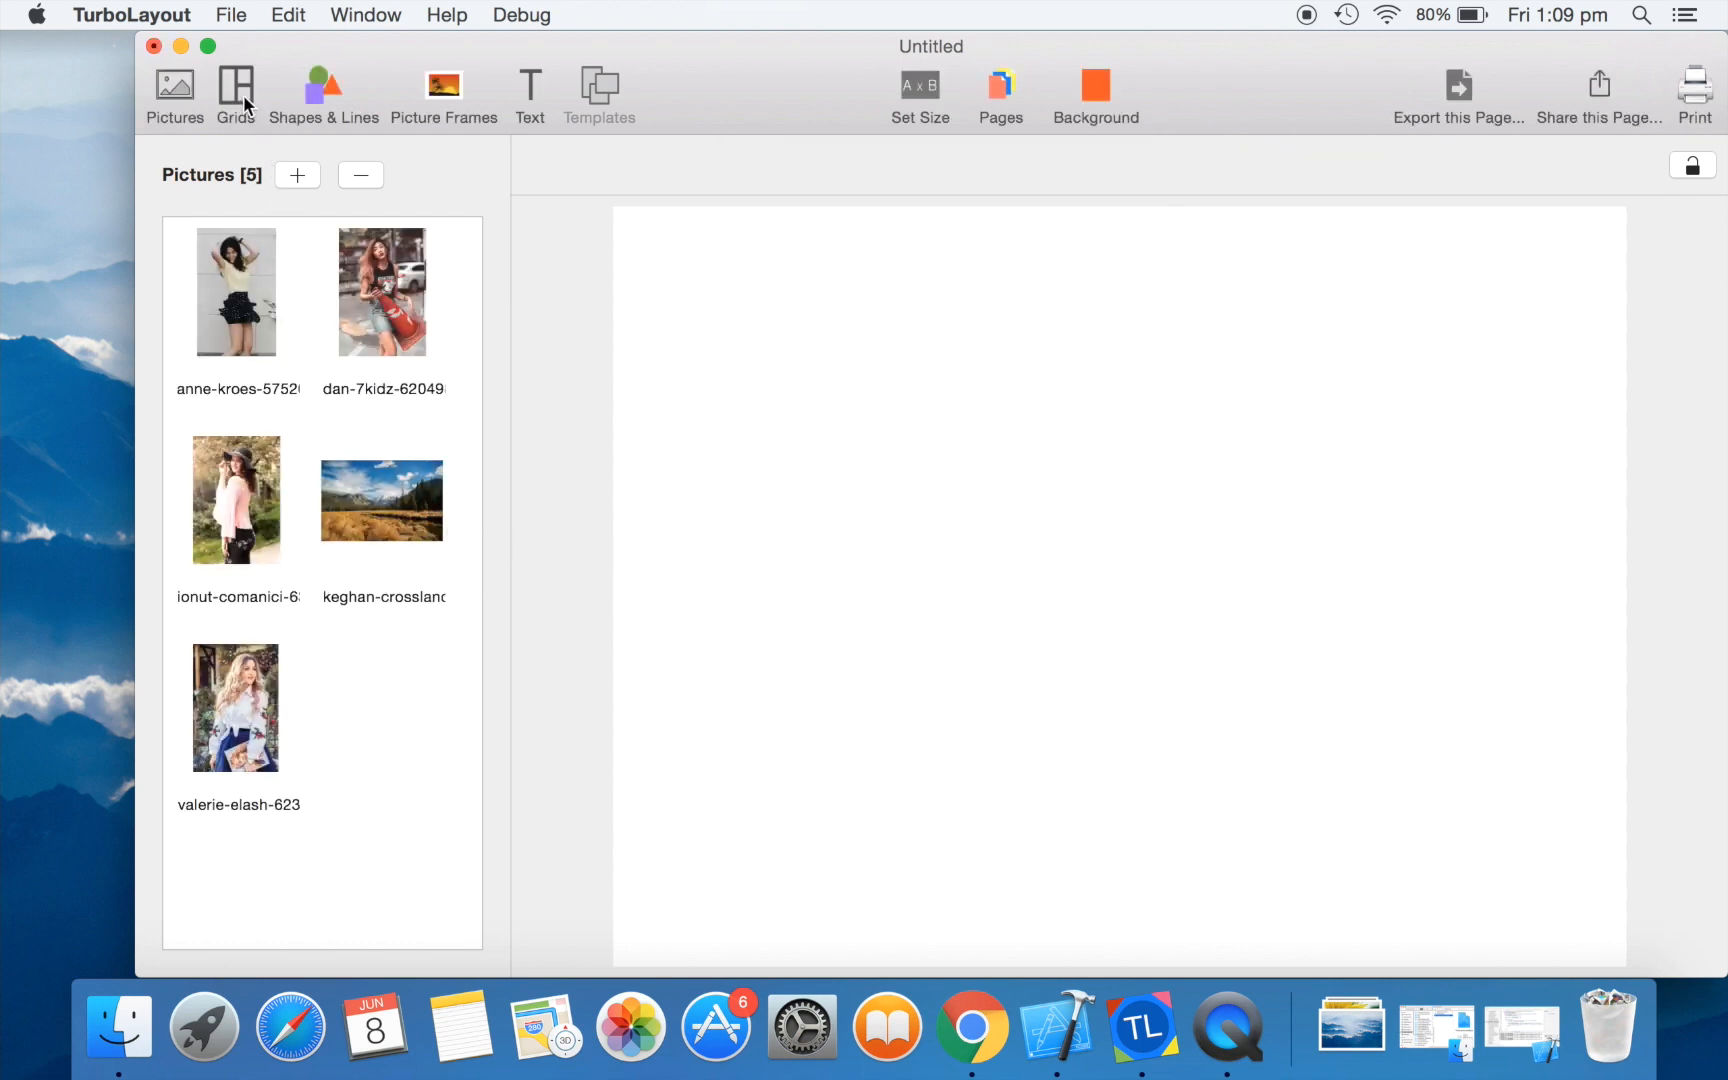
- Place a single-cell grid on the page and fill it with the mountain landscape picture
{"action": "left_click", "coordinate": [243, 94]}
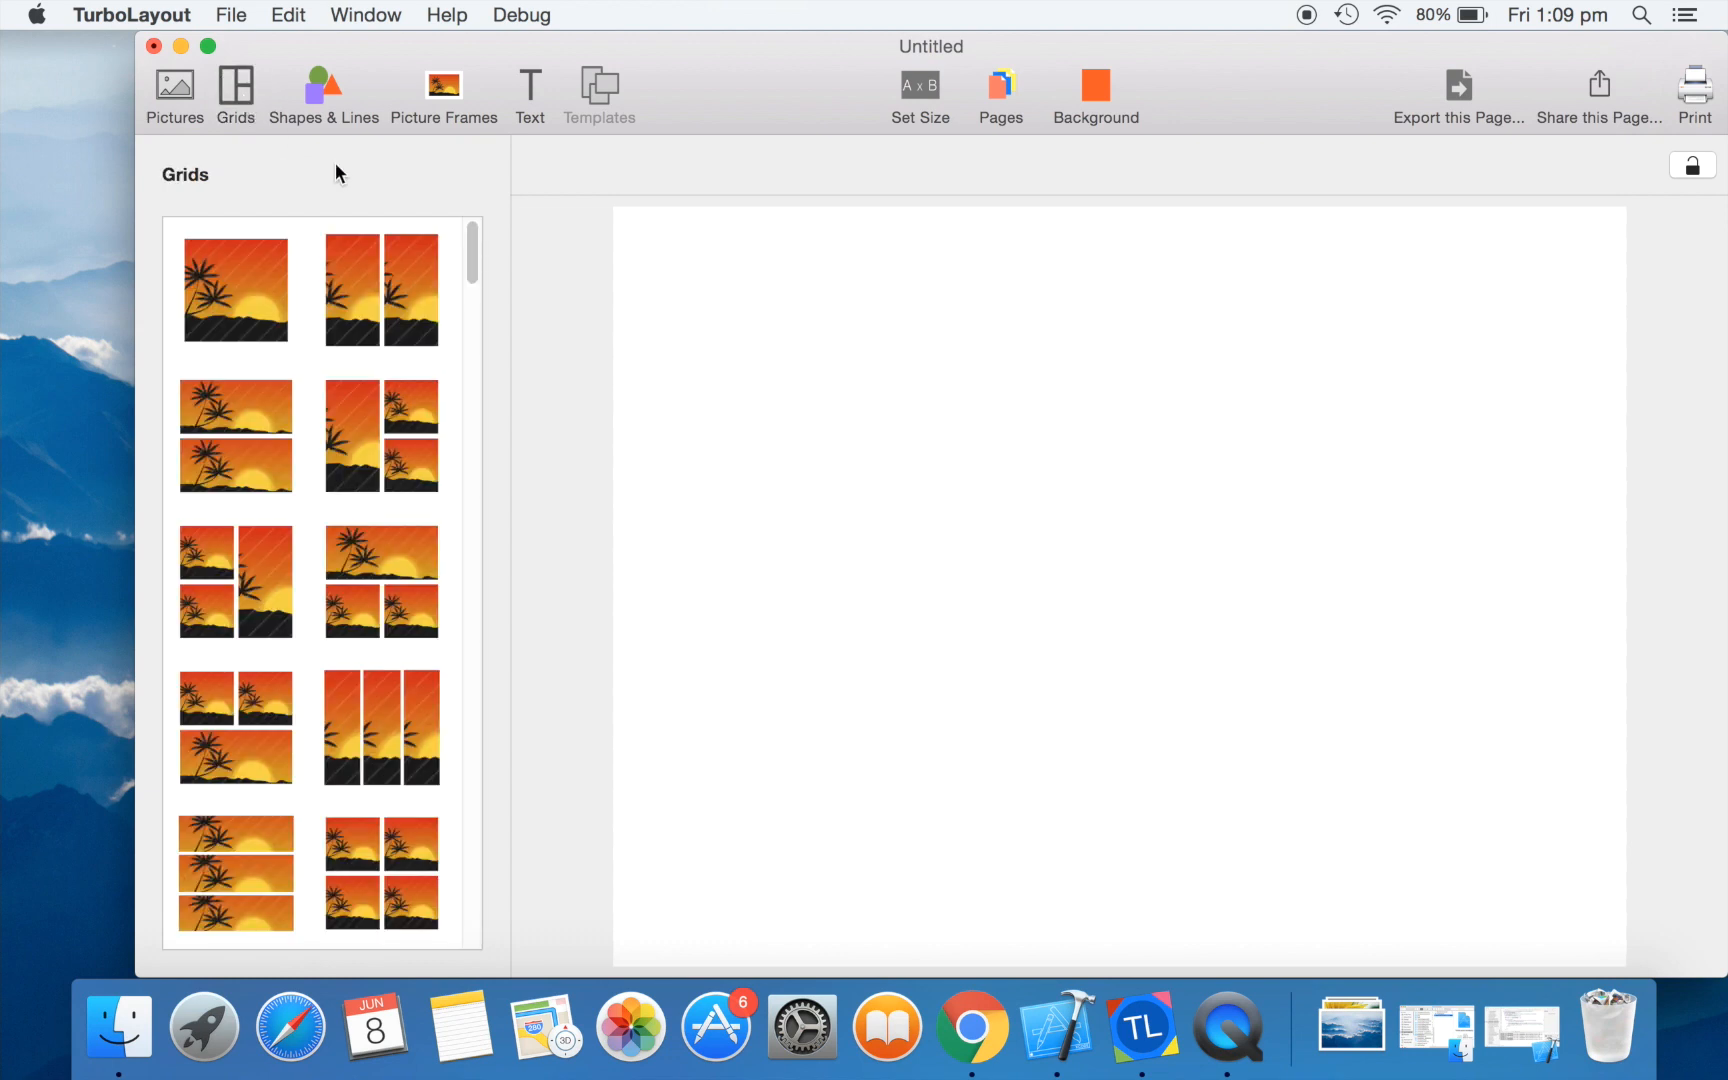
{"action": "left_click_drag", "start_coordinate": [240, 305], "coordinate": [1131, 486]}
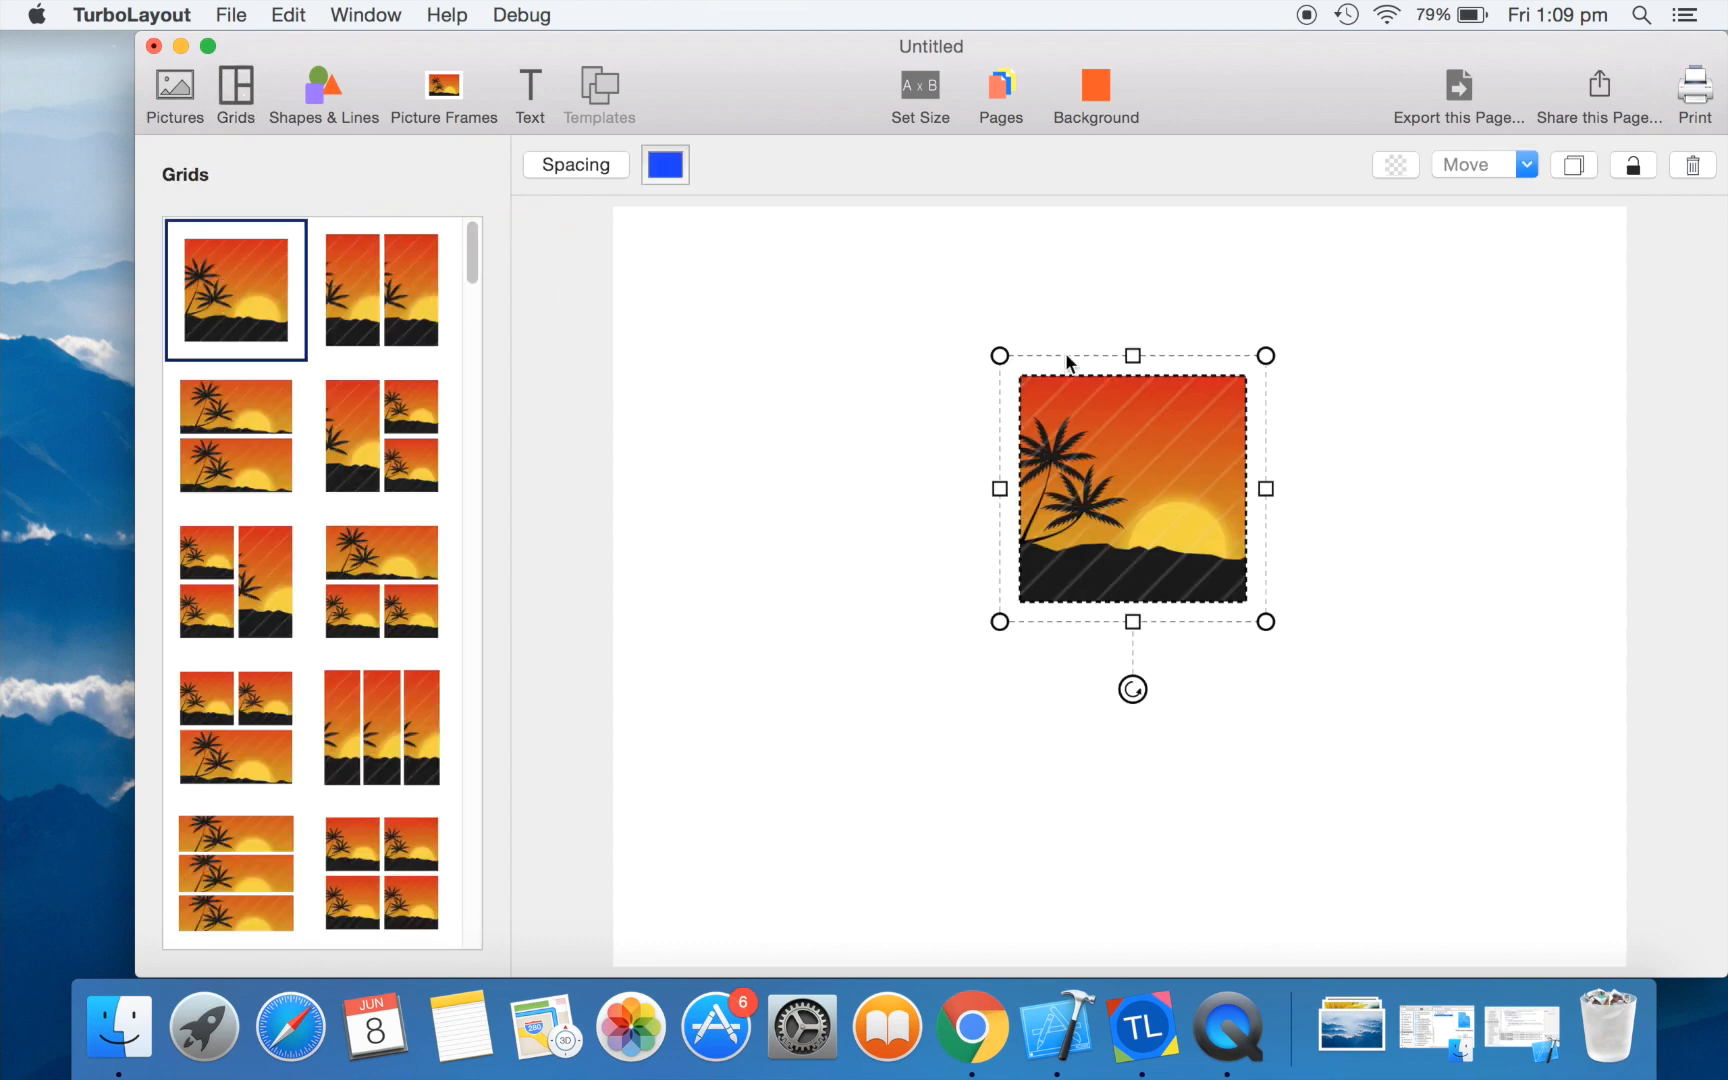
{"action": "left_click", "coordinate": [166, 85]}
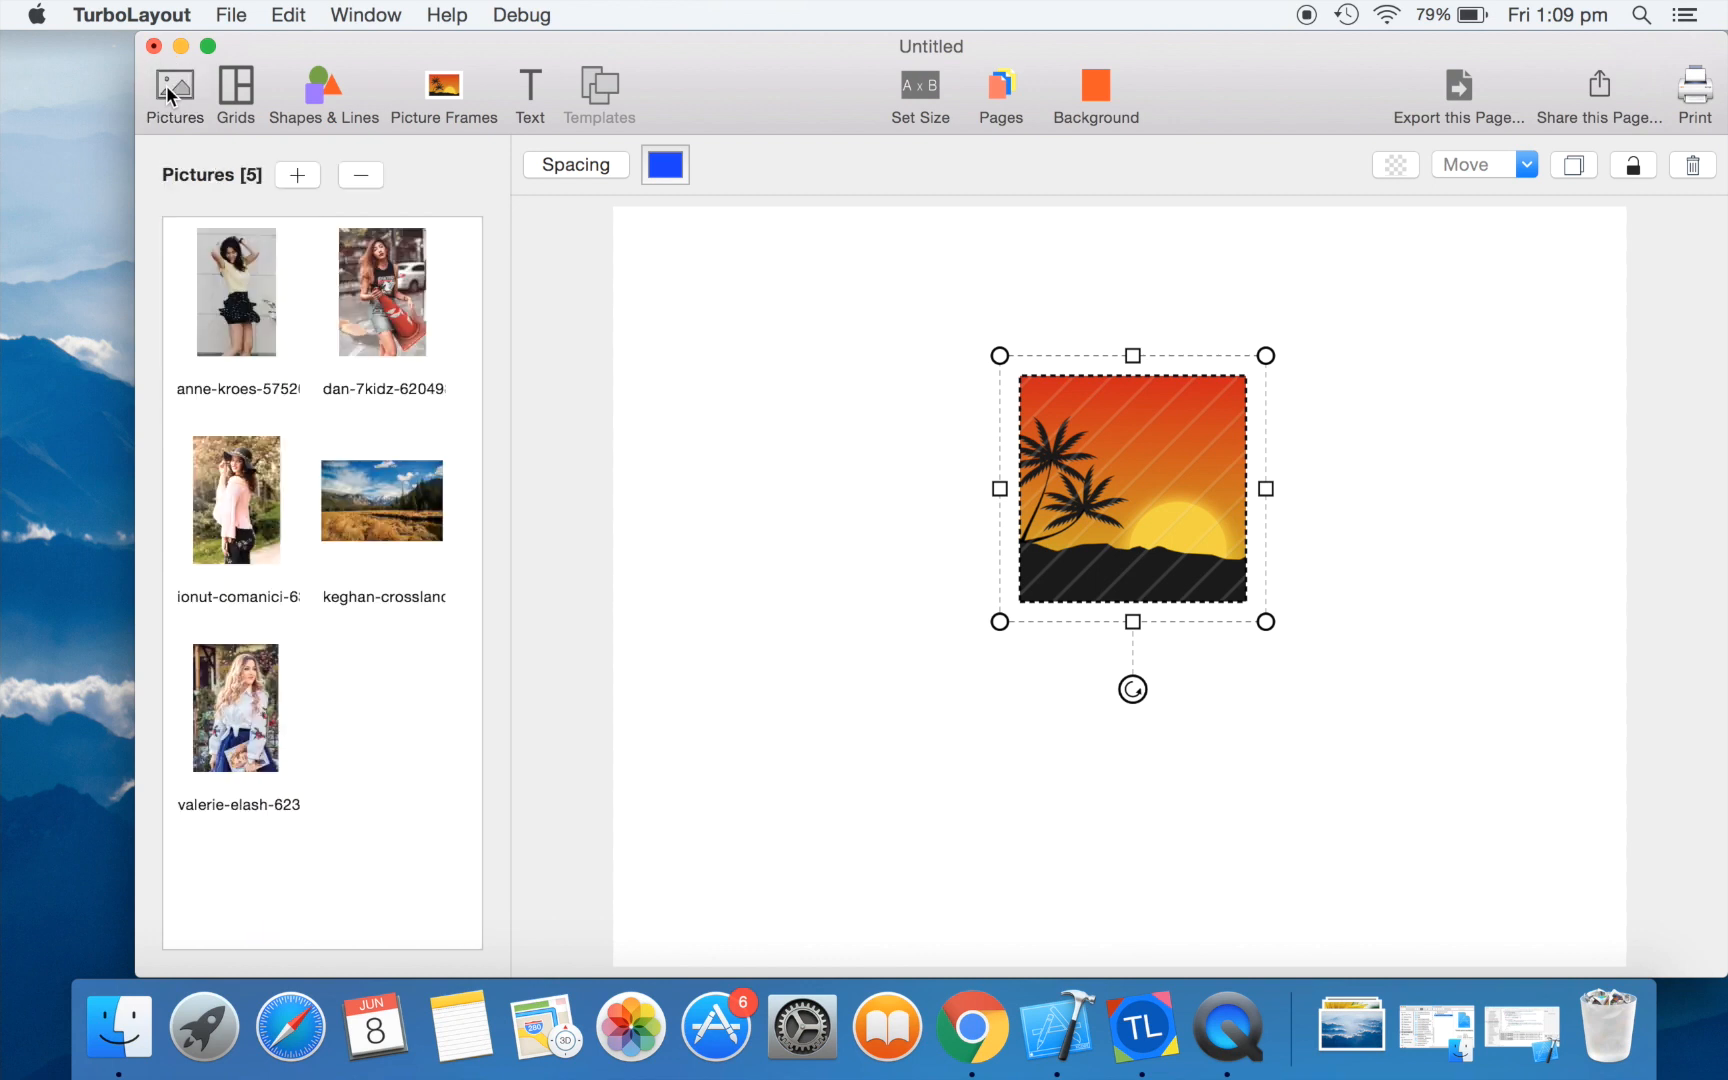
{"action": "left_click_drag", "start_coordinate": [383, 492], "coordinate": [1141, 454]}
- Widen the landscape grid and move it on the page, and shift its image downward within the crop frame
{"action": "left_click_drag", "start_coordinate": [999, 488], "coordinate": [725, 490]}
{"action": "left_click_drag", "start_coordinate": [1048, 504], "coordinate": [1155, 528]}
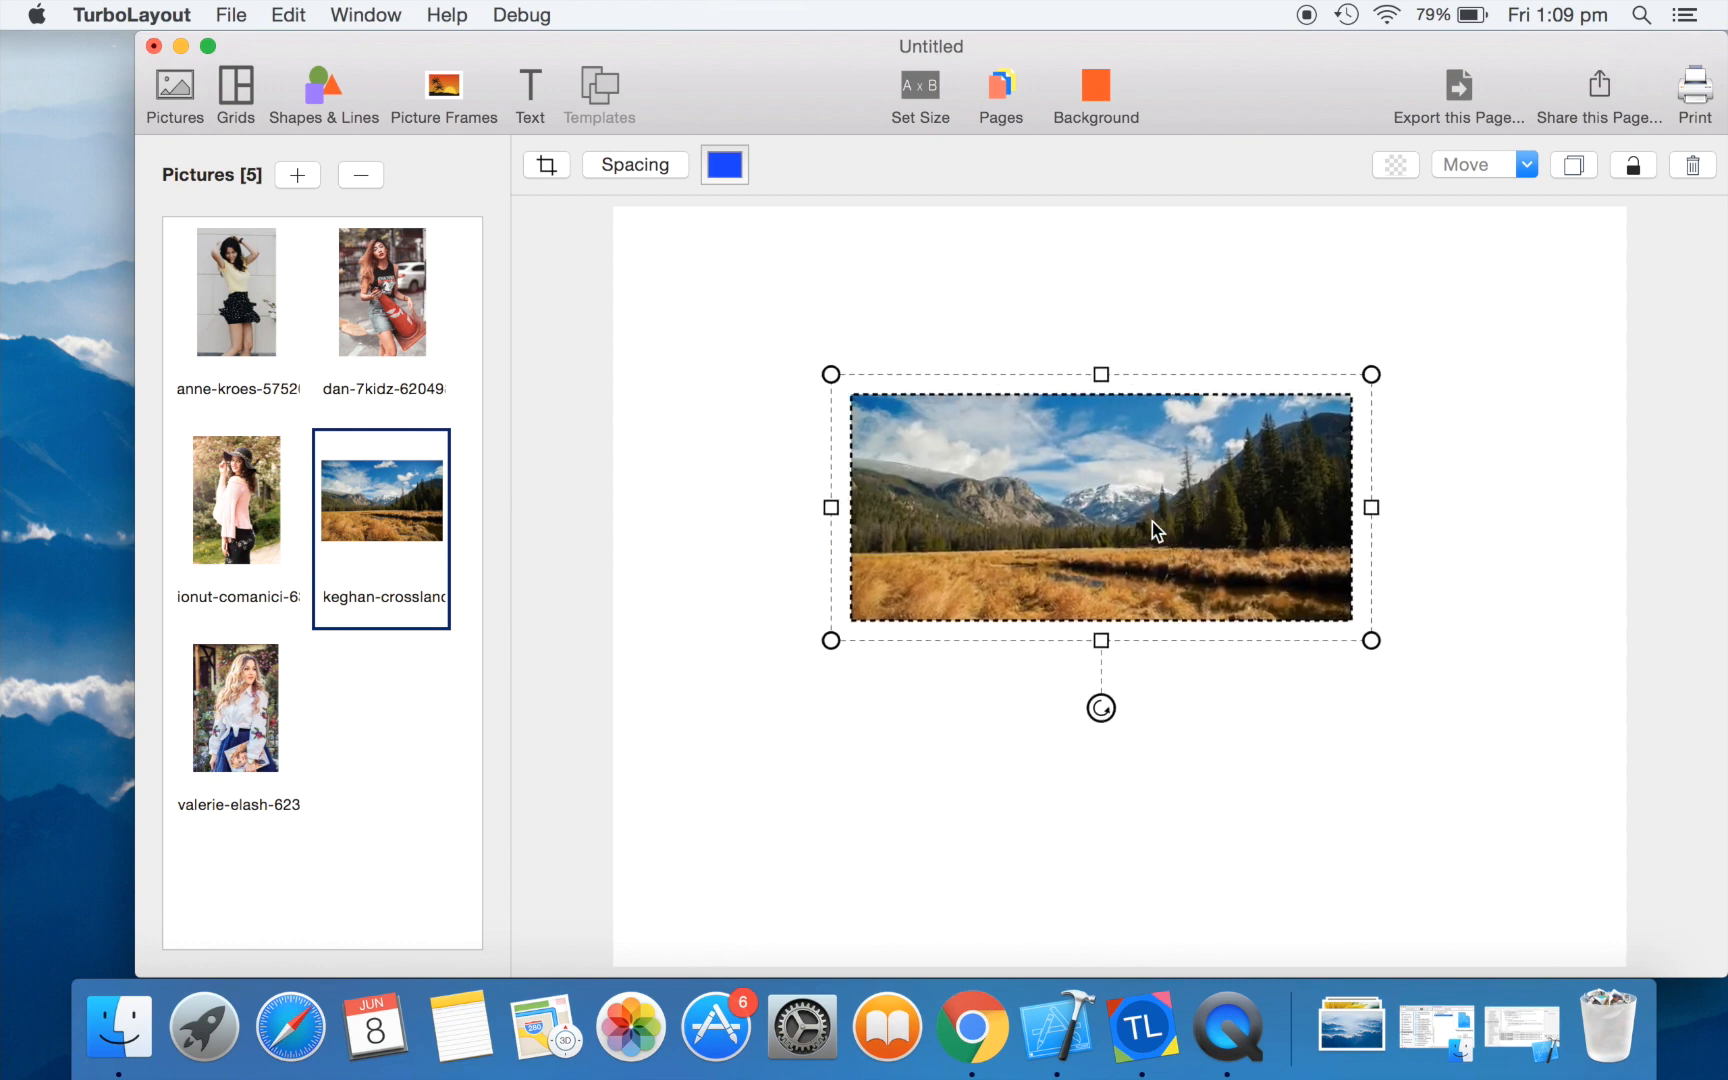
{"action": "left_click", "coordinate": [549, 167]}
{"action": "left_click_drag", "start_coordinate": [1142, 478], "coordinate": [1137, 535]}
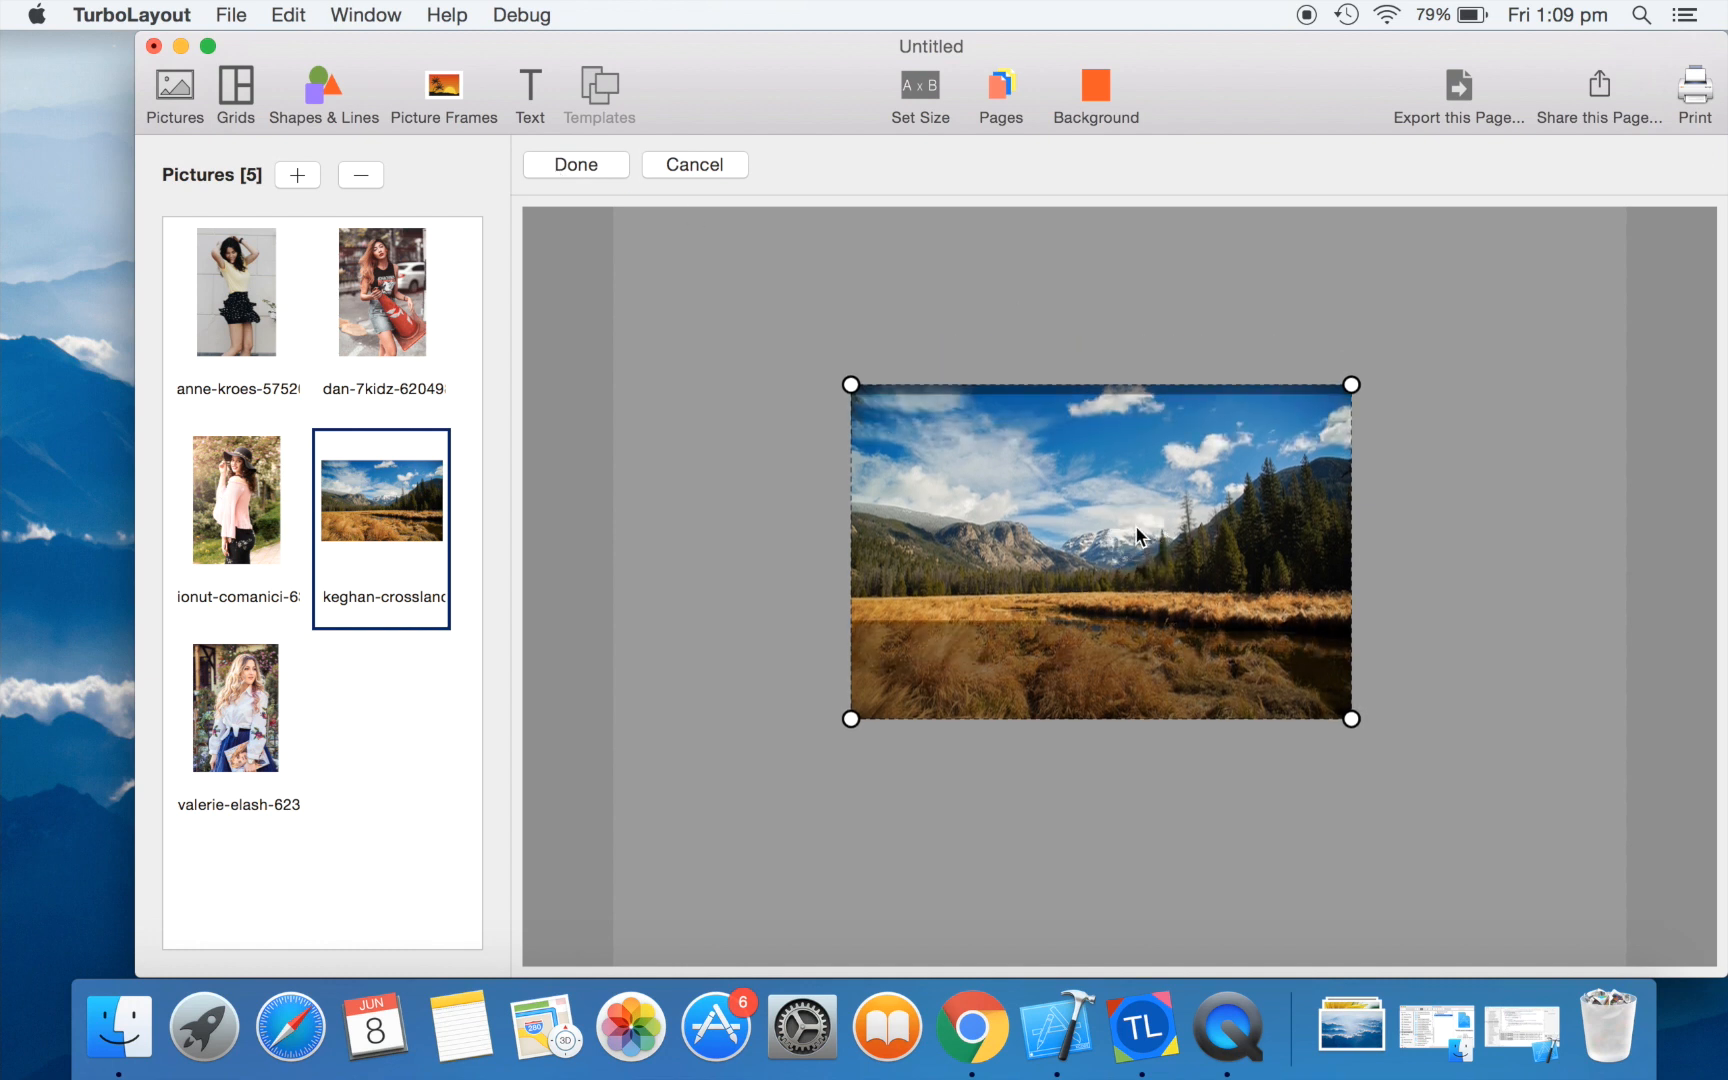
{"action": "left_click", "coordinate": [585, 163]}
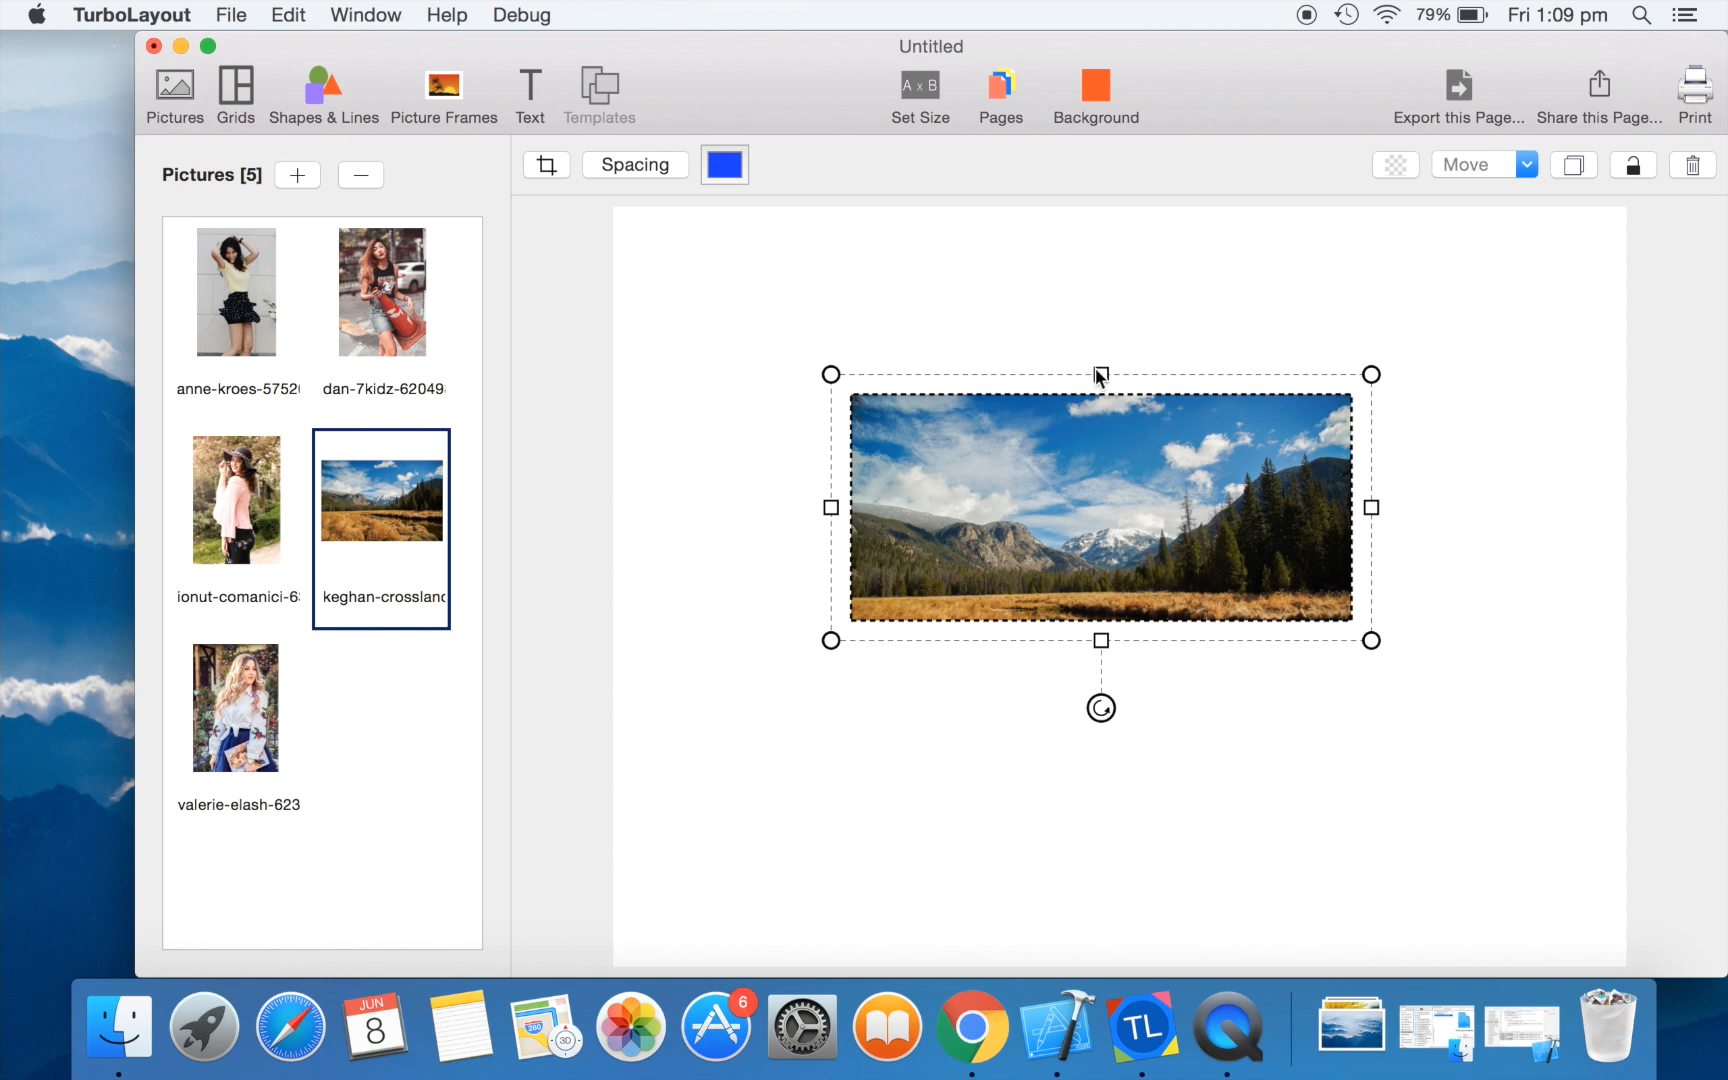
- Stretch the landscape grid on all four sides until it covers the whole page
{"action": "left_click_drag", "start_coordinate": [1101, 374], "coordinate": [1104, 208]}
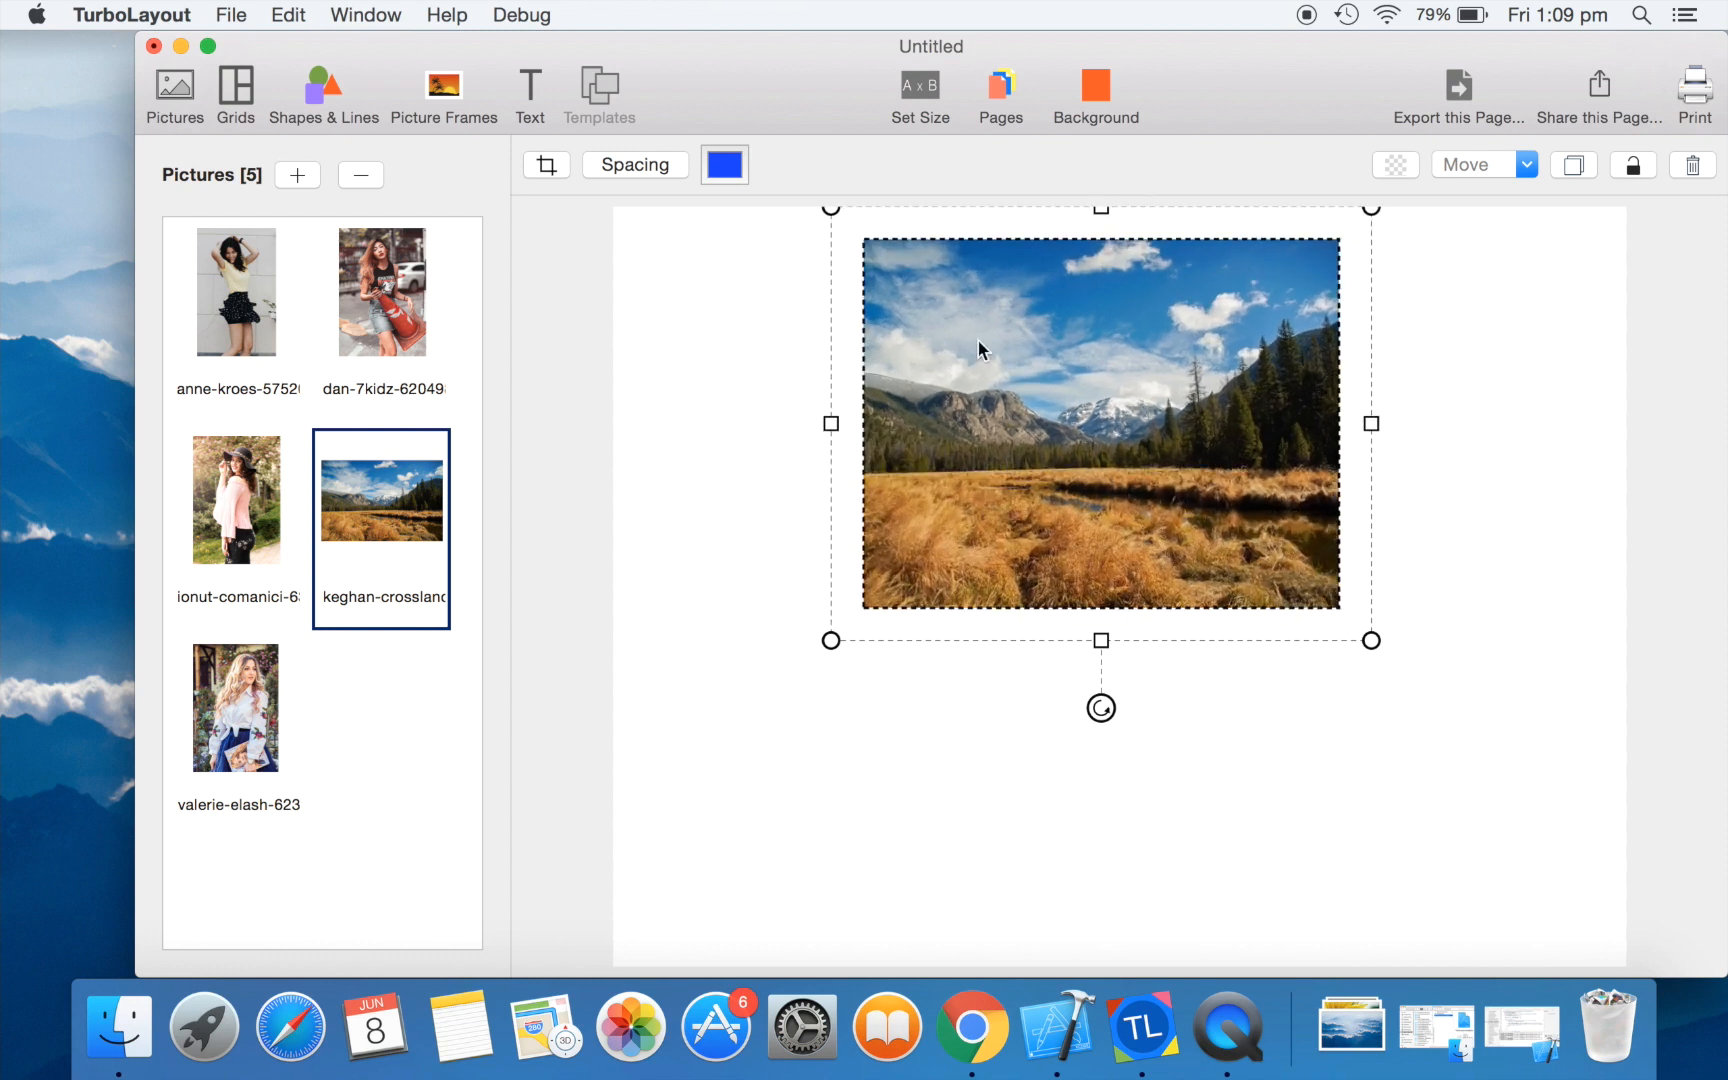
{"action": "left_click_drag", "start_coordinate": [826, 428], "coordinate": [613, 426]}
{"action": "left_click_drag", "start_coordinate": [990, 642], "coordinate": [986, 965]}
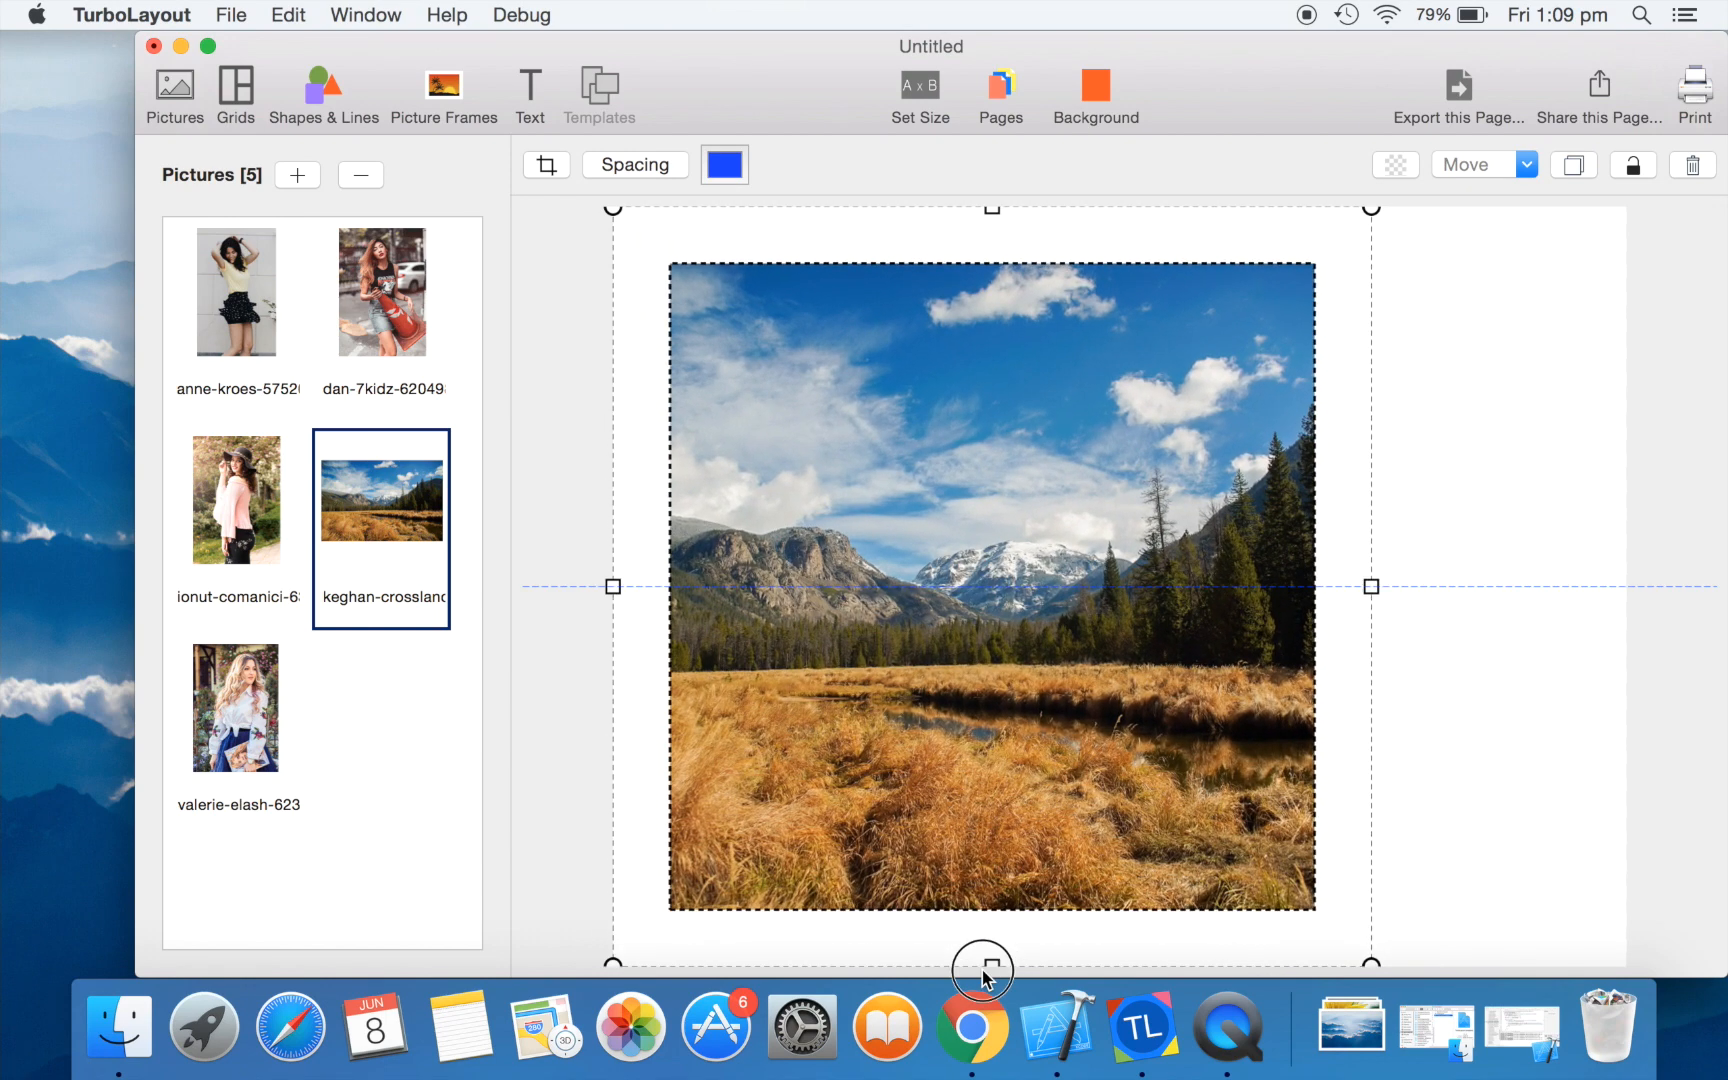
{"action": "left_click_drag", "start_coordinate": [1378, 590], "coordinate": [1634, 577]}
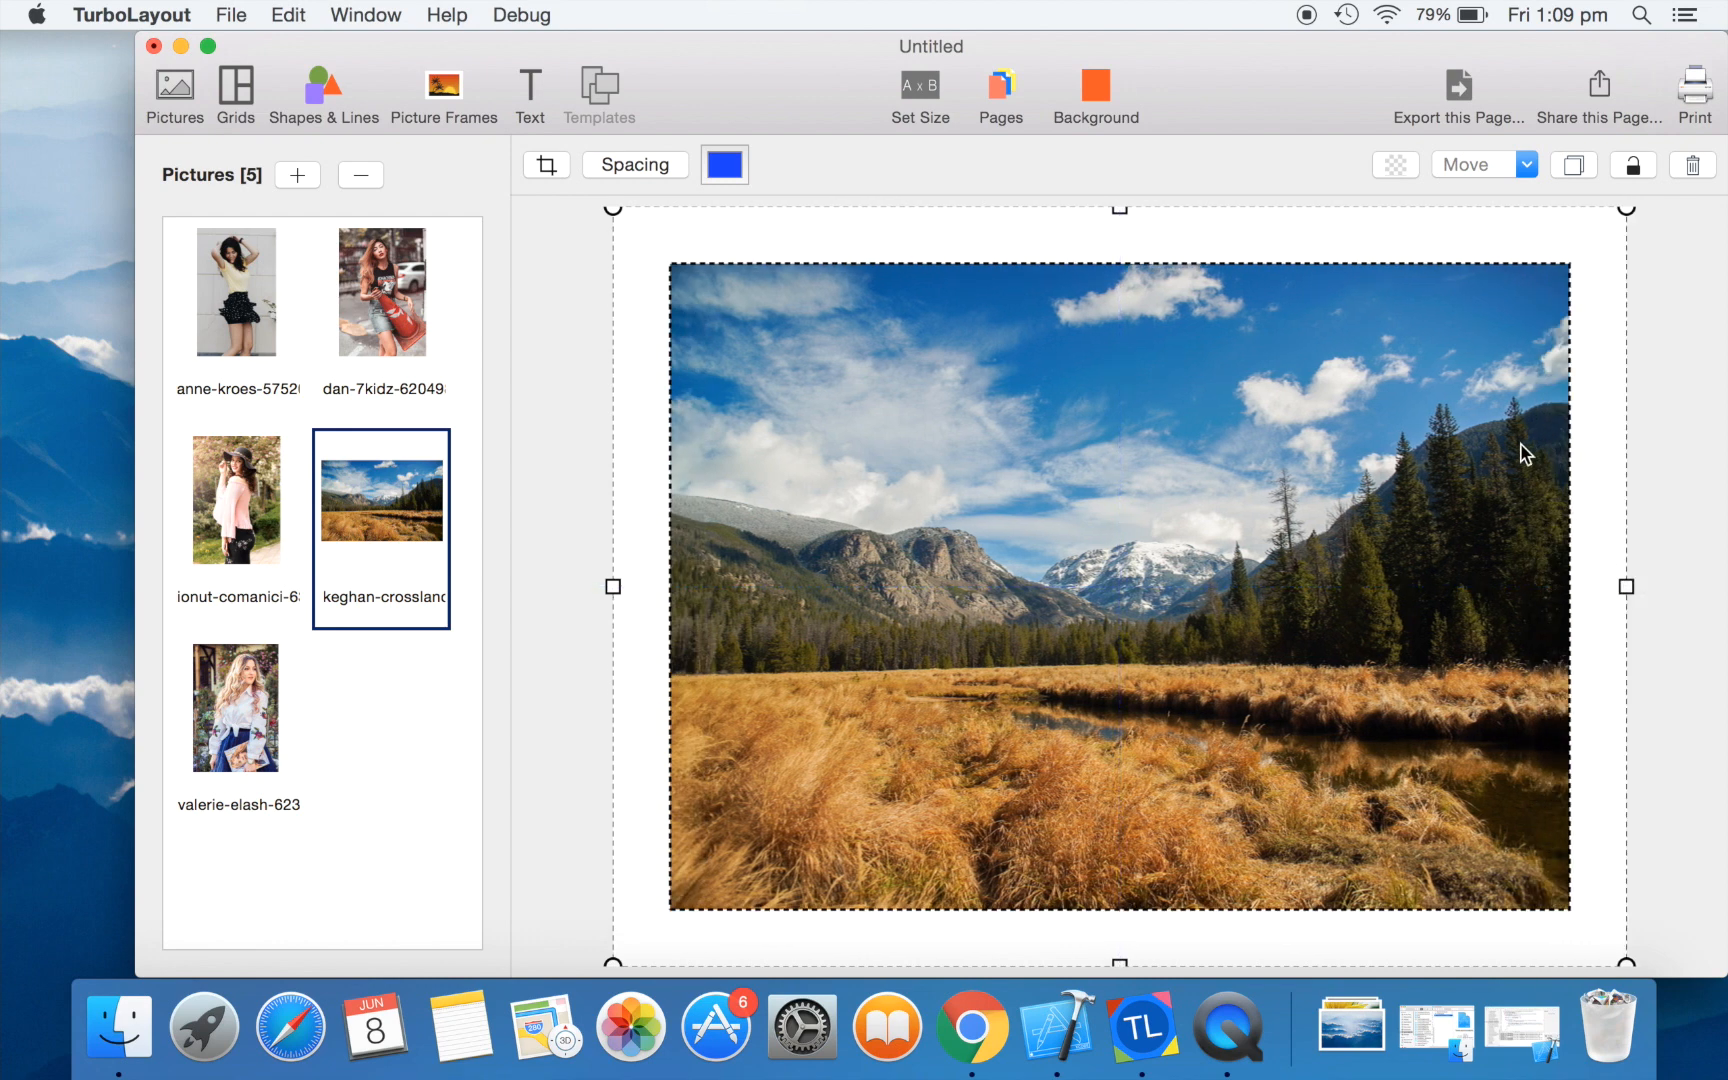
- Reduce the landscape grid's spacing to the lowest setting and deselect the grid
{"action": "left_click", "coordinate": [651, 166]}
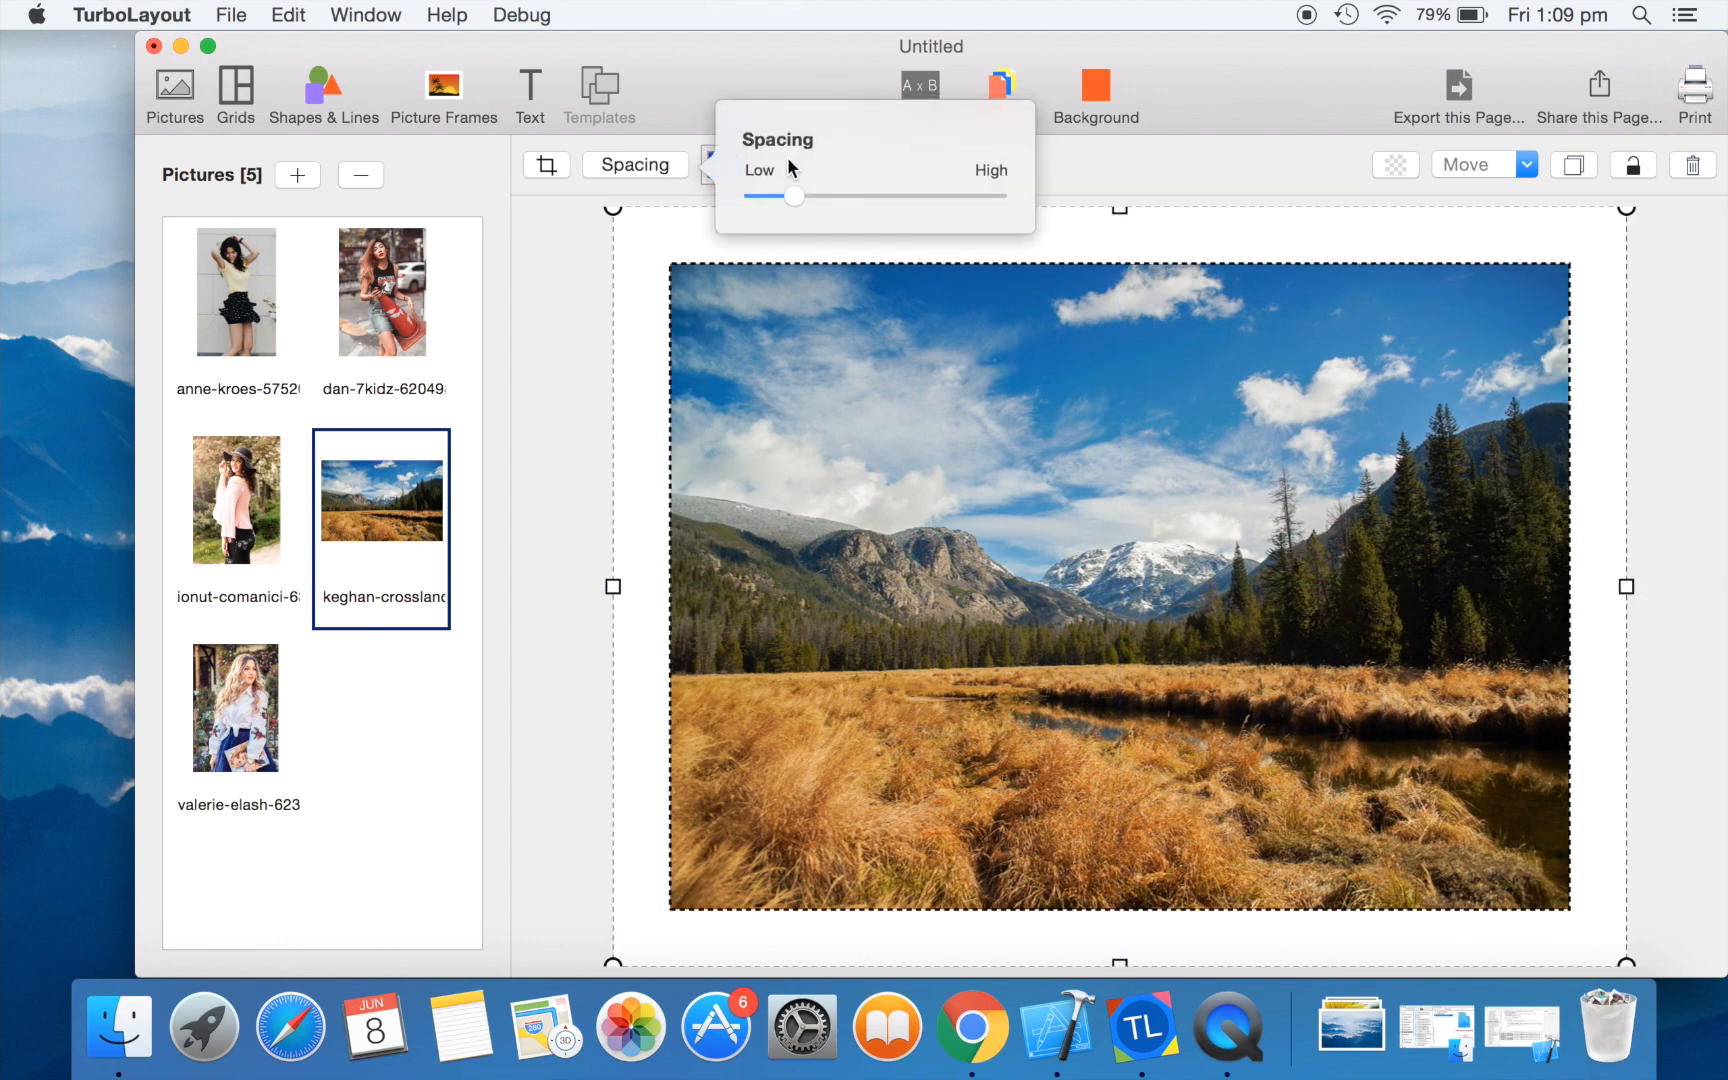
{"action": "left_click_drag", "start_coordinate": [802, 200], "coordinate": [660, 190]}
{"action": "left_click", "coordinate": [568, 336]}
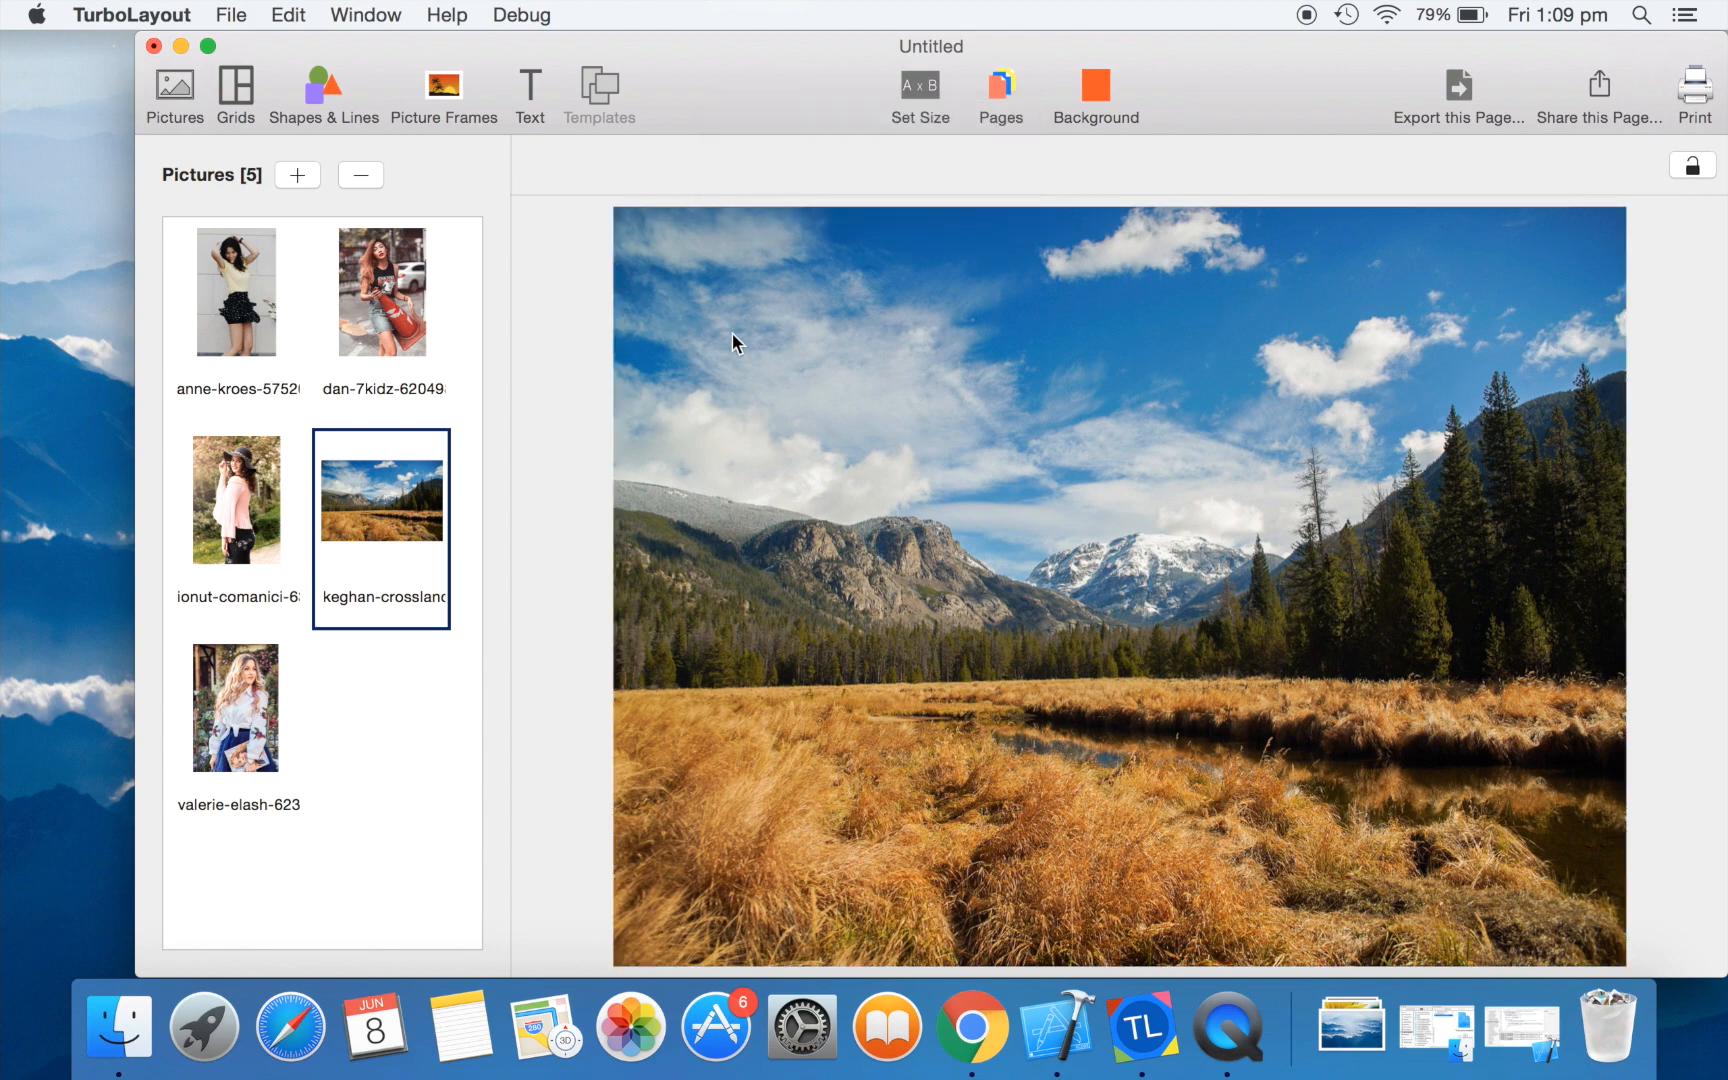
- Delete the whole drawing object holding the landscape picture
{"action": "left_click", "coordinate": [749, 360]}
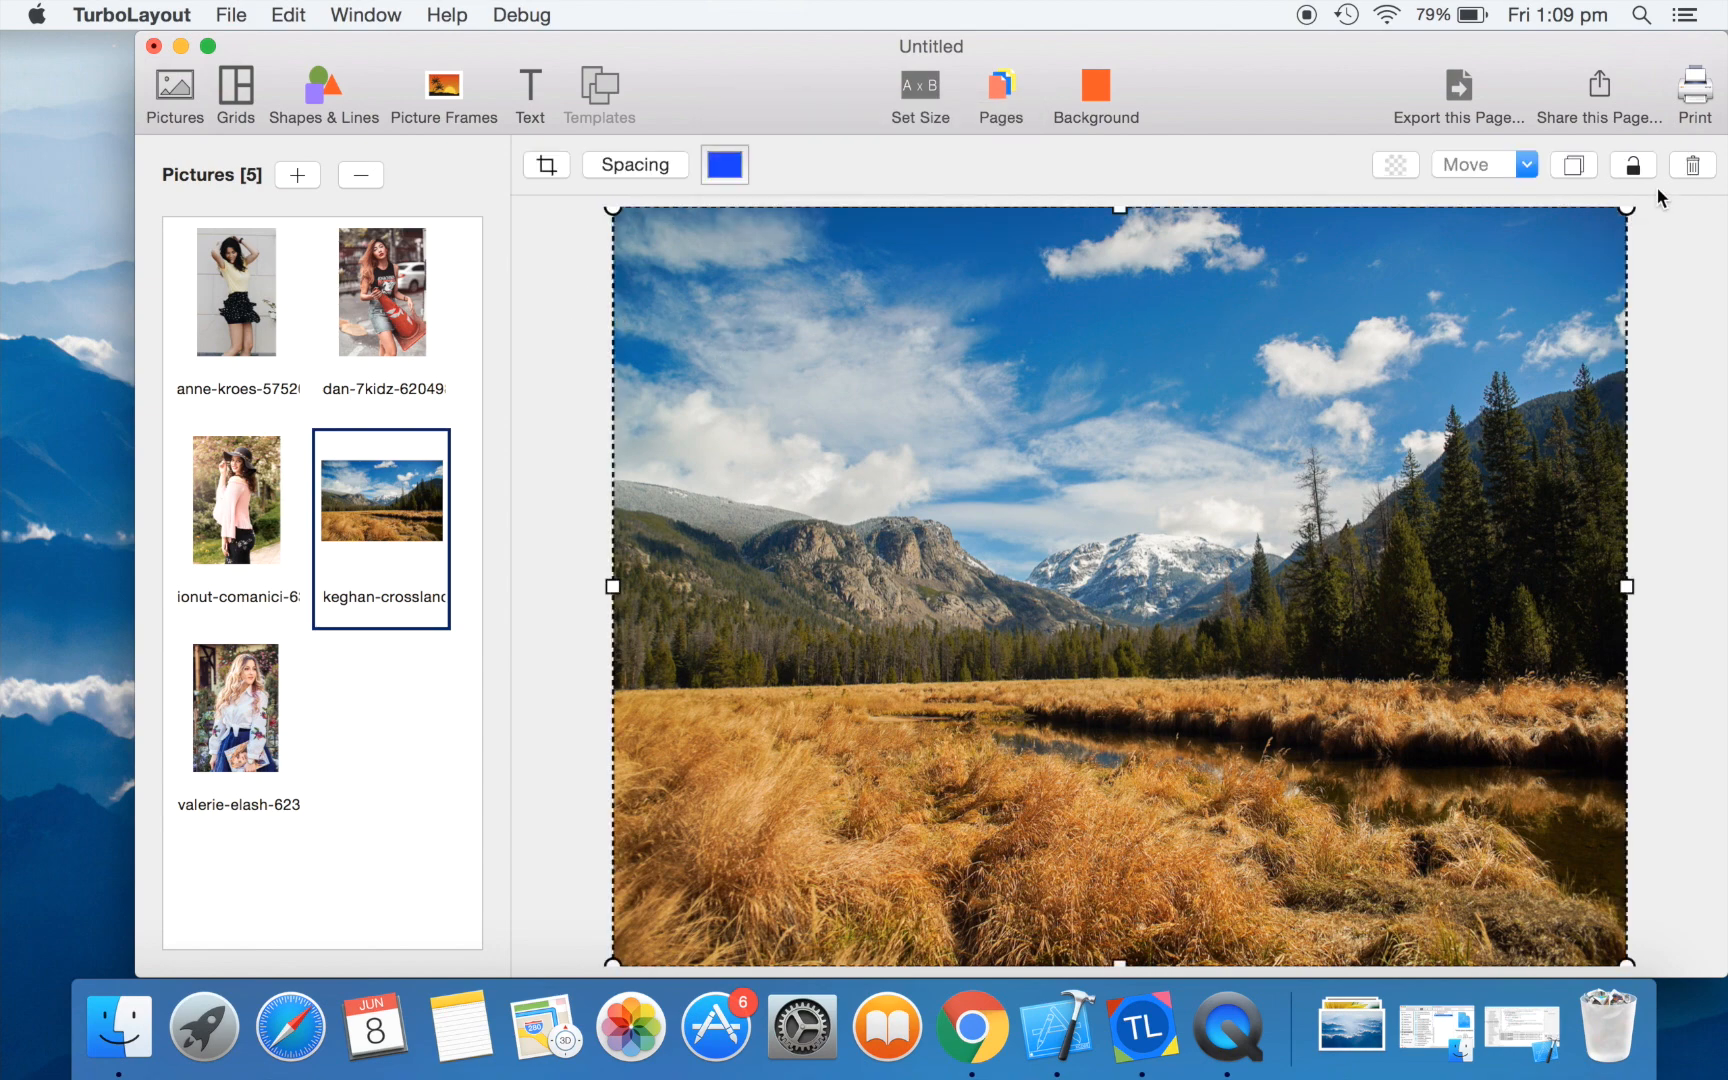
{"action": "left_click", "coordinate": [1690, 166]}
{"action": "left_click", "coordinate": [1566, 207]}
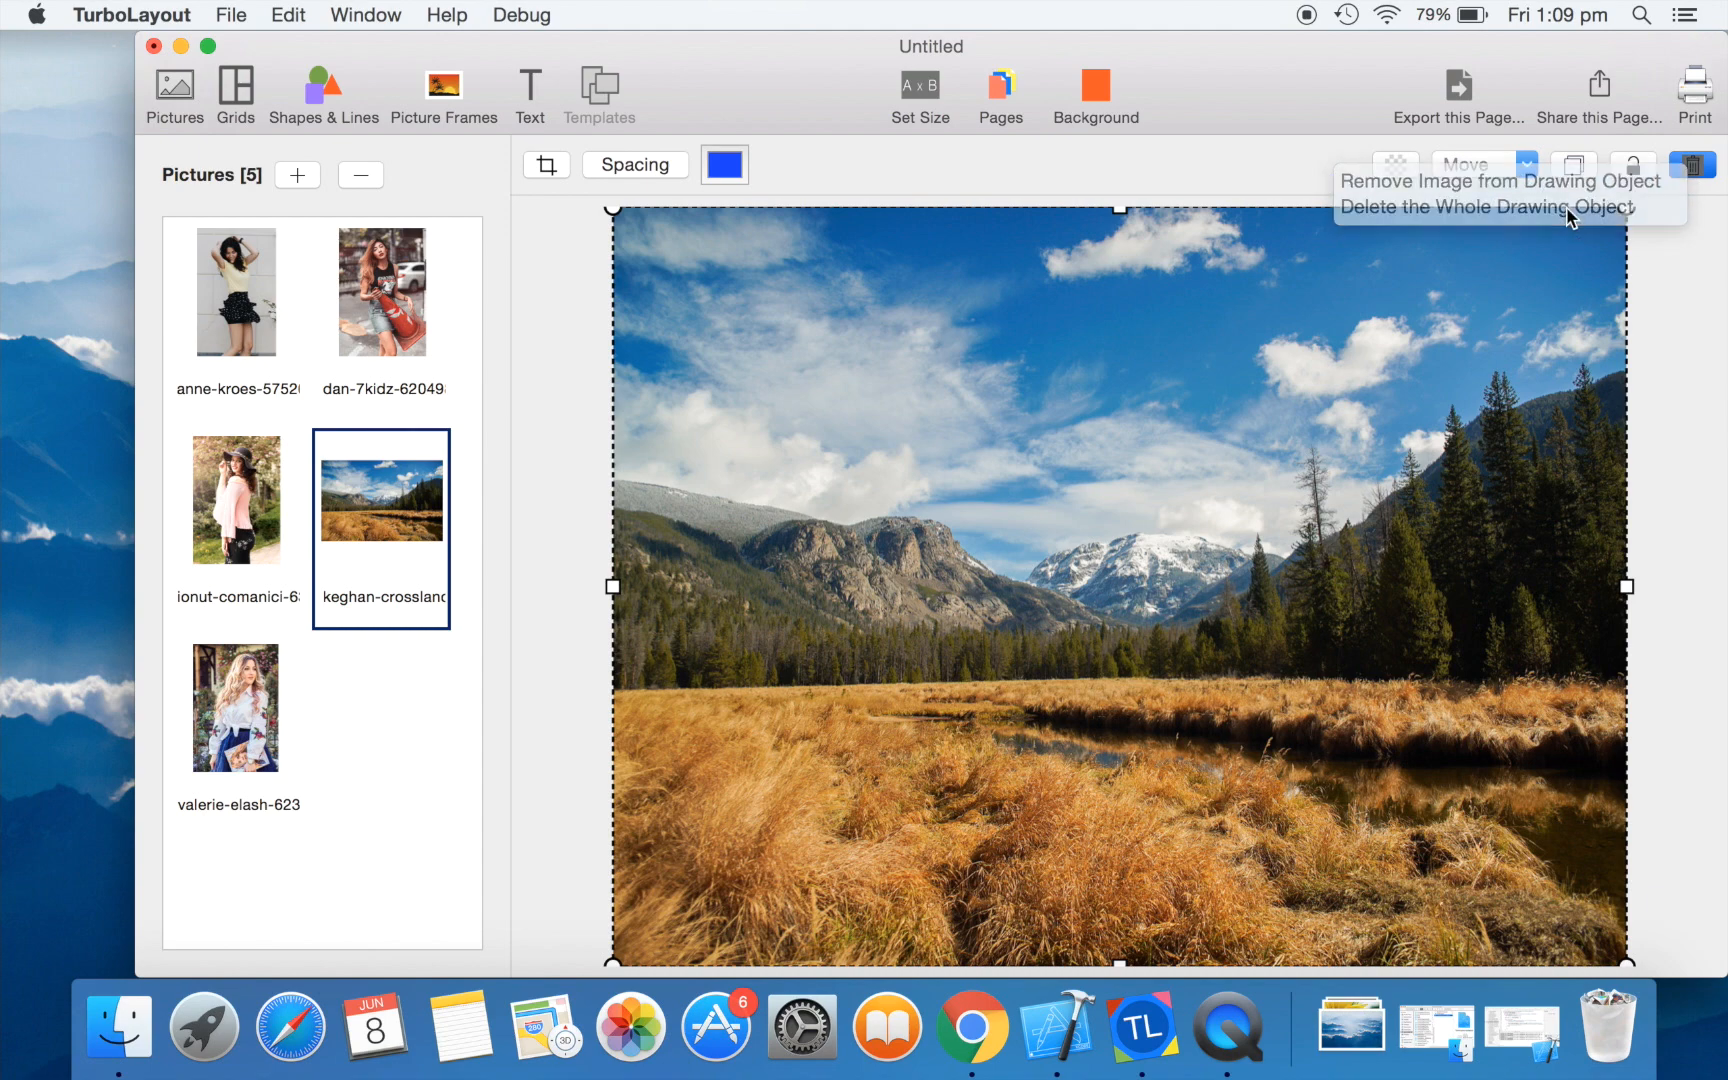
- Place a grid with four equal vertical columns on the page
{"action": "left_click", "coordinate": [240, 95]}
{"action": "scroll", "coordinate": [325, 570], "scroll_direction": "down", "scroll_amount": 3}
{"action": "scroll", "coordinate": [325, 570], "scroll_direction": "down", "scroll_amount": 5}
{"action": "left_click_drag", "start_coordinate": [400, 674], "coordinate": [1126, 645]}
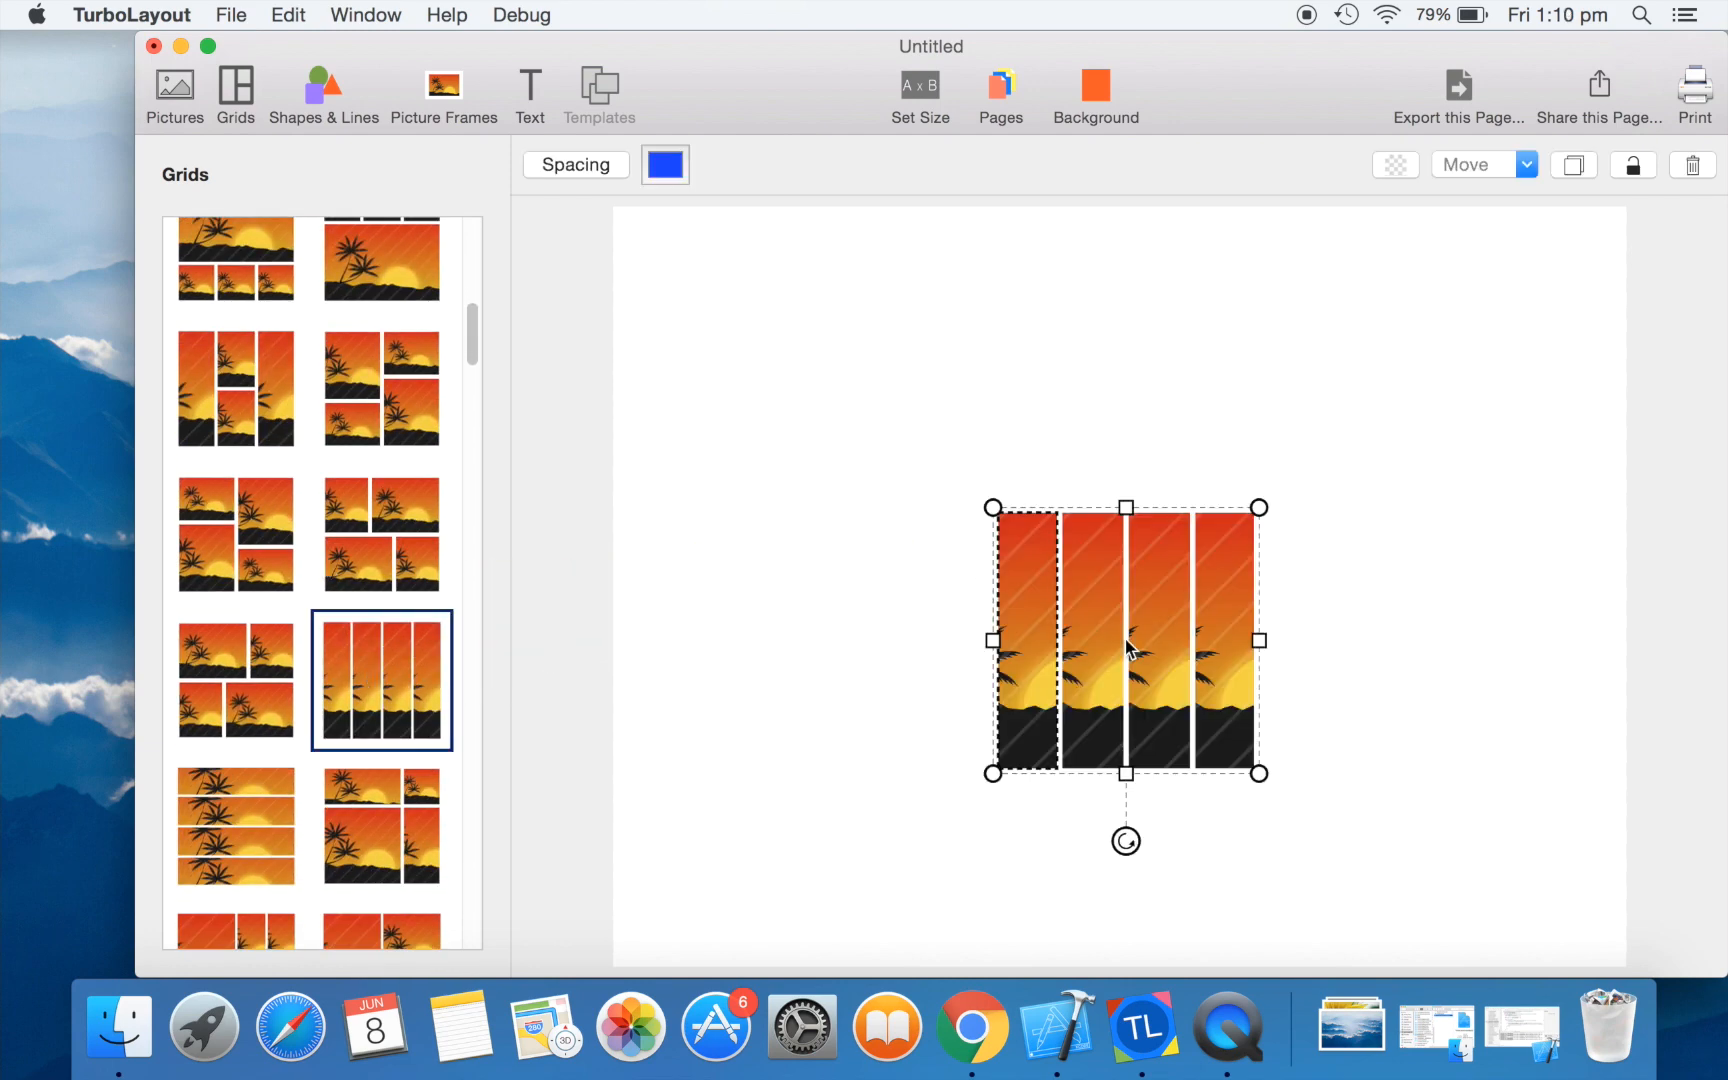
- Stretch the four-column grid on all sides until it covers the whole page
{"action": "left_click_drag", "start_coordinate": [993, 645], "coordinate": [613, 648]}
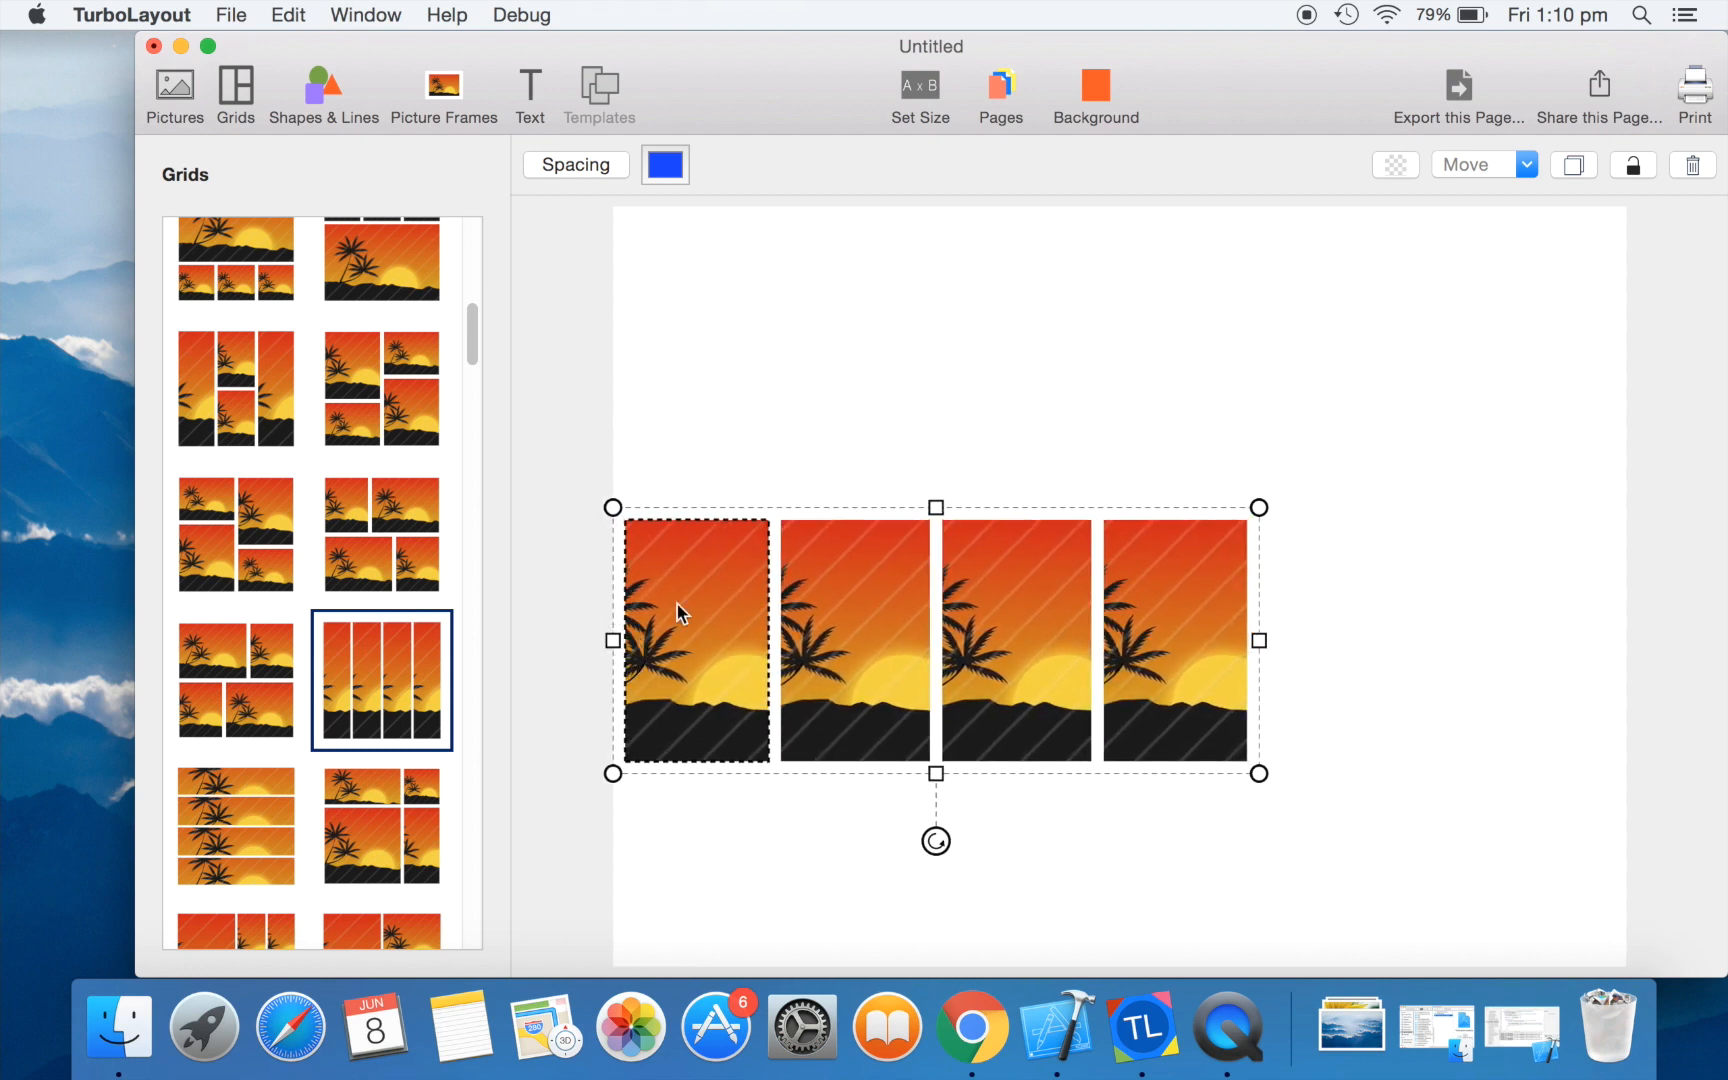
{"action": "left_click_drag", "start_coordinate": [936, 507], "coordinate": [991, 205]}
{"action": "left_click_drag", "start_coordinate": [1262, 490], "coordinate": [1627, 483]}
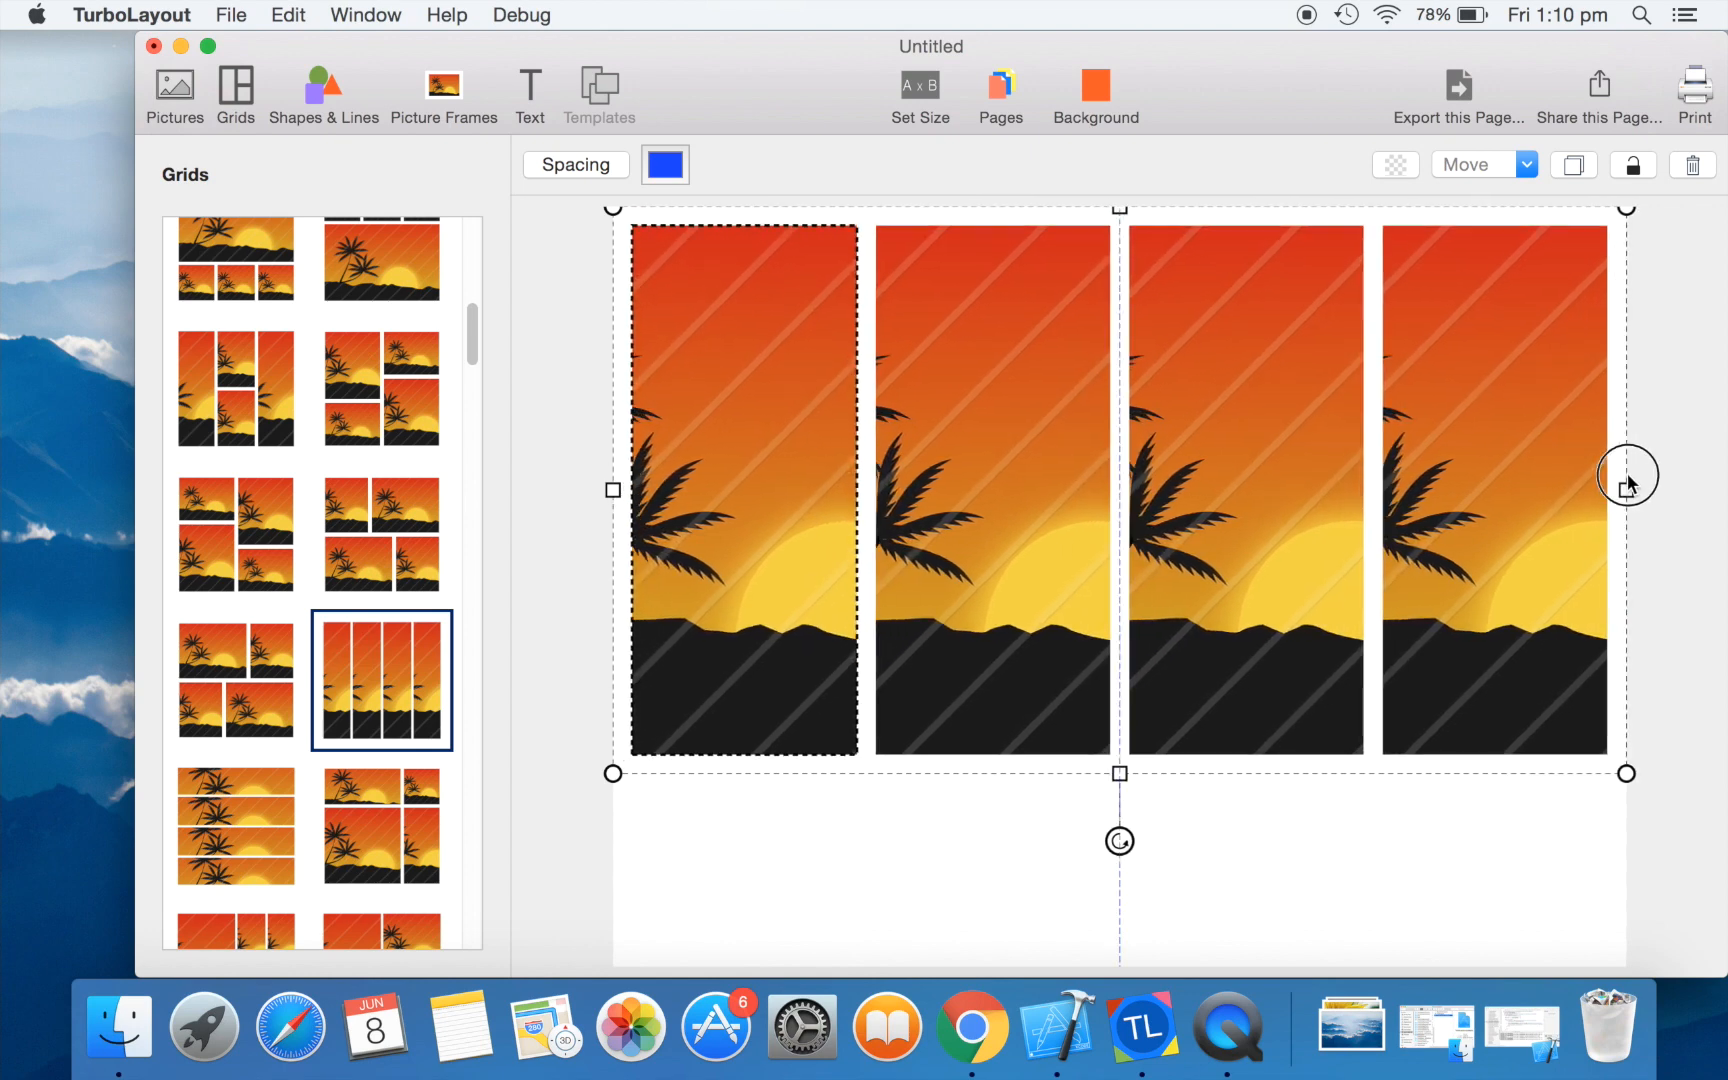
{"action": "left_click_drag", "start_coordinate": [1120, 780], "coordinate": [1117, 978]}
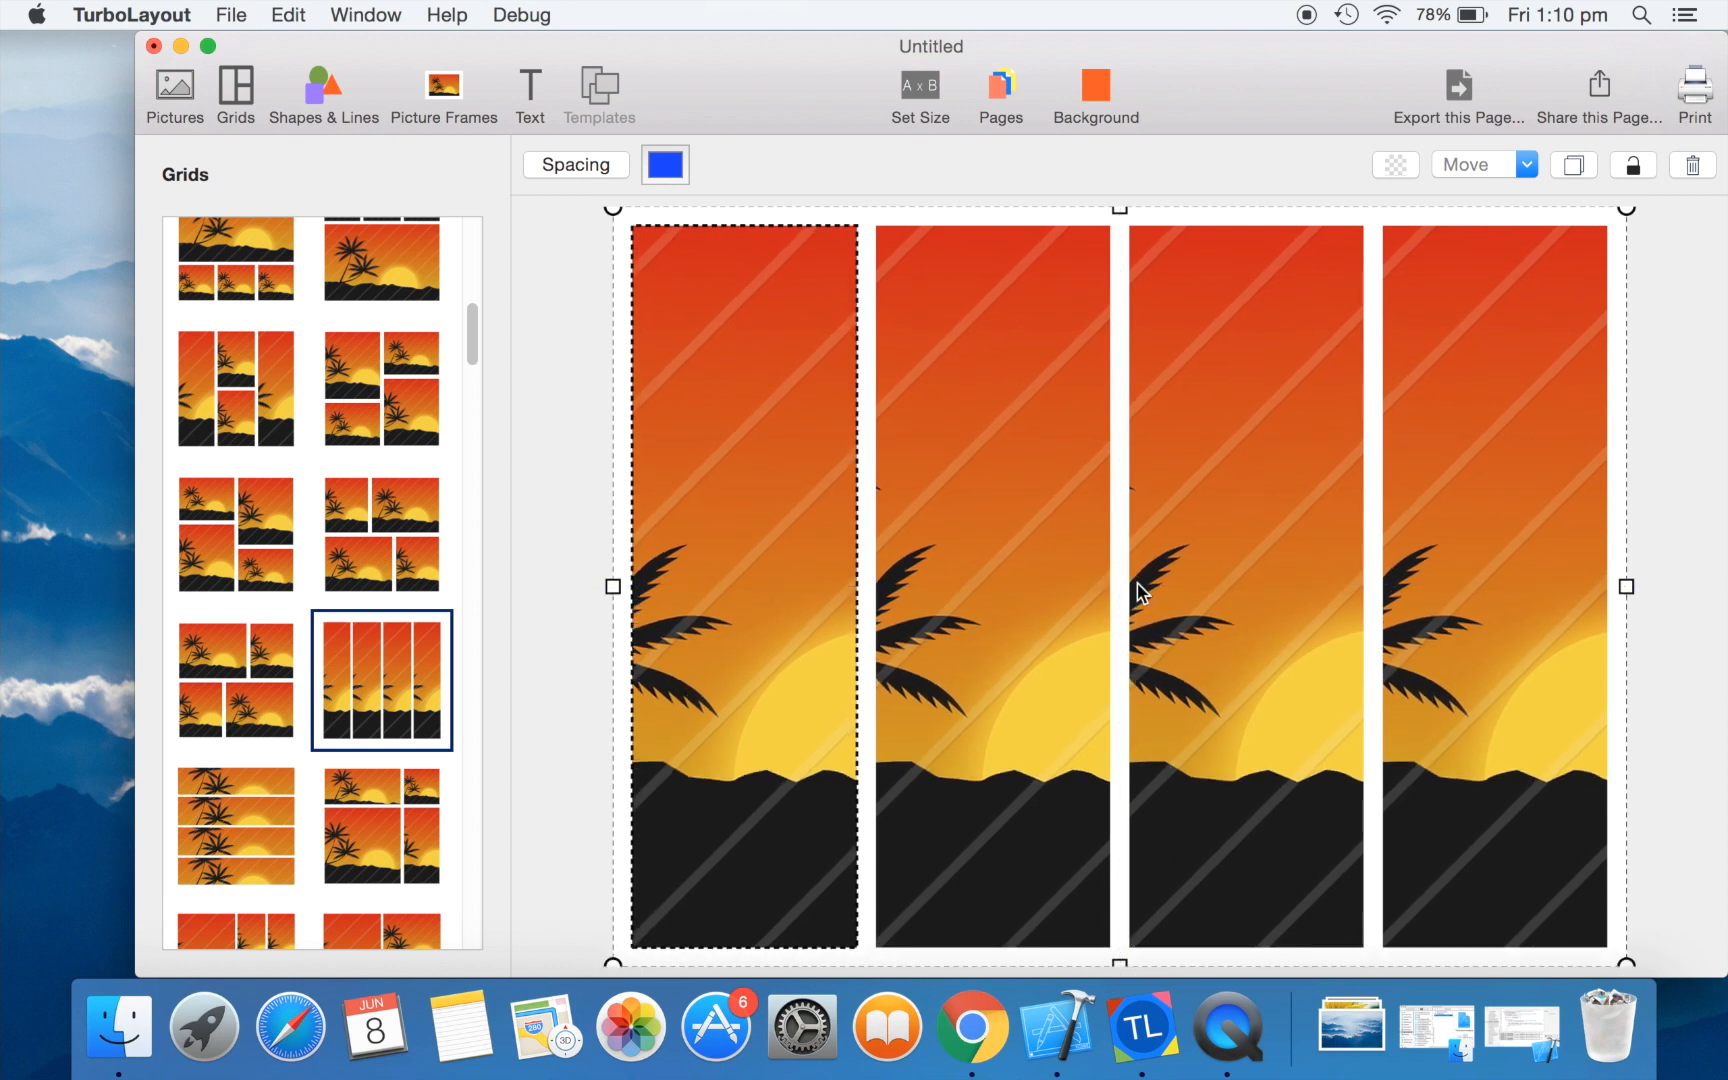
- Fill the four columns in order with the portraits in the white blouse, yellow top, dark hat and black T-shirt
{"action": "left_click", "coordinate": [185, 104]}
{"action": "left_click_drag", "start_coordinate": [217, 680], "coordinate": [680, 505]}
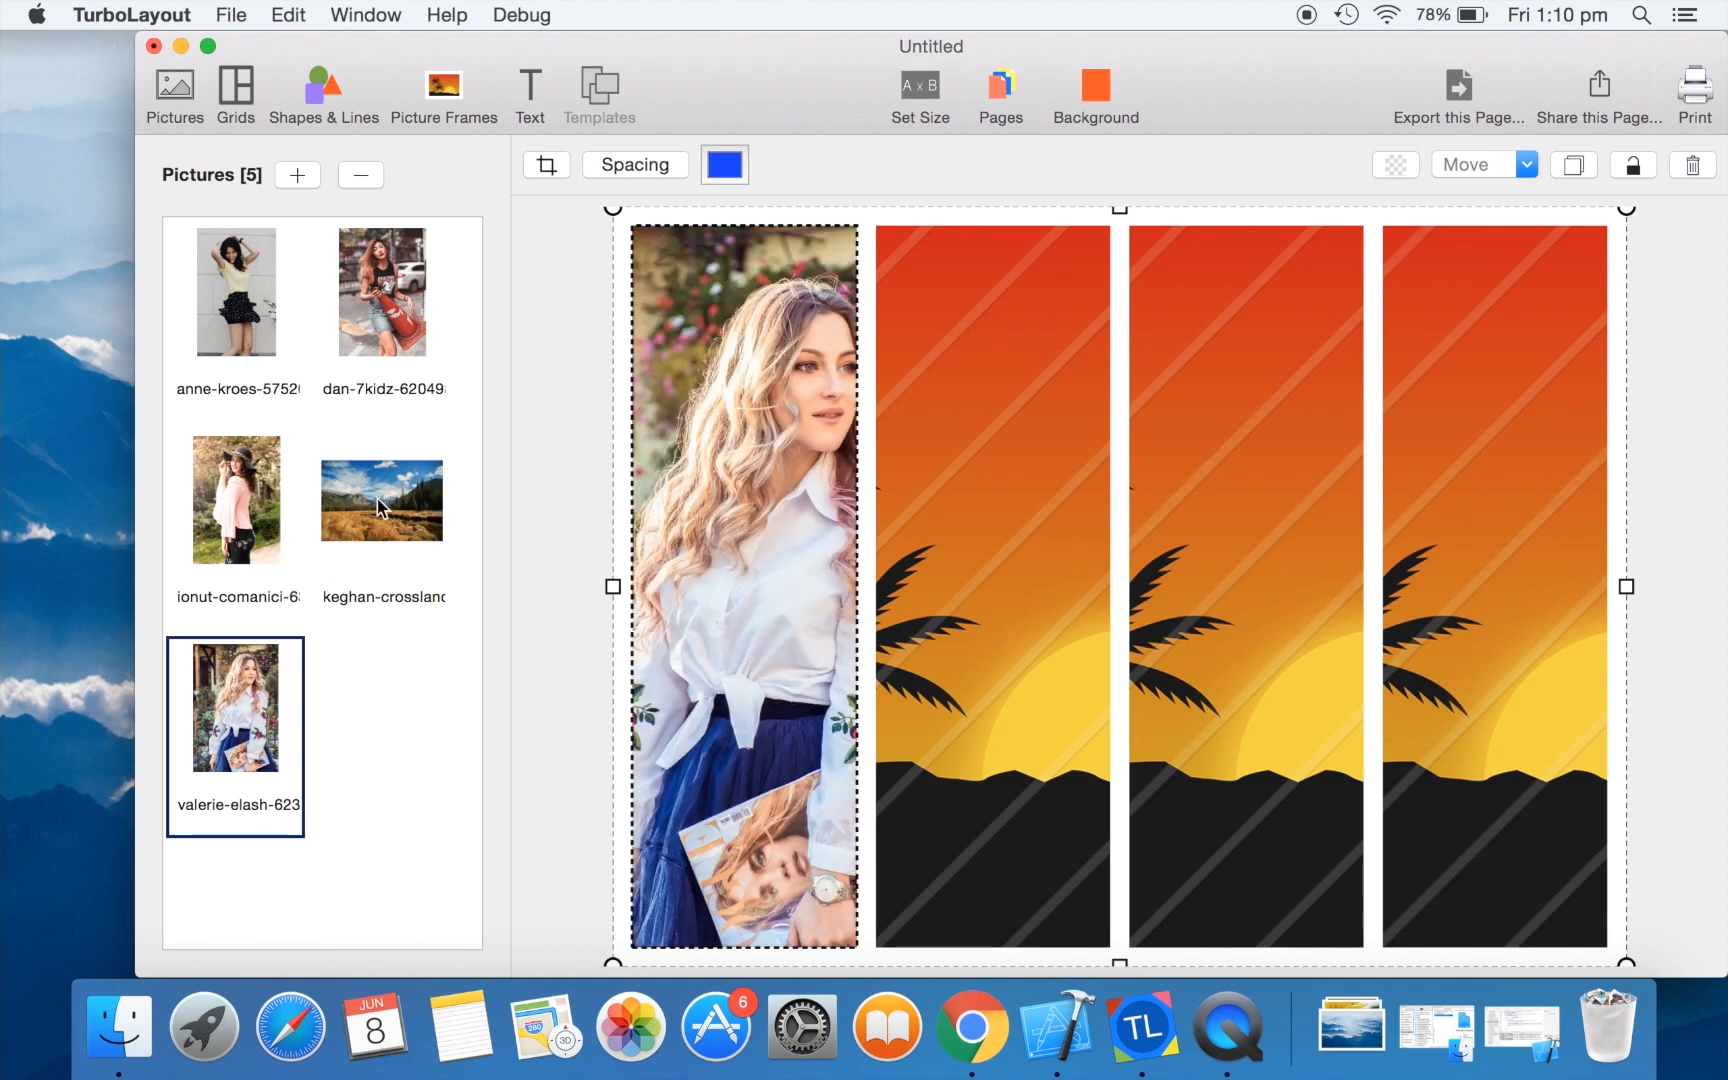
{"action": "left_click_drag", "start_coordinate": [240, 292], "coordinate": [995, 386]}
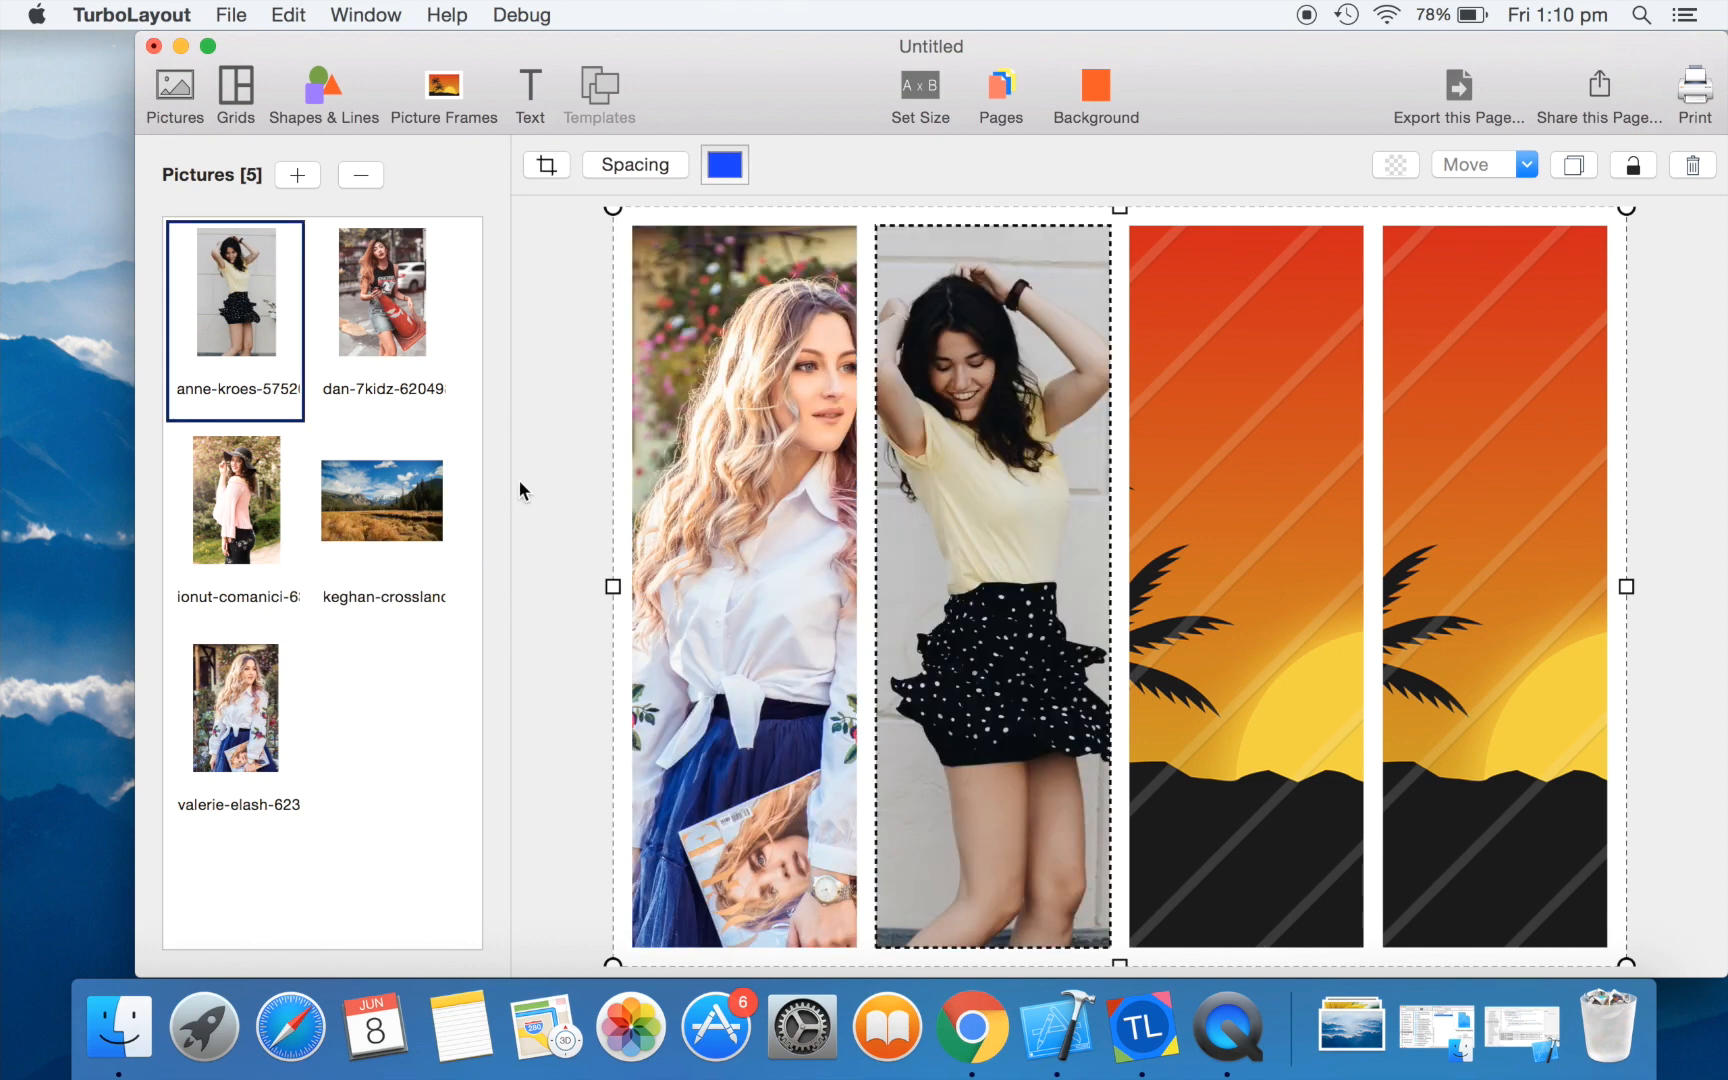
{"action": "left_click", "coordinate": [237, 508]}
{"action": "left_click_drag", "start_coordinate": [237, 508], "coordinate": [1235, 405]}
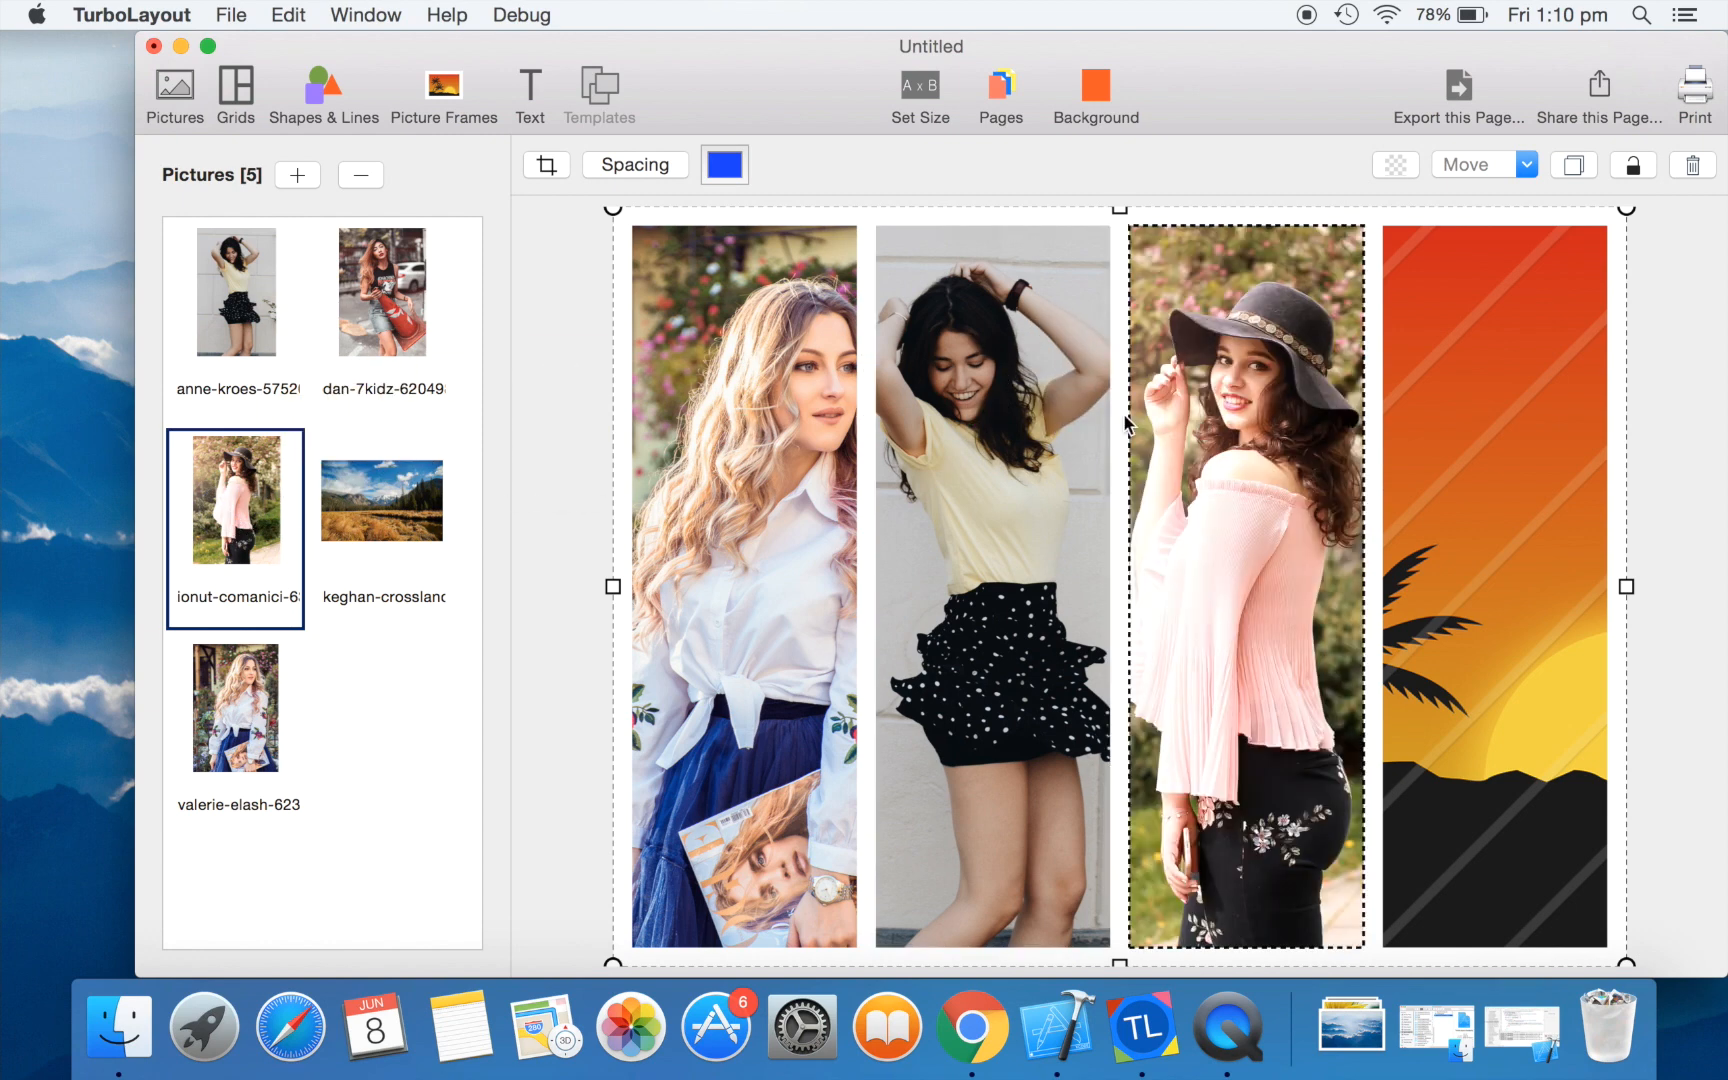
{"action": "left_click_drag", "start_coordinate": [398, 305], "coordinate": [1524, 444]}
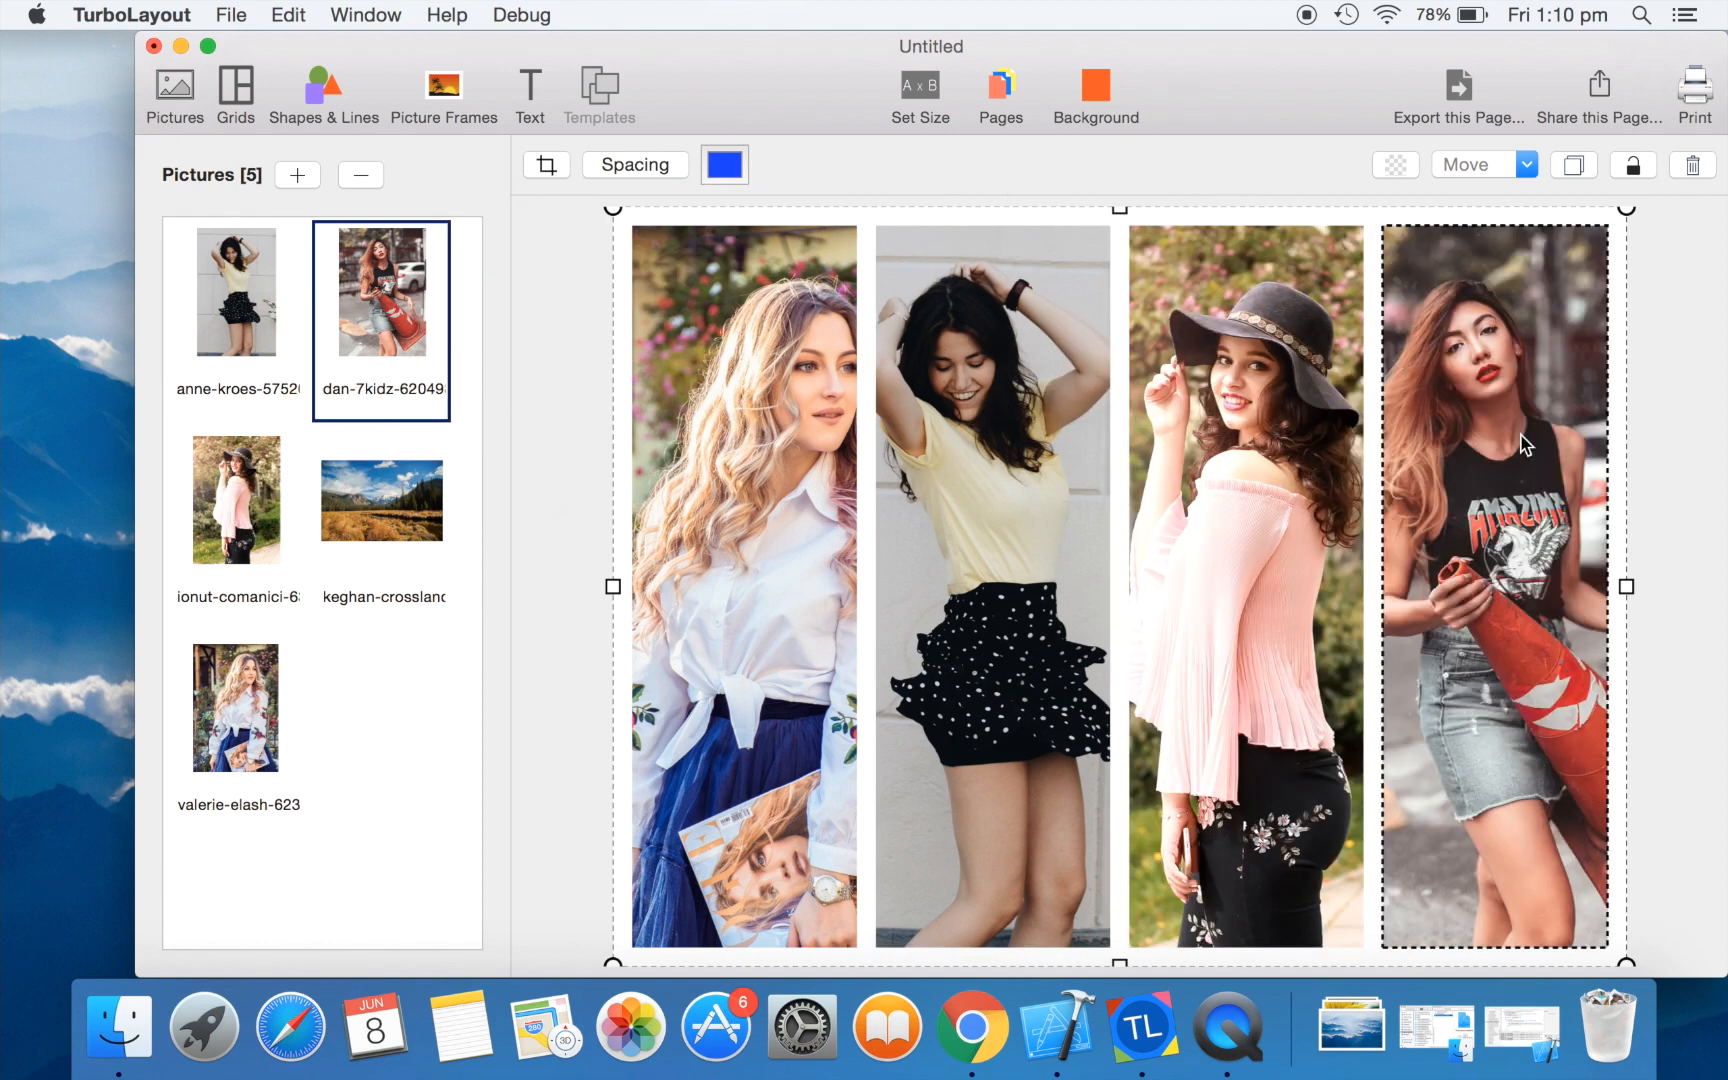
- Crop the first column's picture so the woman in the white blouse shifts left within the frame
{"action": "left_click", "coordinate": [771, 592]}
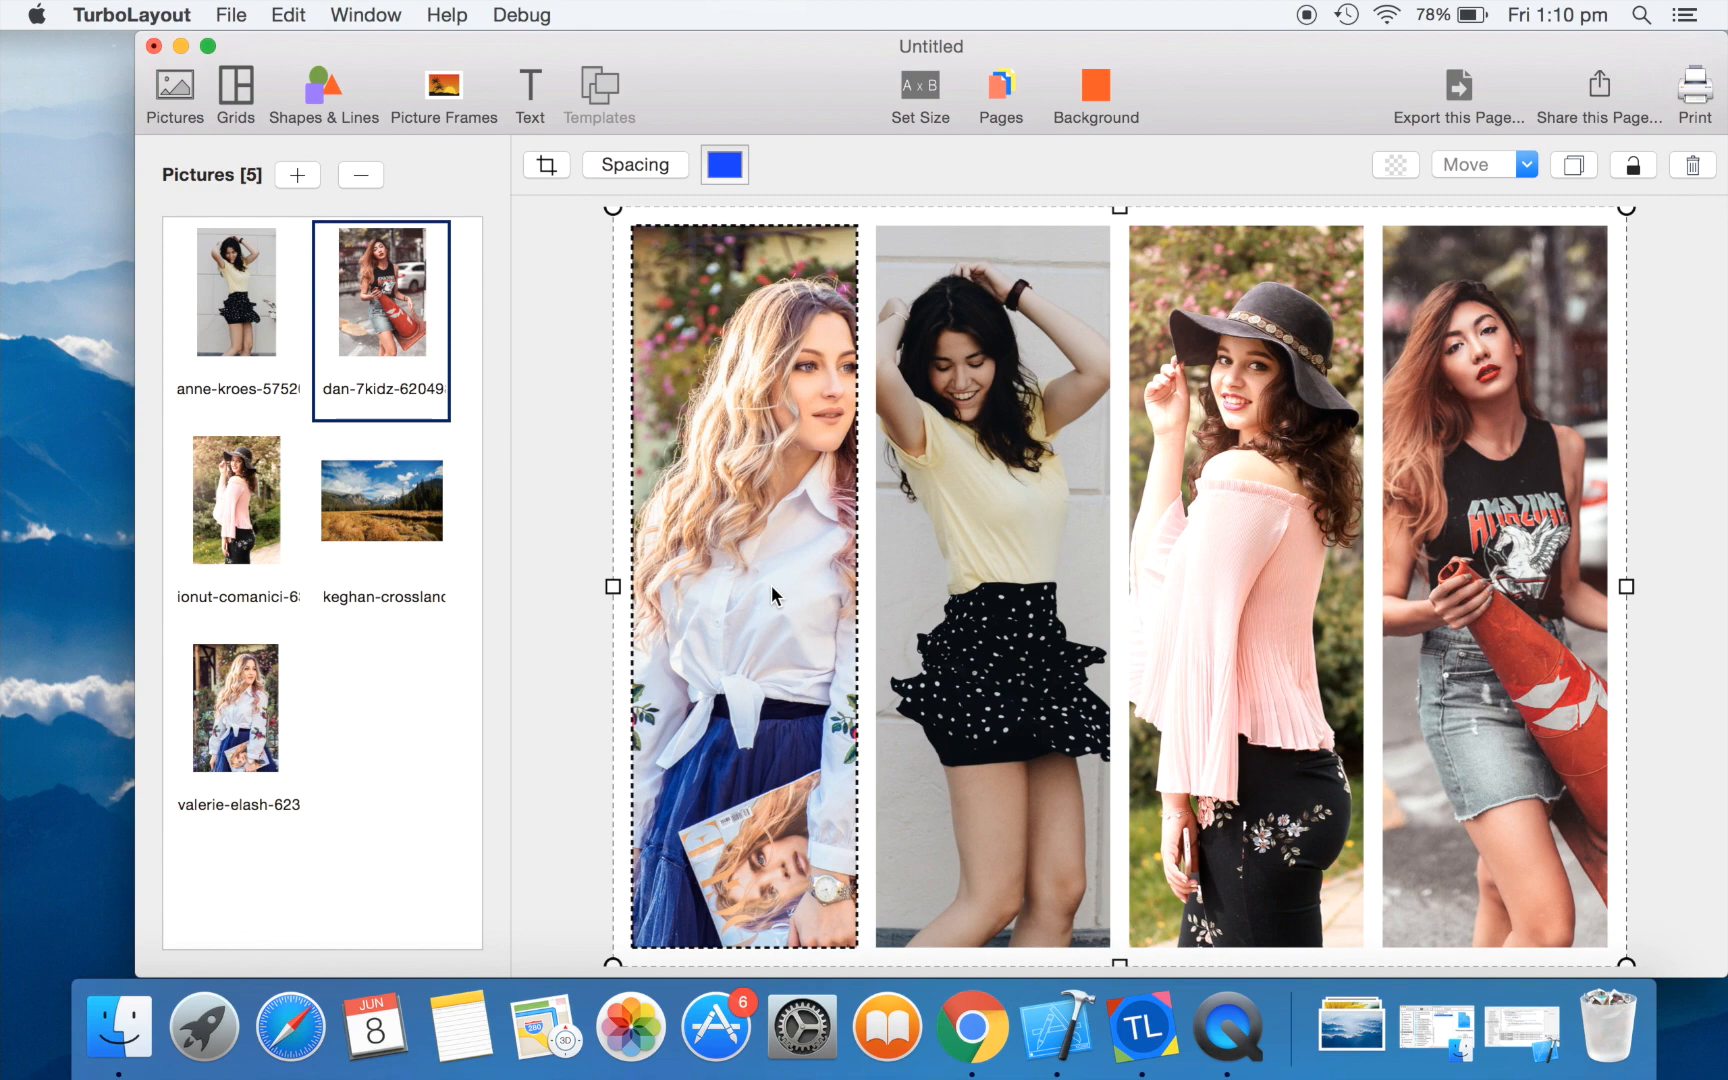
{"action": "left_click", "coordinate": [547, 166]}
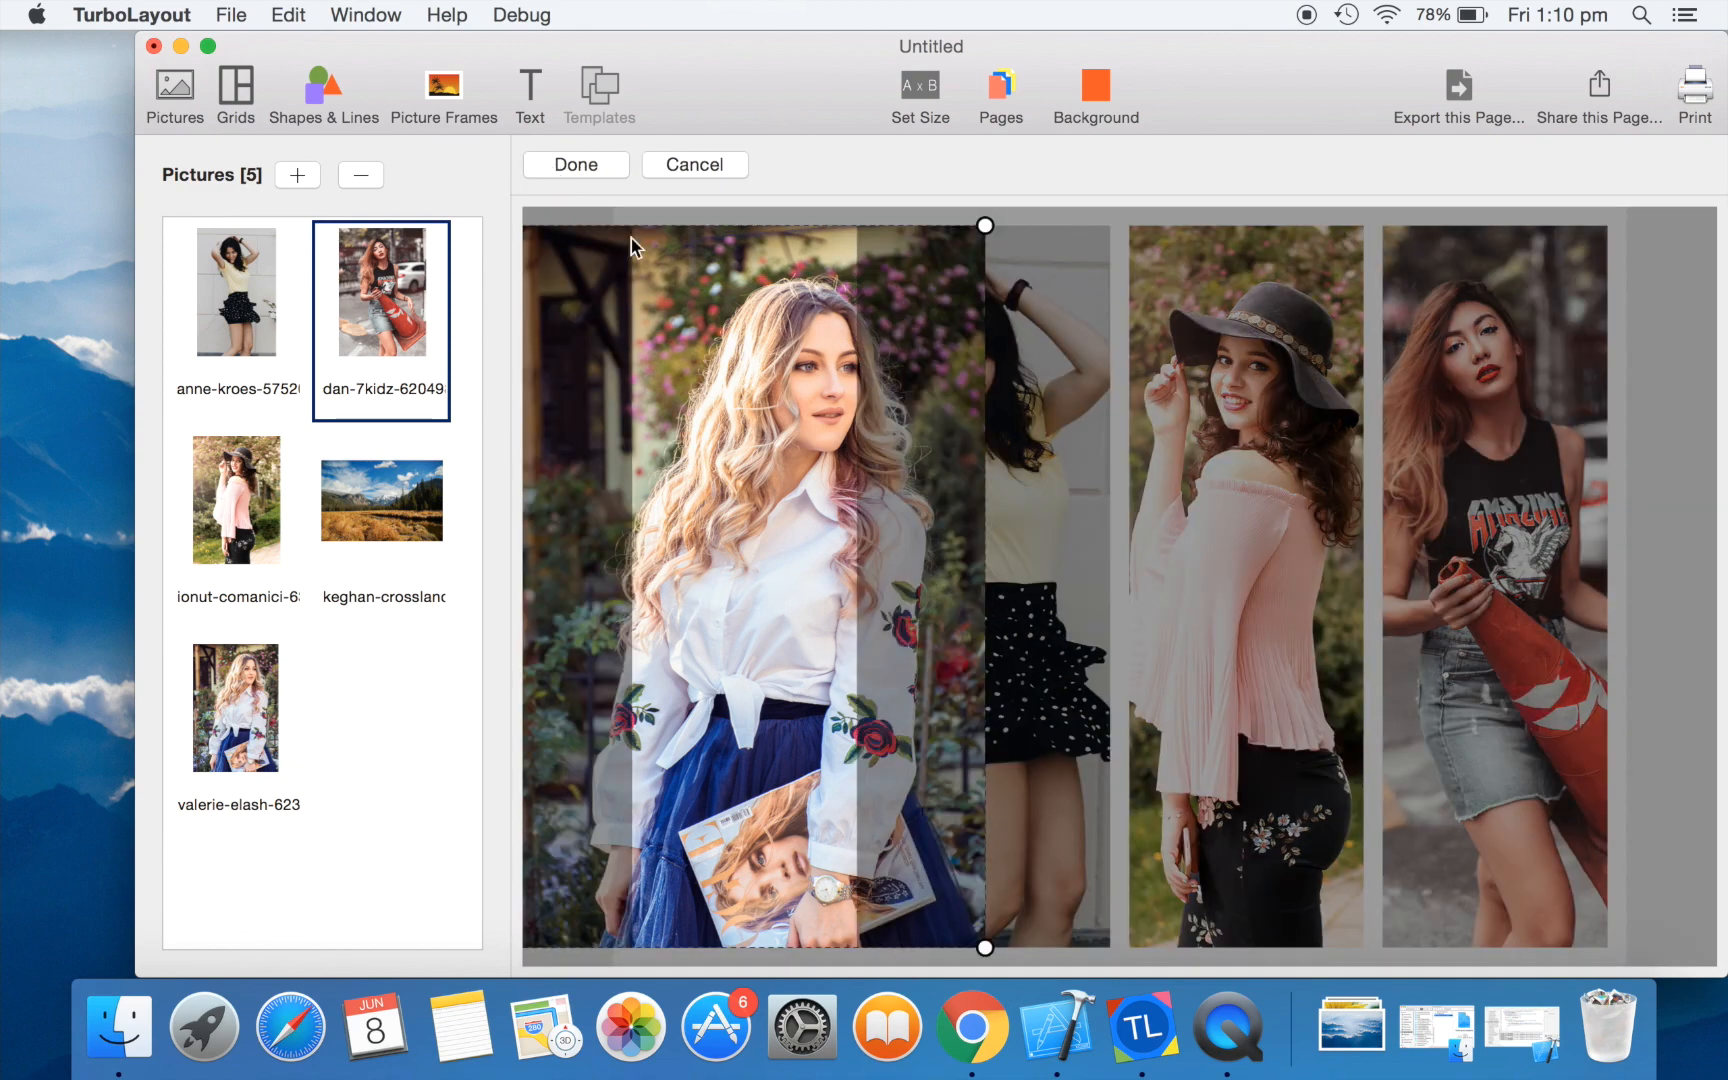
{"action": "left_click_drag", "start_coordinate": [733, 413], "coordinate": [697, 370]}
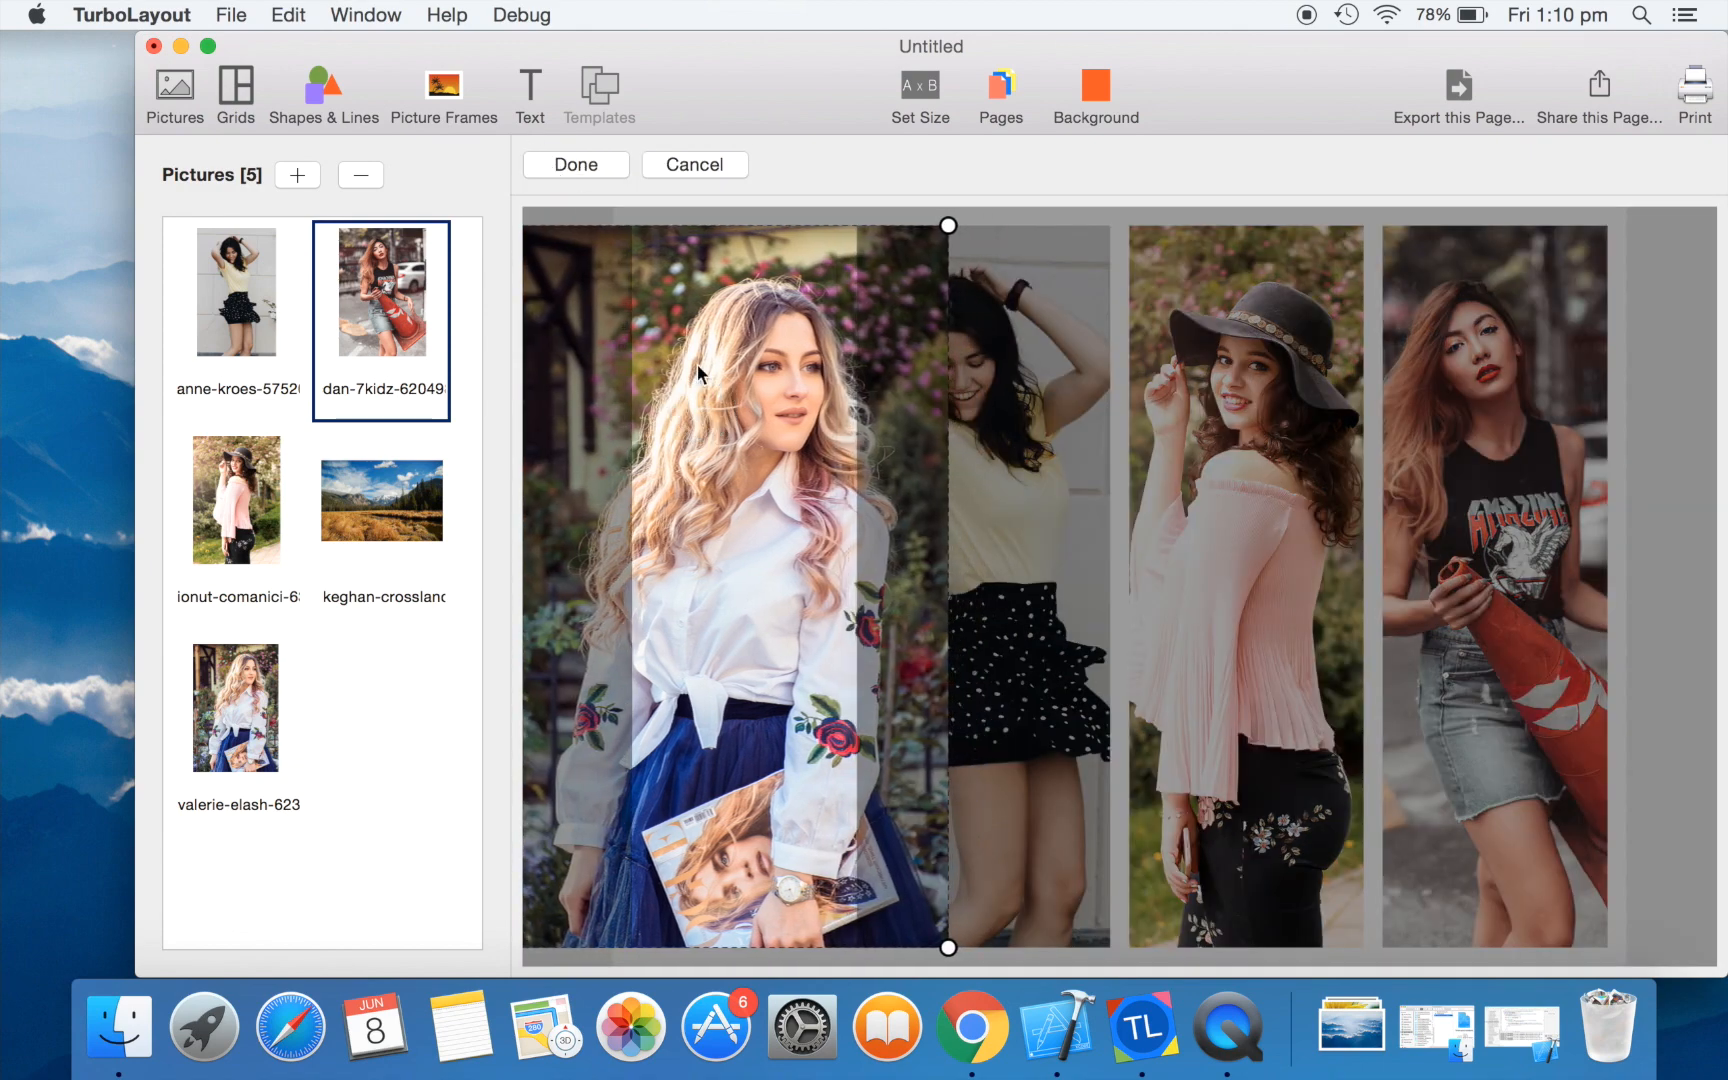
{"action": "left_click", "coordinate": [591, 164]}
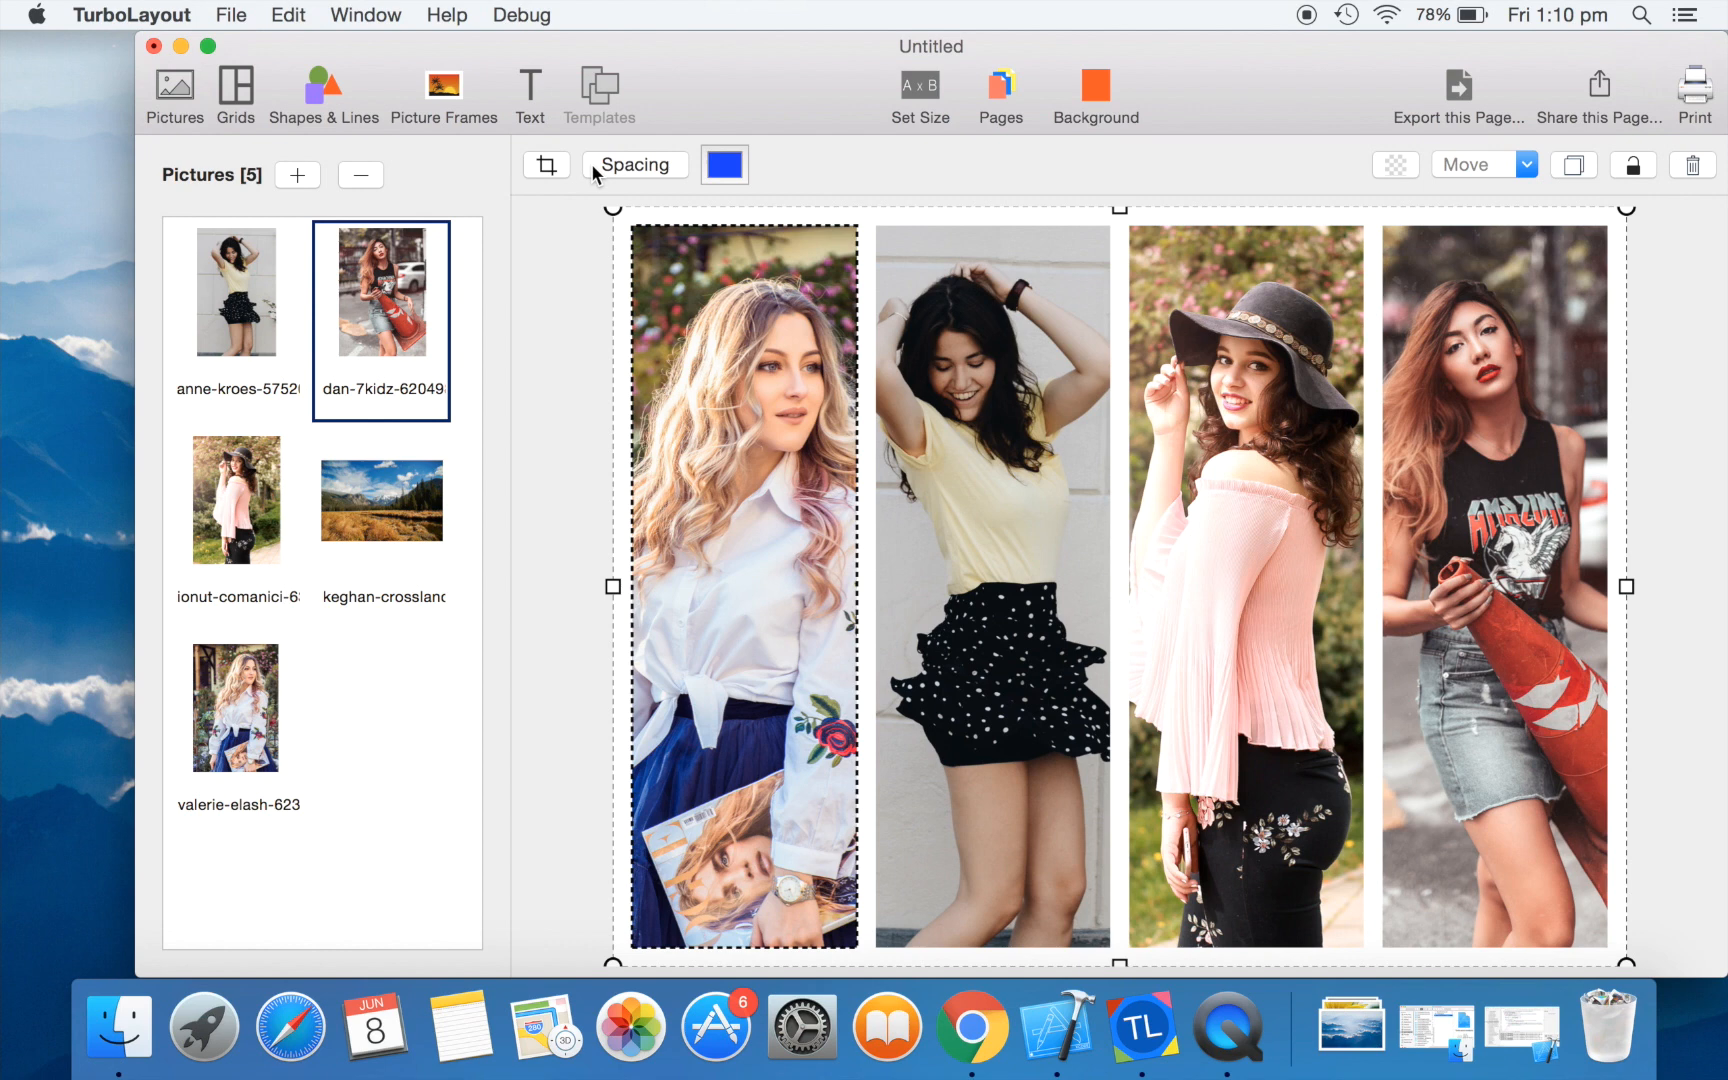
- Replace the second column's picture with a solid Tangerine fill
{"action": "left_click", "coordinate": [975, 423]}
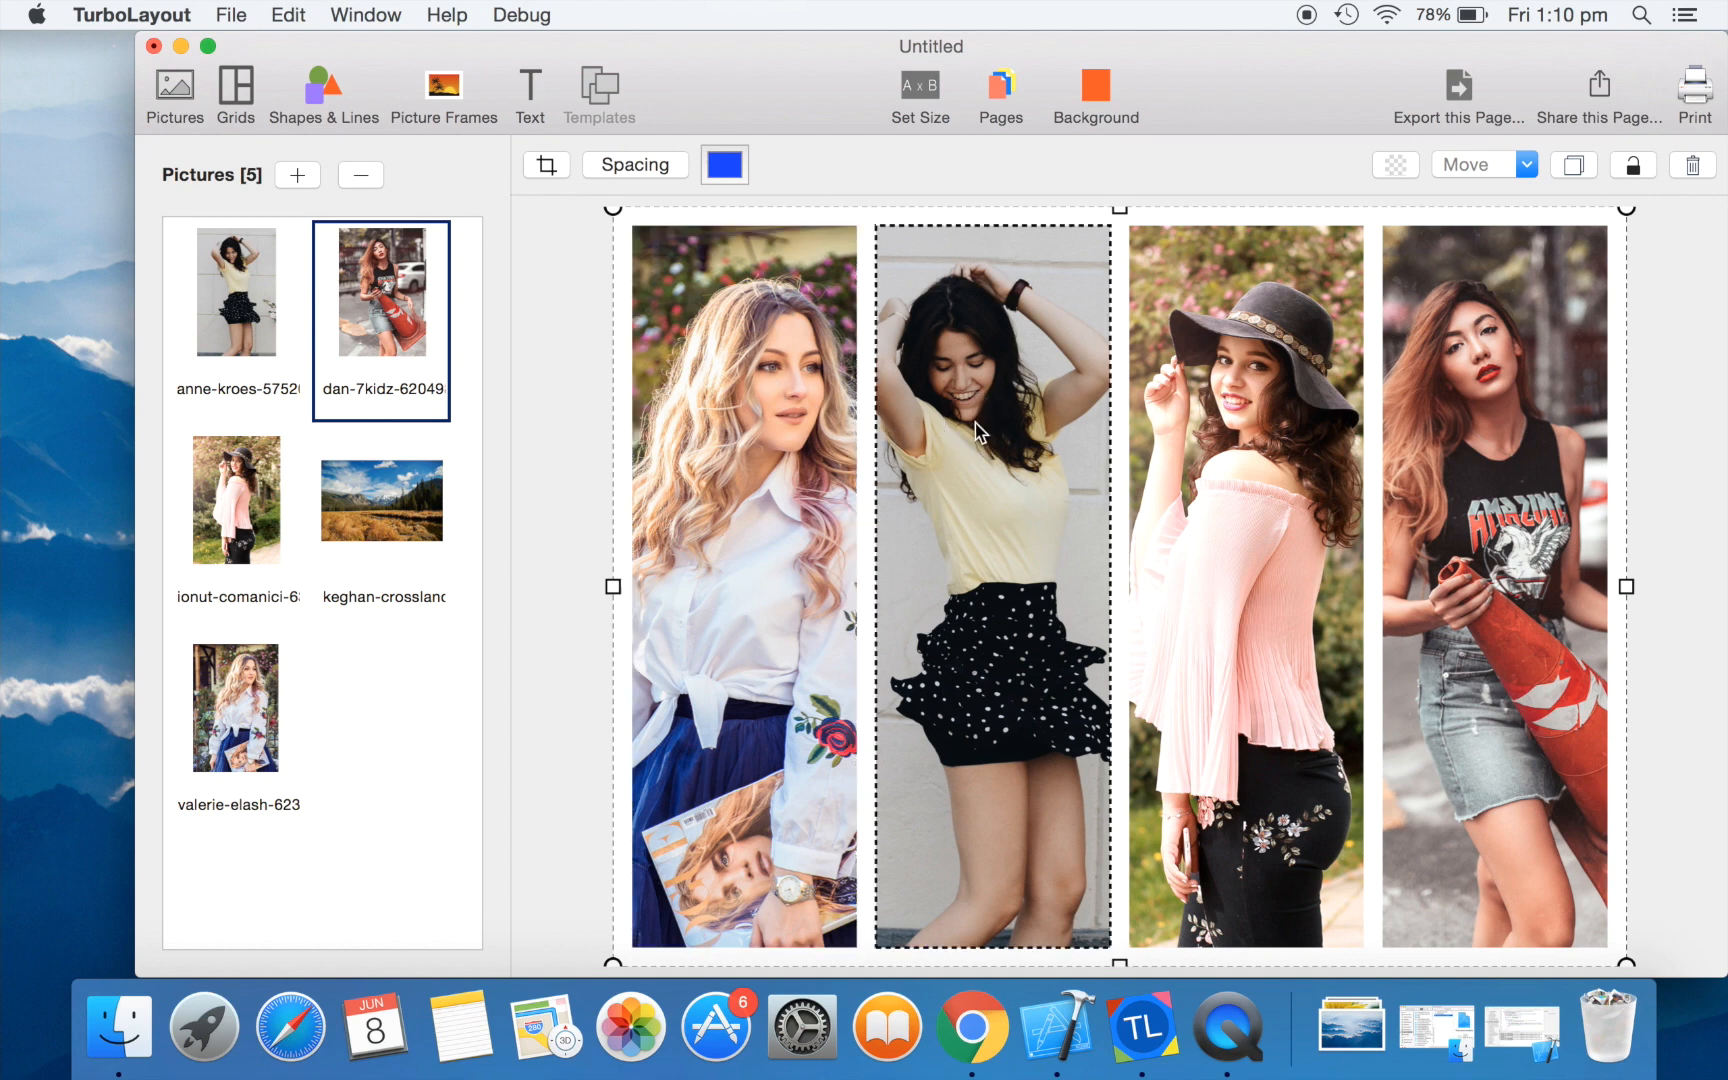
{"action": "left_click", "coordinate": [716, 167]}
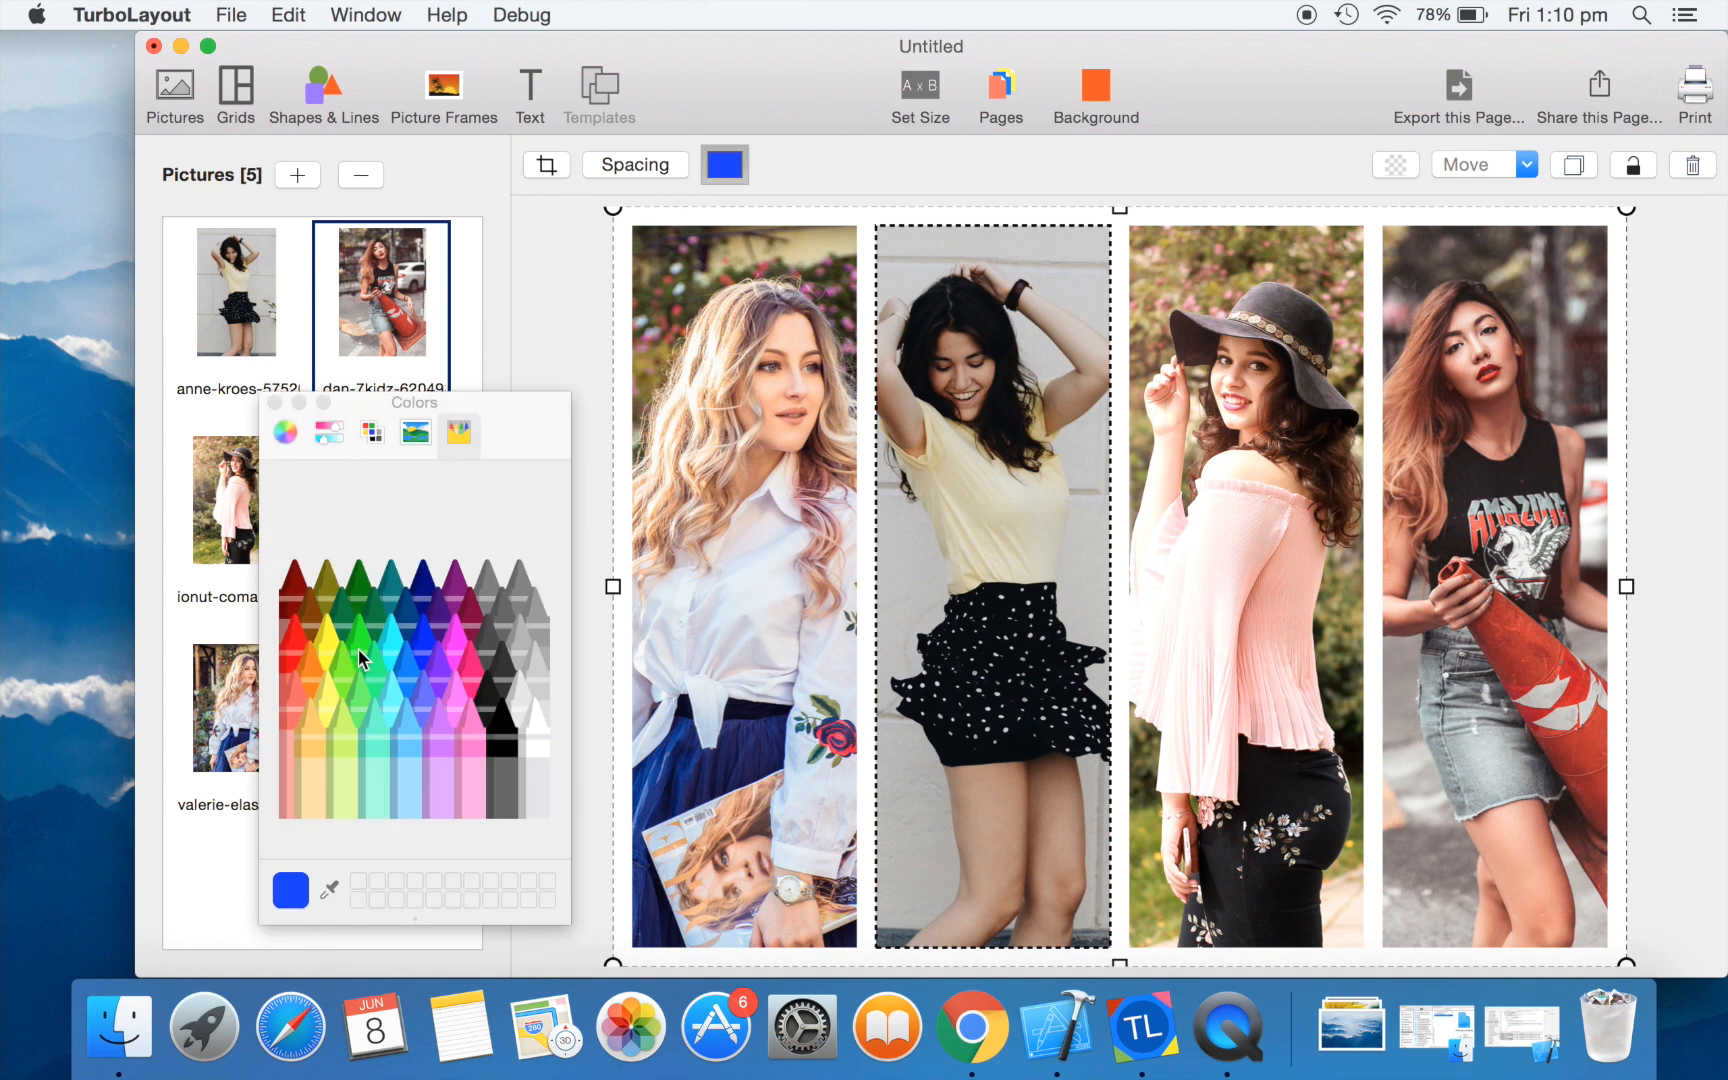
{"action": "left_click", "coordinate": [306, 660]}
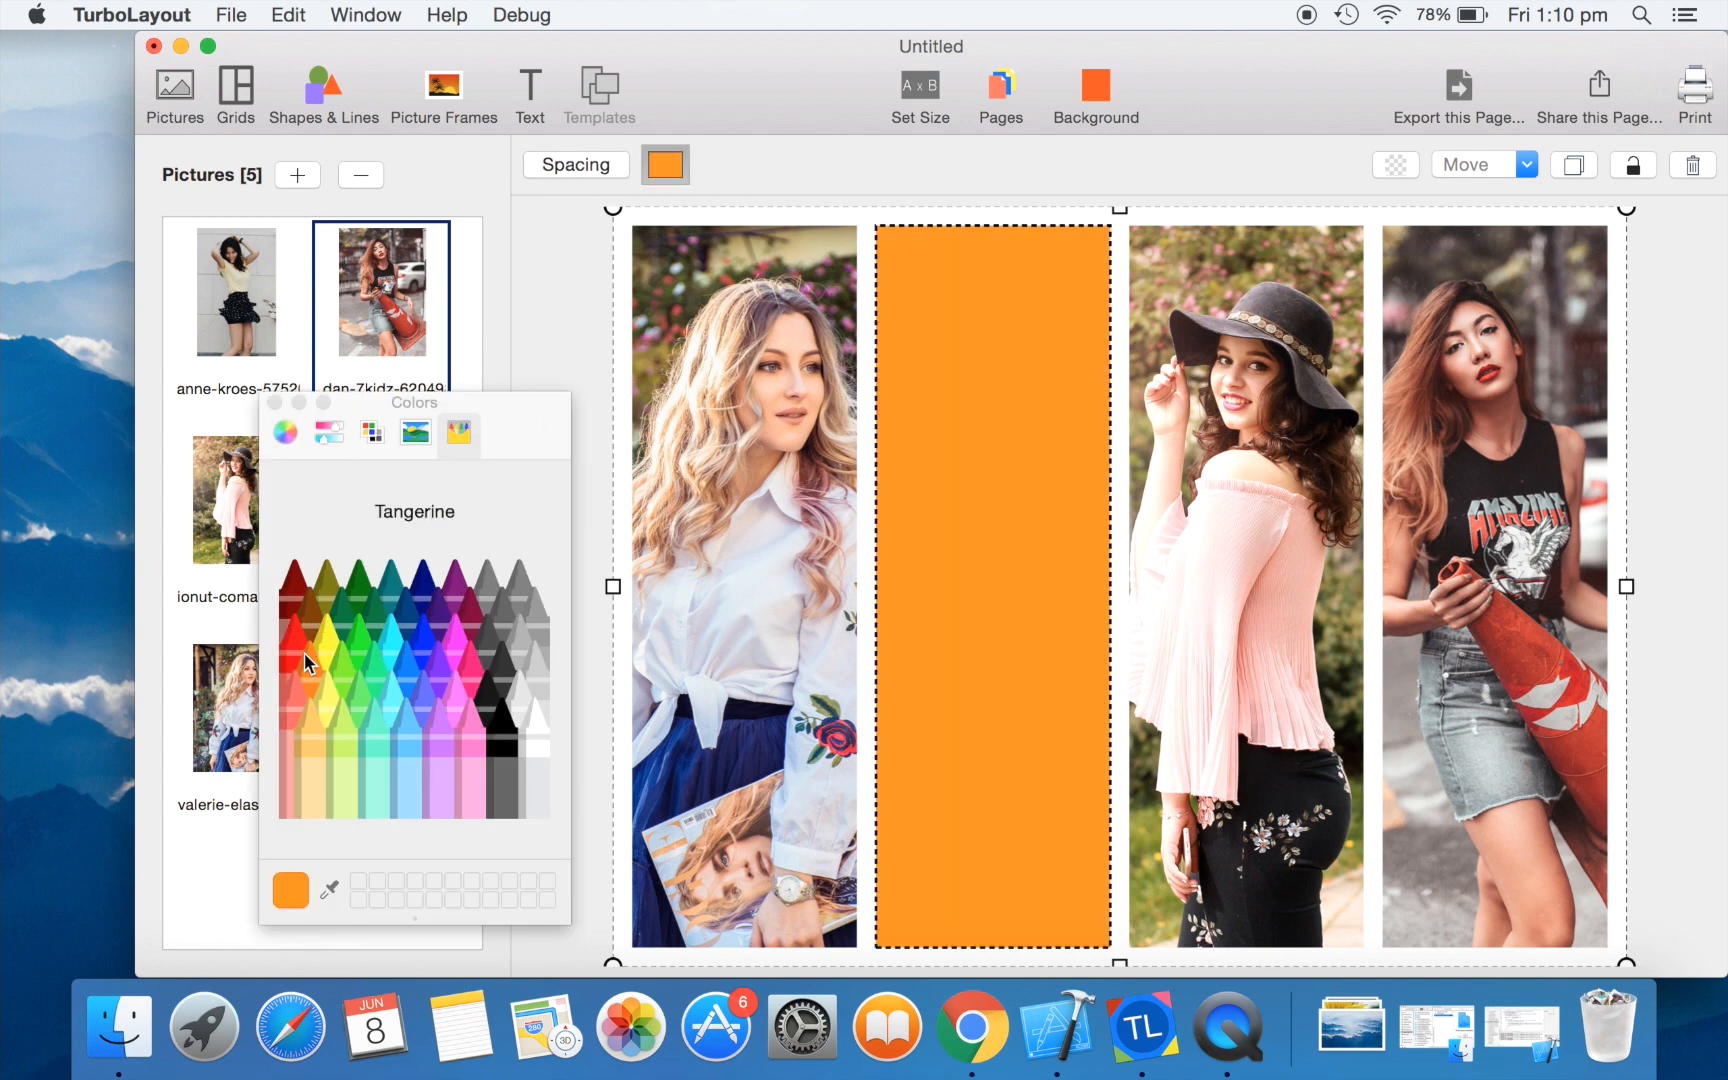
{"action": "left_click", "coordinate": [275, 403]}
- Replace the fourth column's picture with a solid Strawberry fill
{"action": "left_click", "coordinate": [1427, 422]}
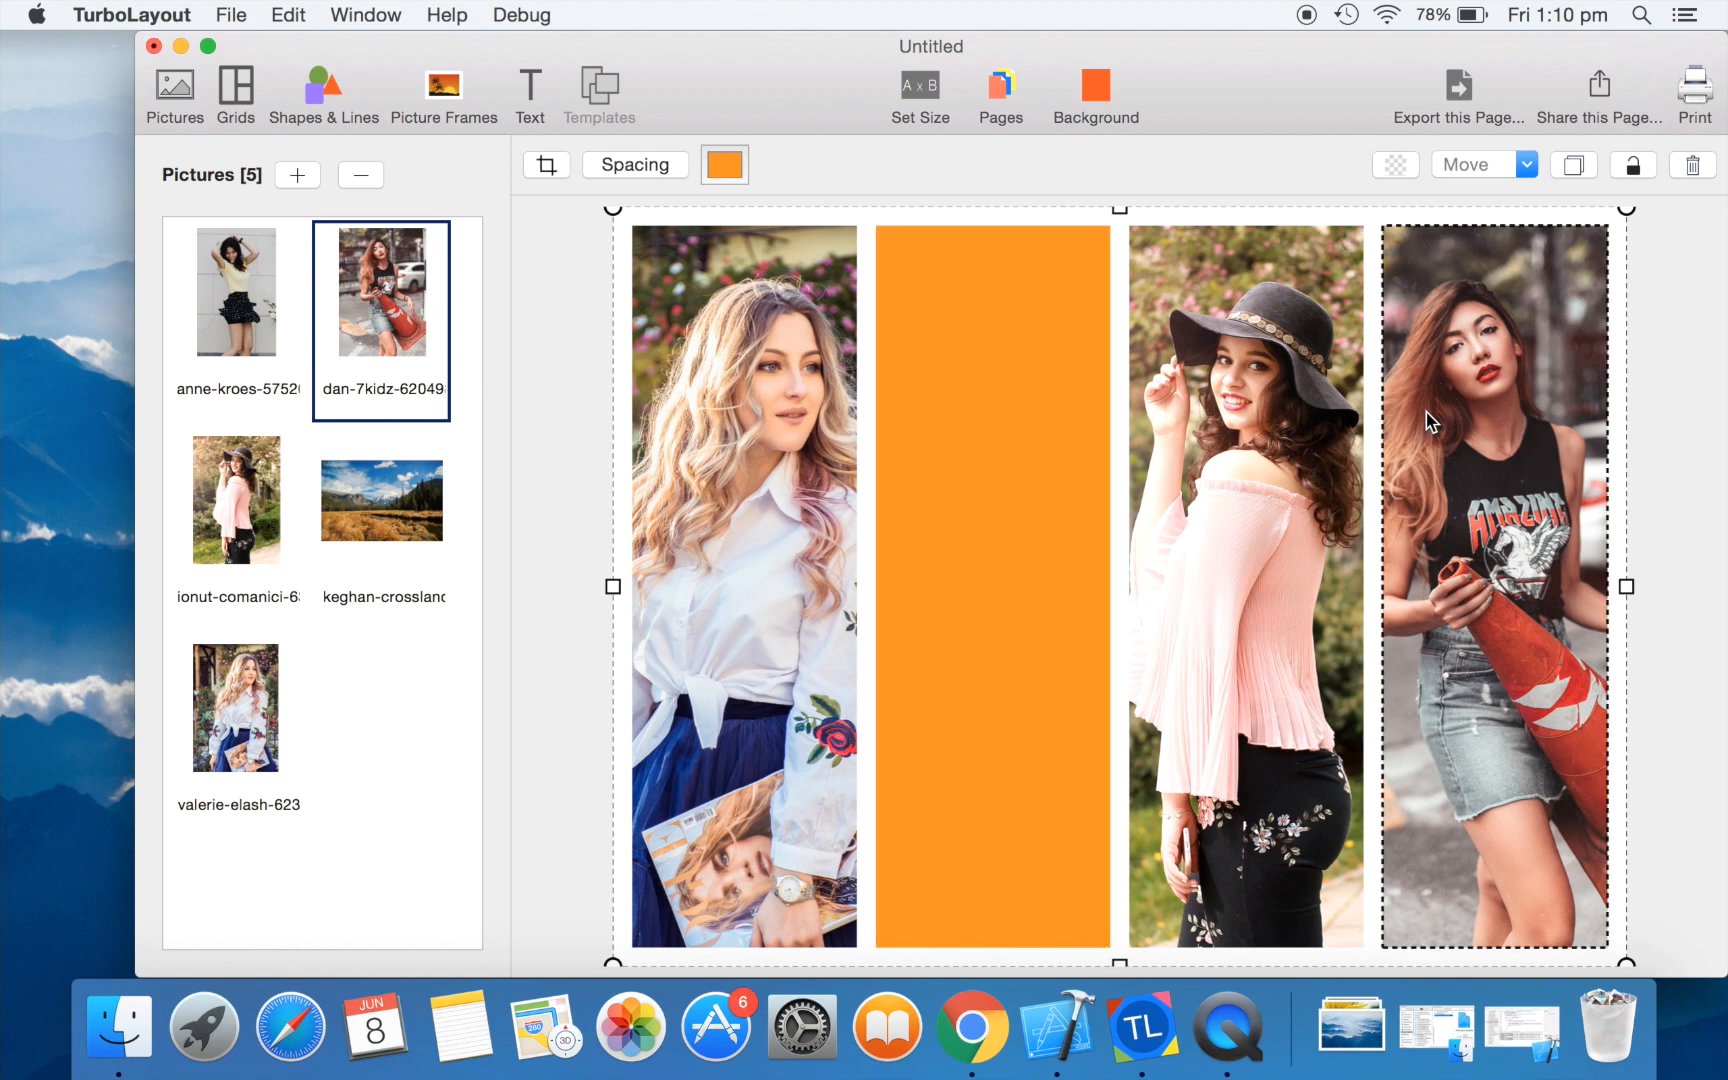
{"action": "left_click", "coordinate": [722, 166]}
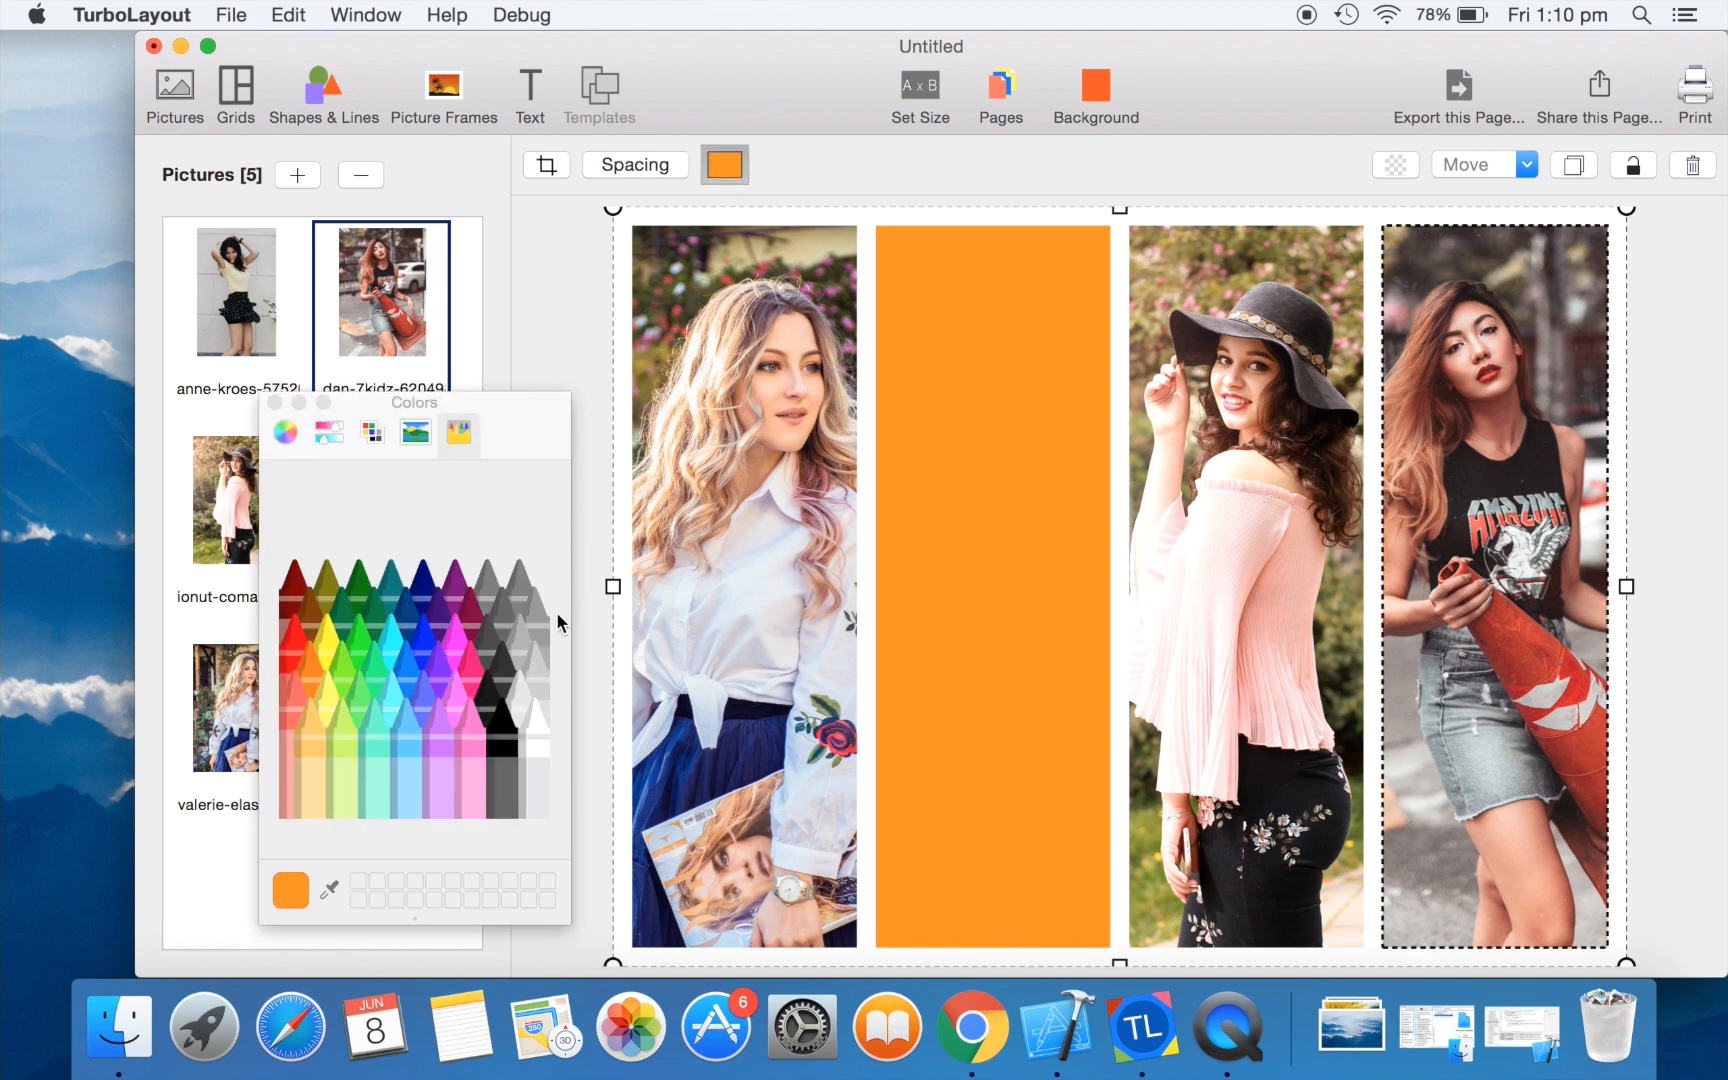
{"action": "left_click", "coordinate": [474, 656]}
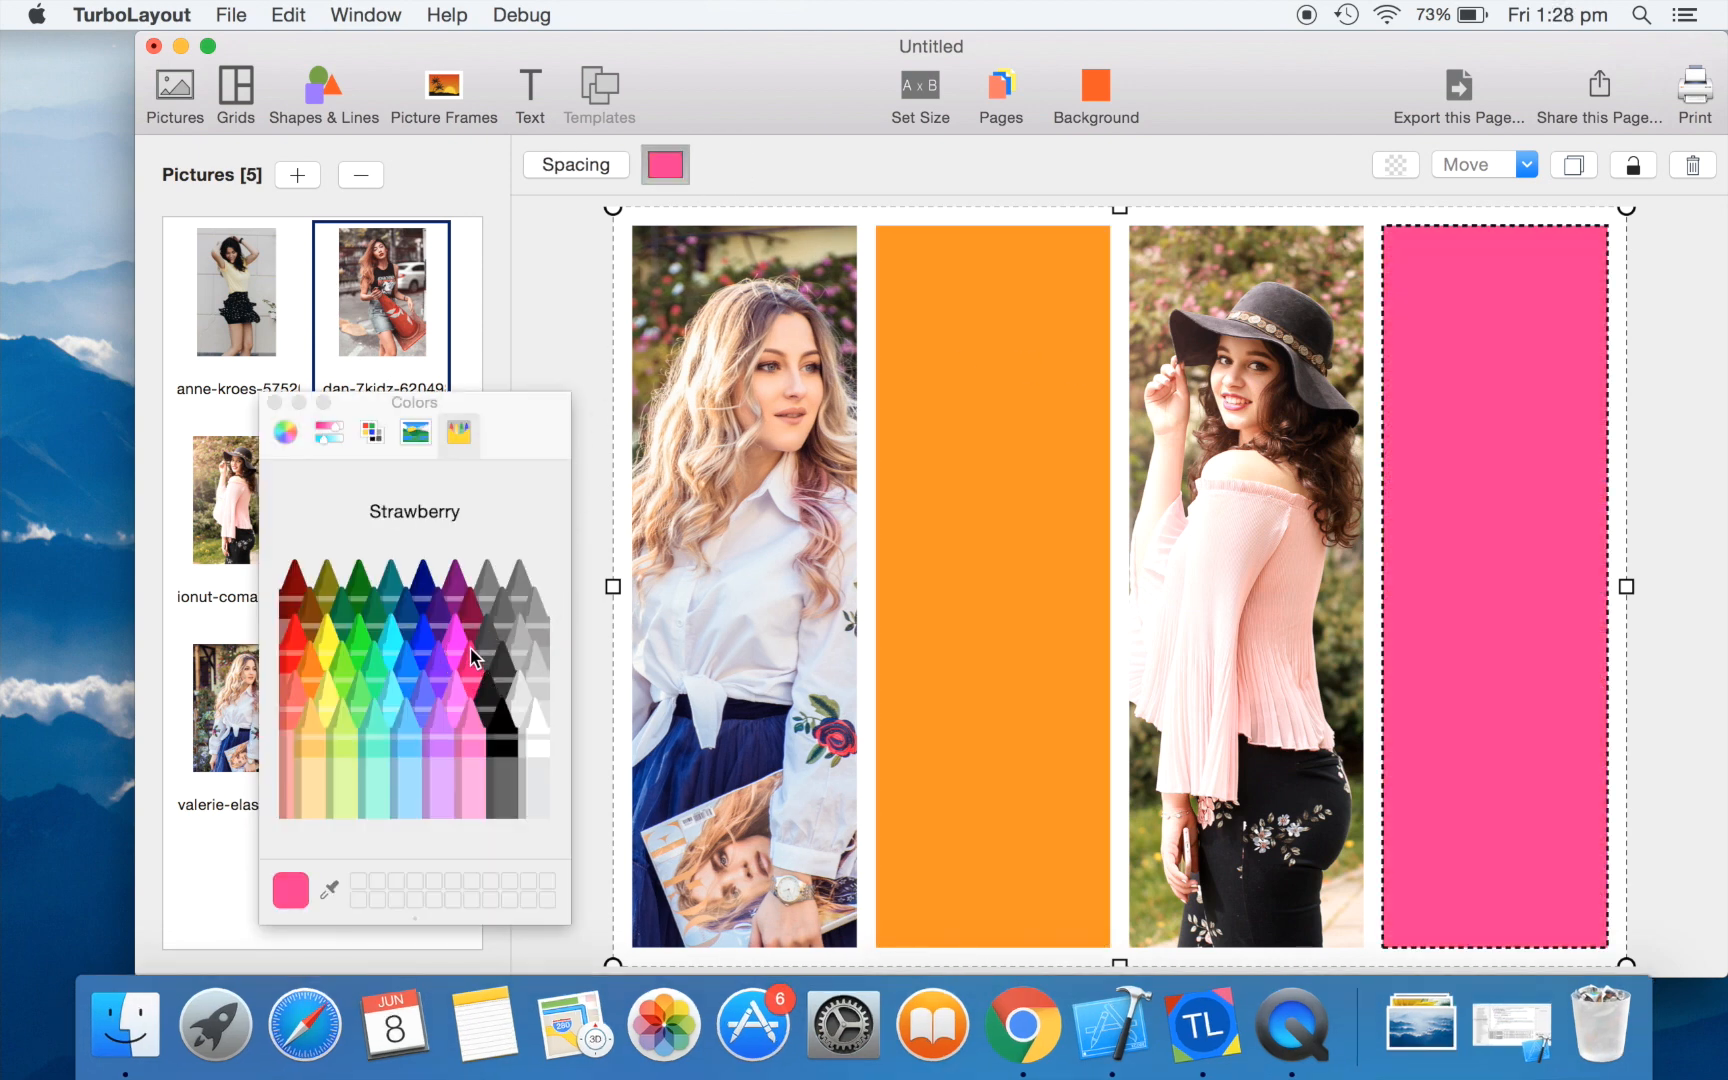
- Delete the four-column picture grid so the page is blank
{"action": "left_click", "coordinate": [275, 403]}
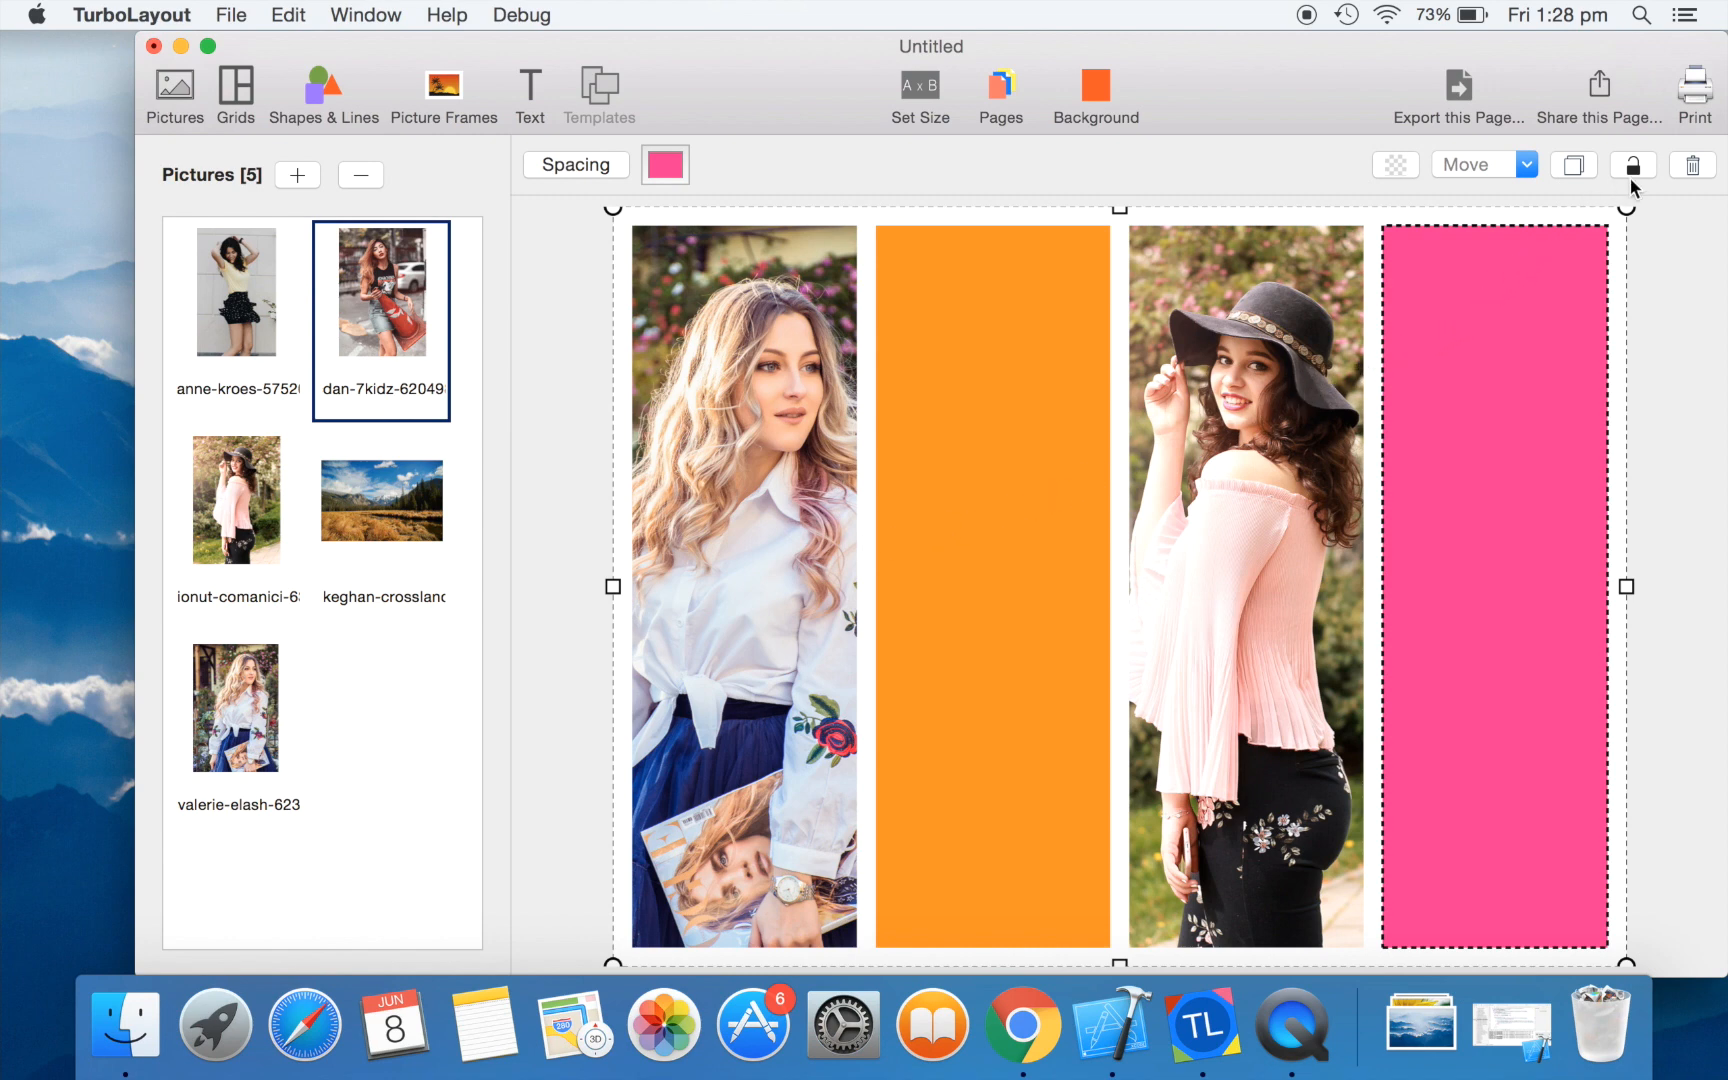
{"action": "left_click", "coordinate": [1680, 170]}
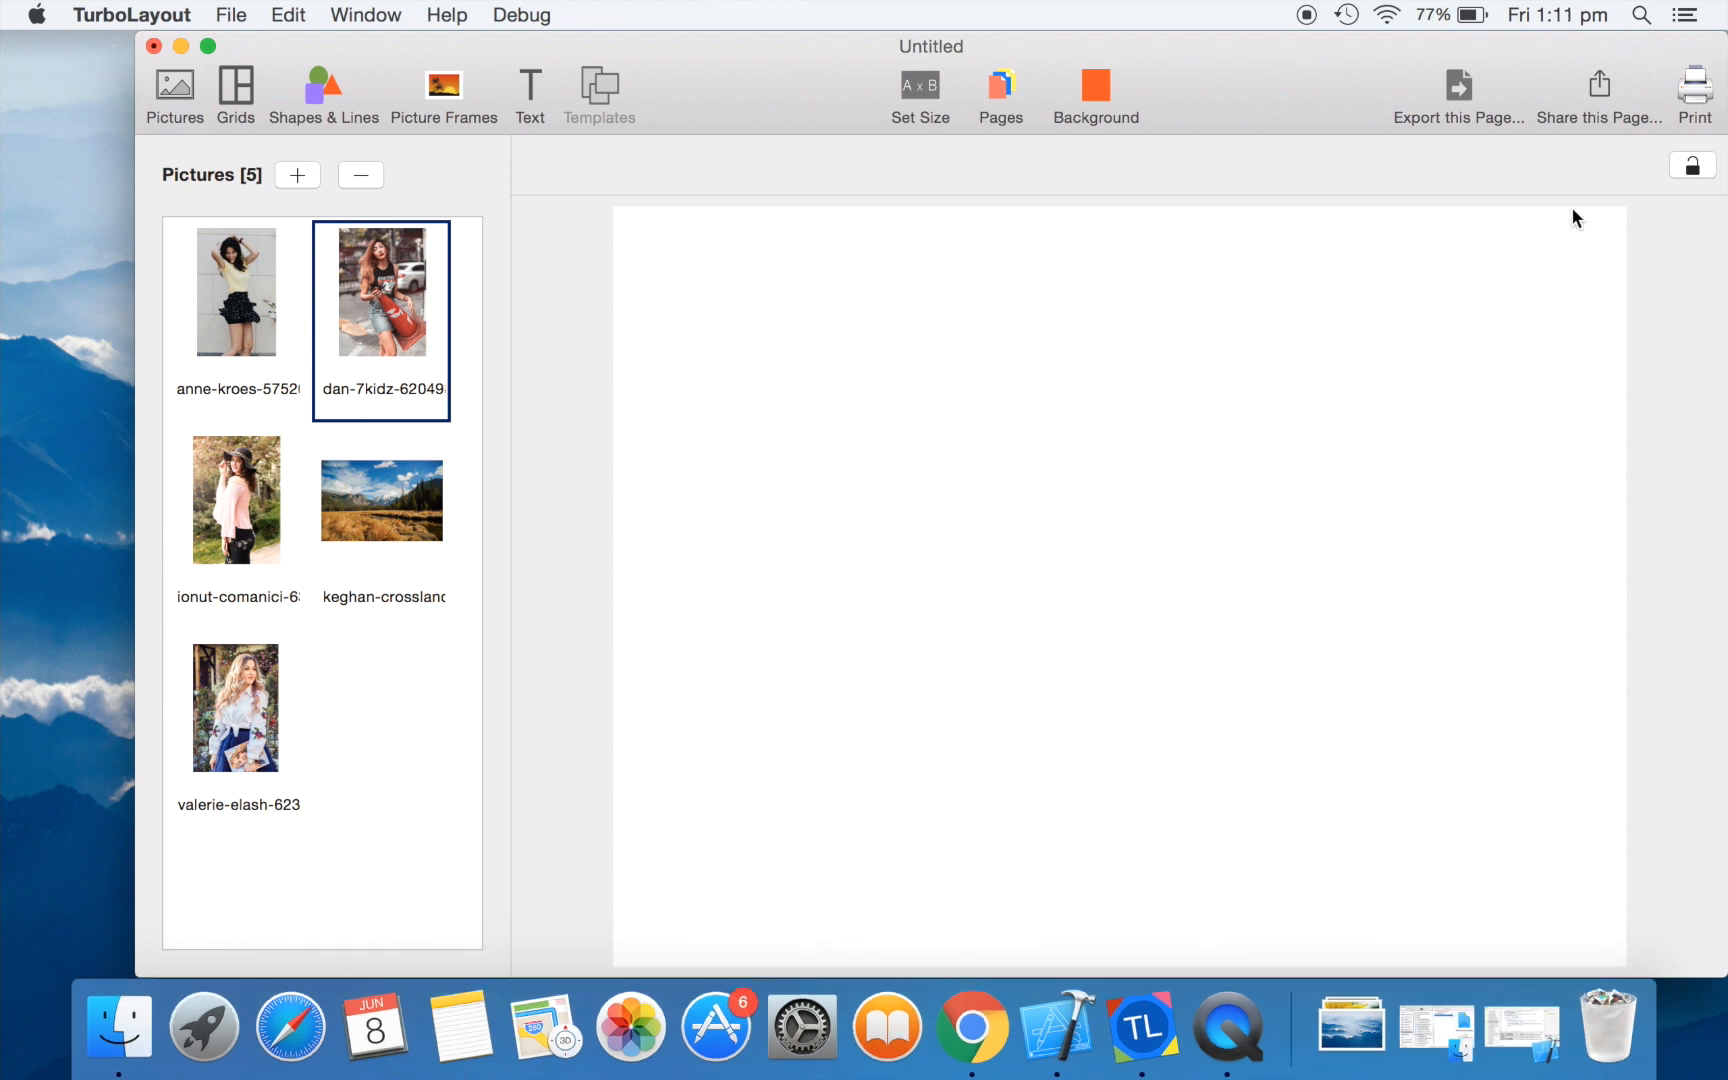
- Add a round picture frame with a green border to the page and enlarge it
{"action": "left_click", "coordinate": [470, 117]}
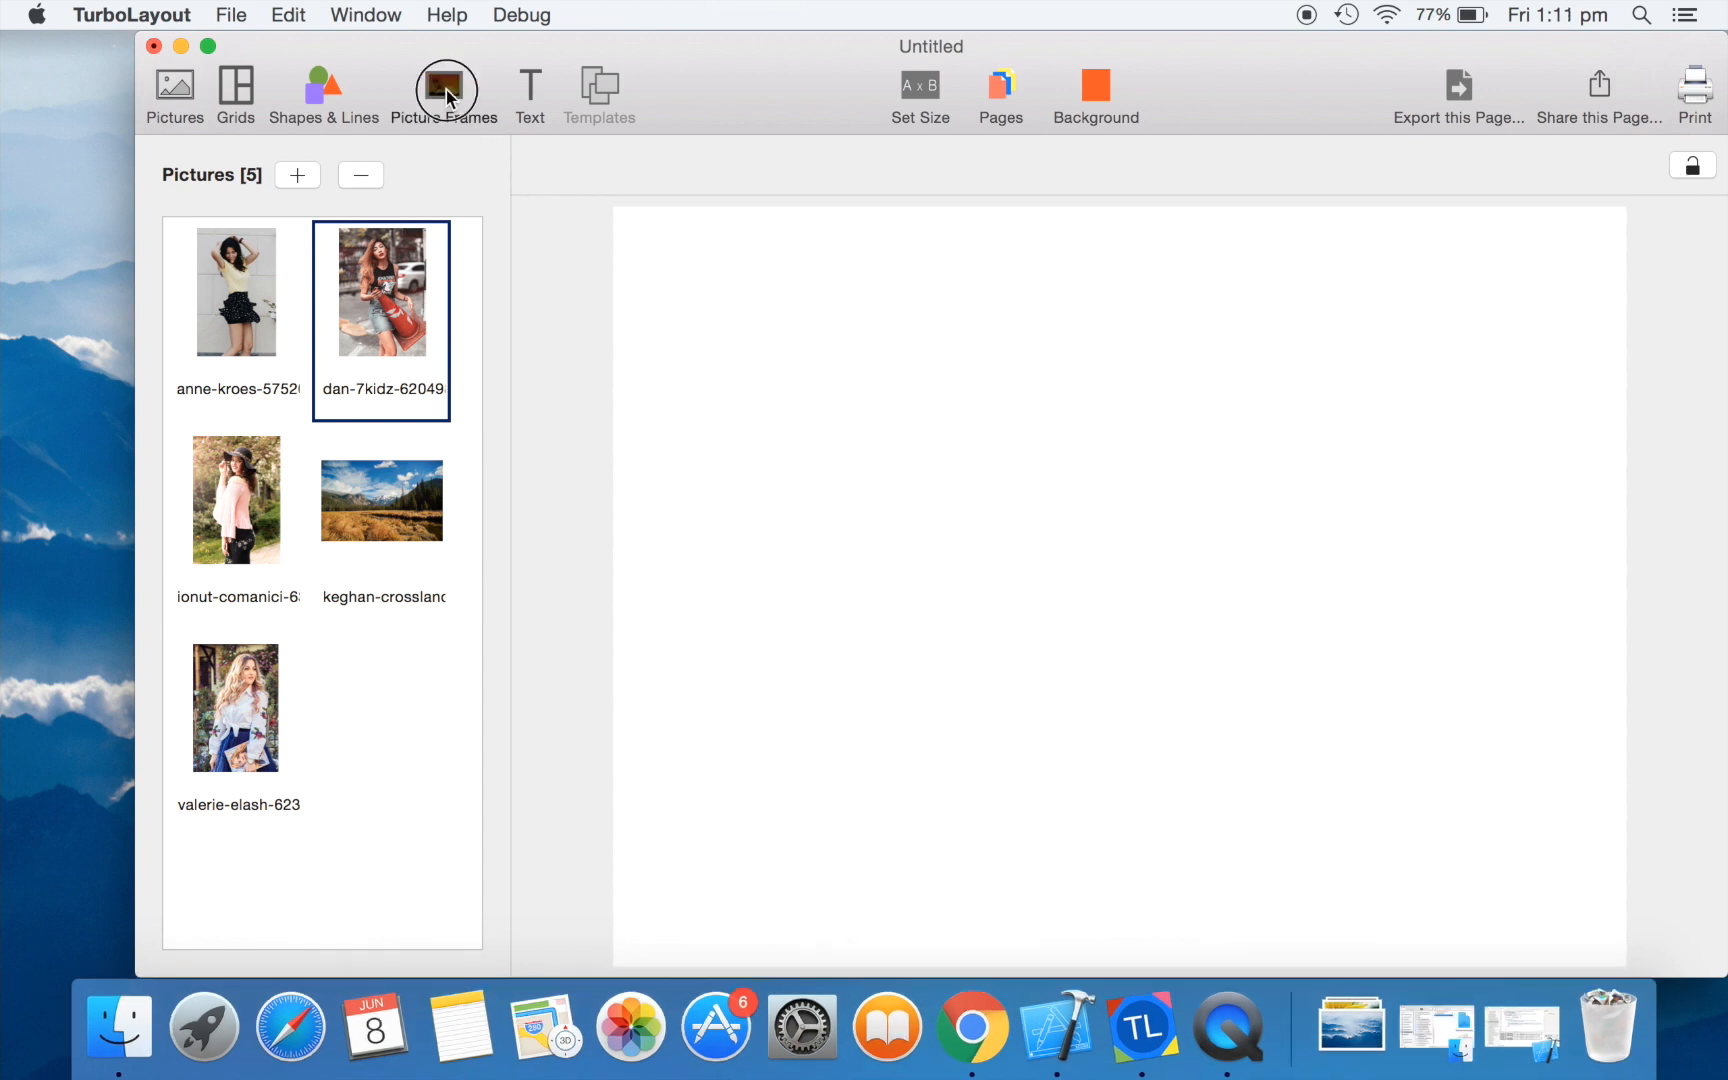
{"action": "left_click_drag", "start_coordinate": [360, 322], "coordinate": [987, 467]}
{"action": "left_click_drag", "start_coordinate": [1121, 603], "coordinate": [1257, 690]}
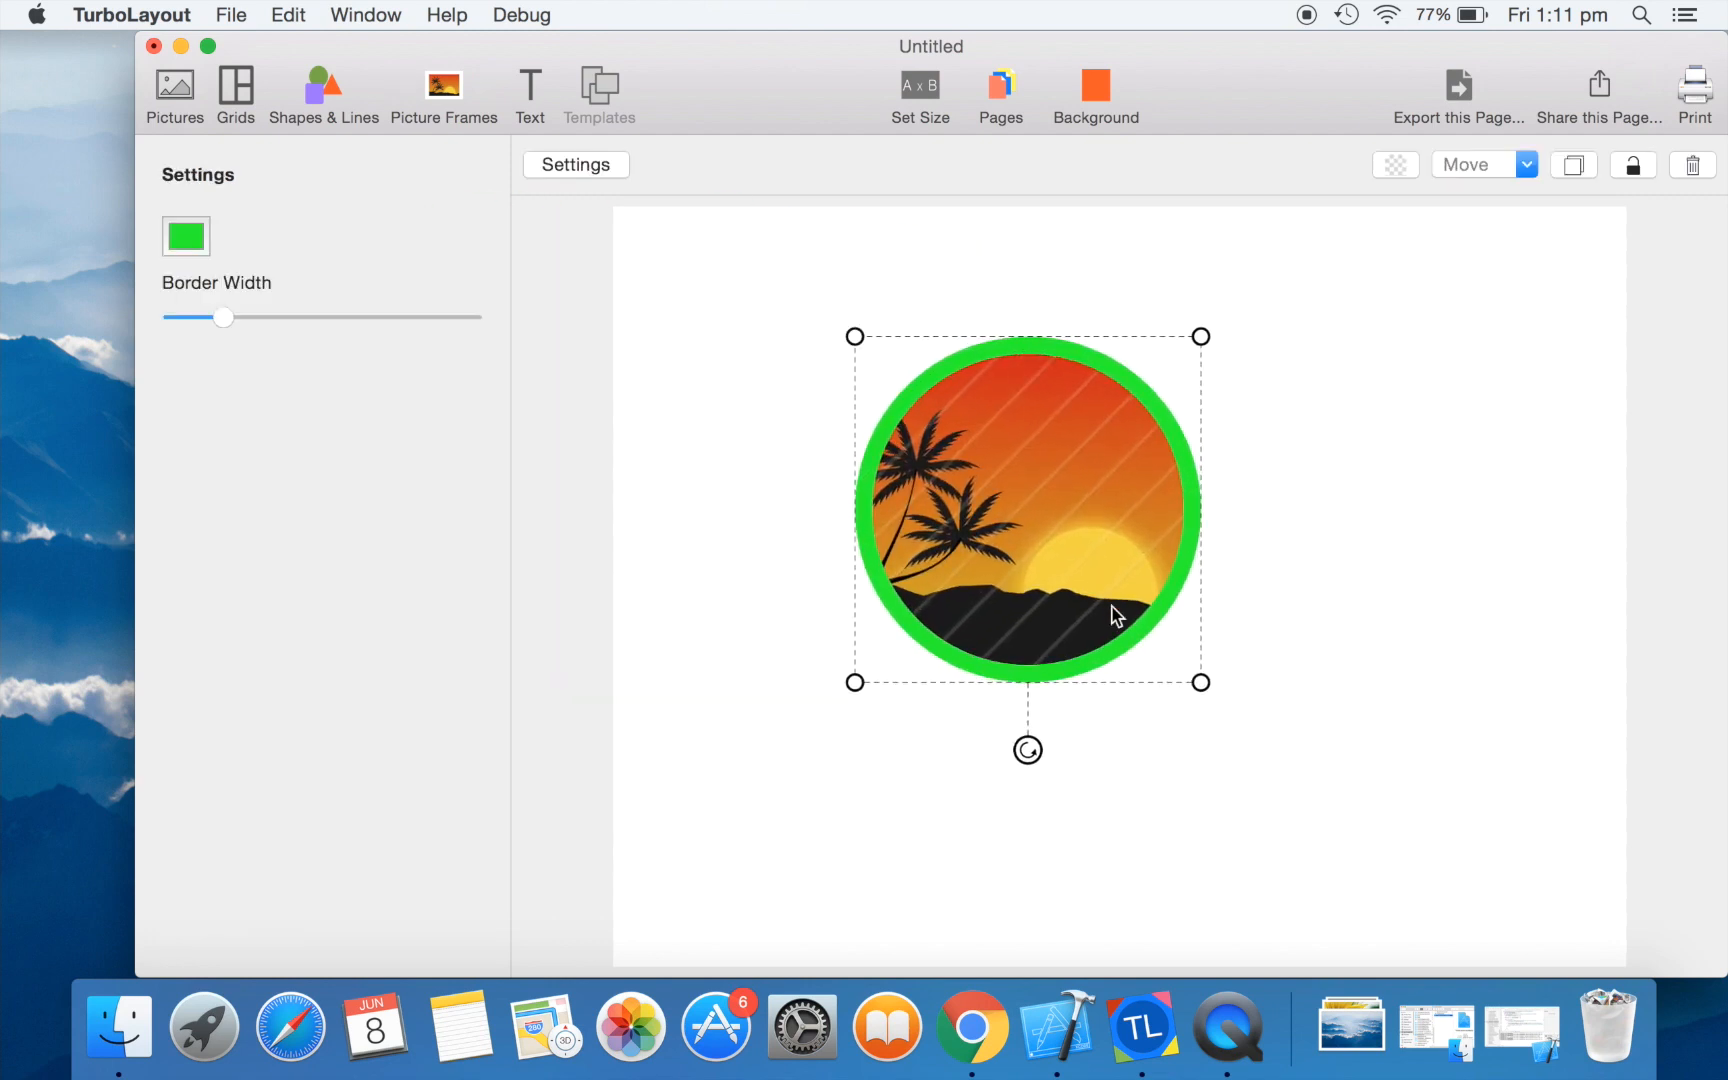
- Place the white-blouse portrait in the round frame and crop it, enlarged, to her head and shoulders
{"action": "left_click", "coordinate": [178, 93]}
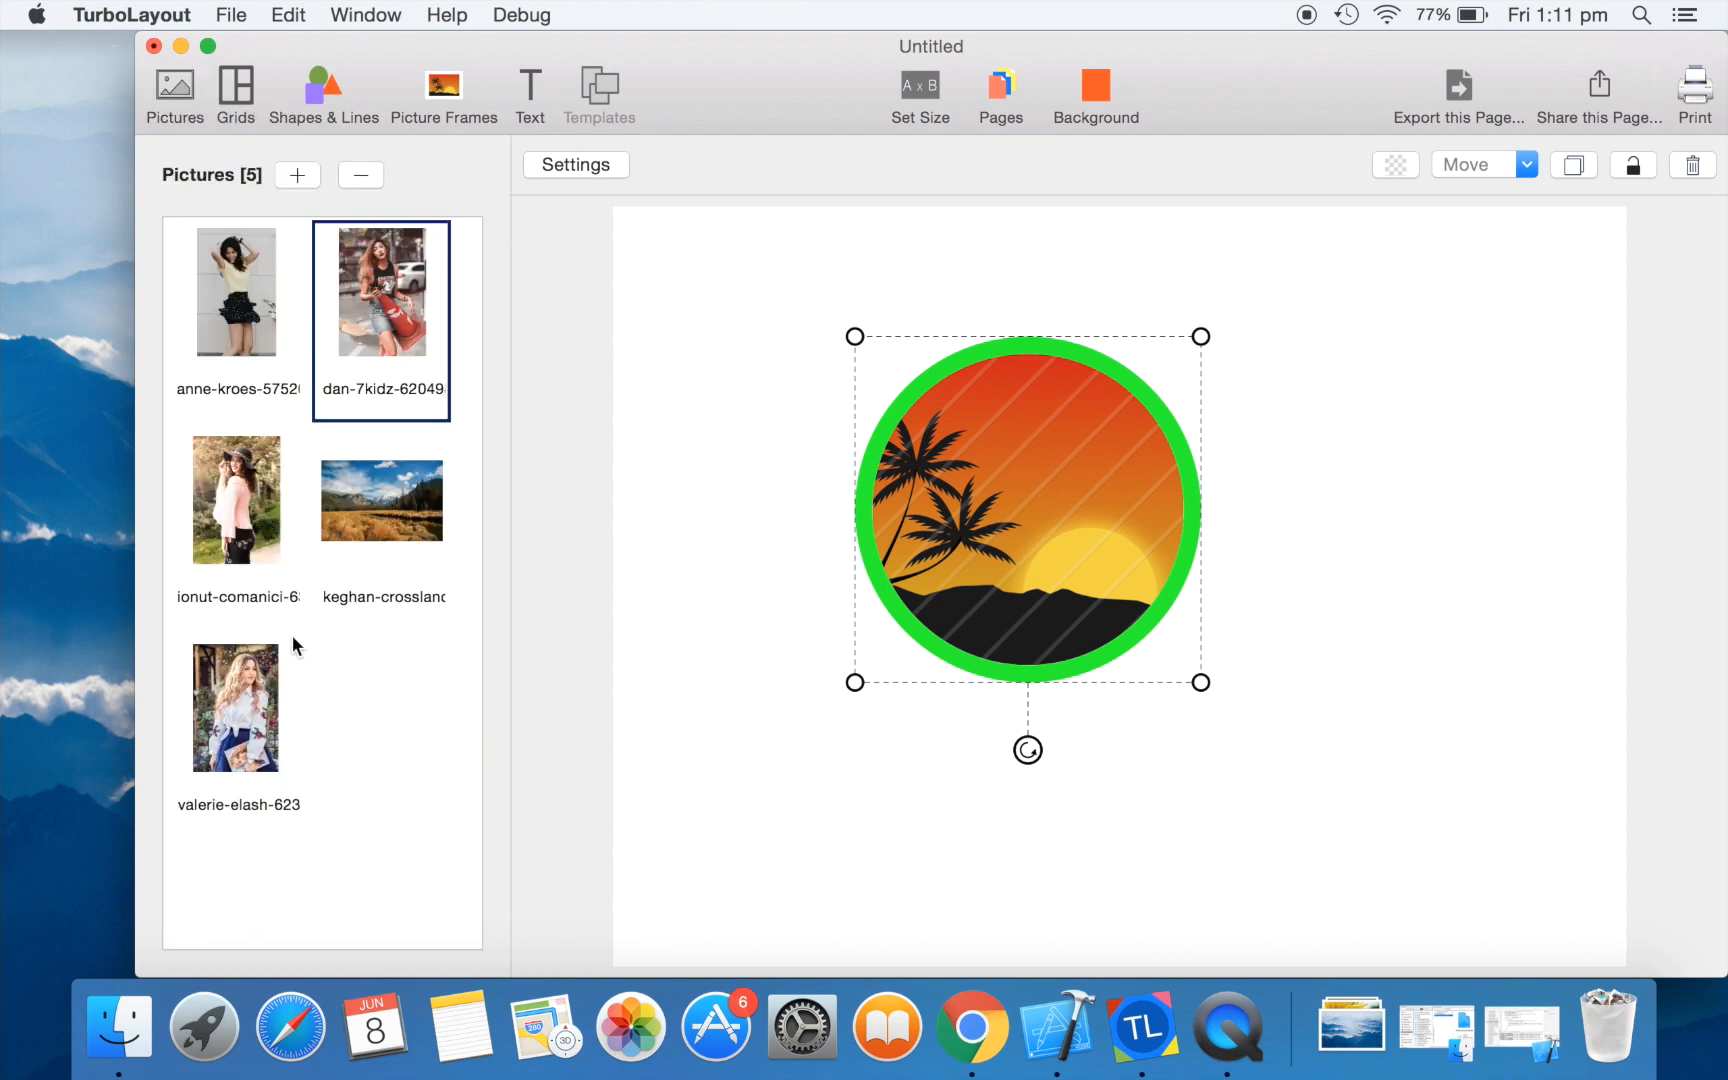
{"action": "left_click_drag", "start_coordinate": [255, 722], "coordinate": [950, 580]}
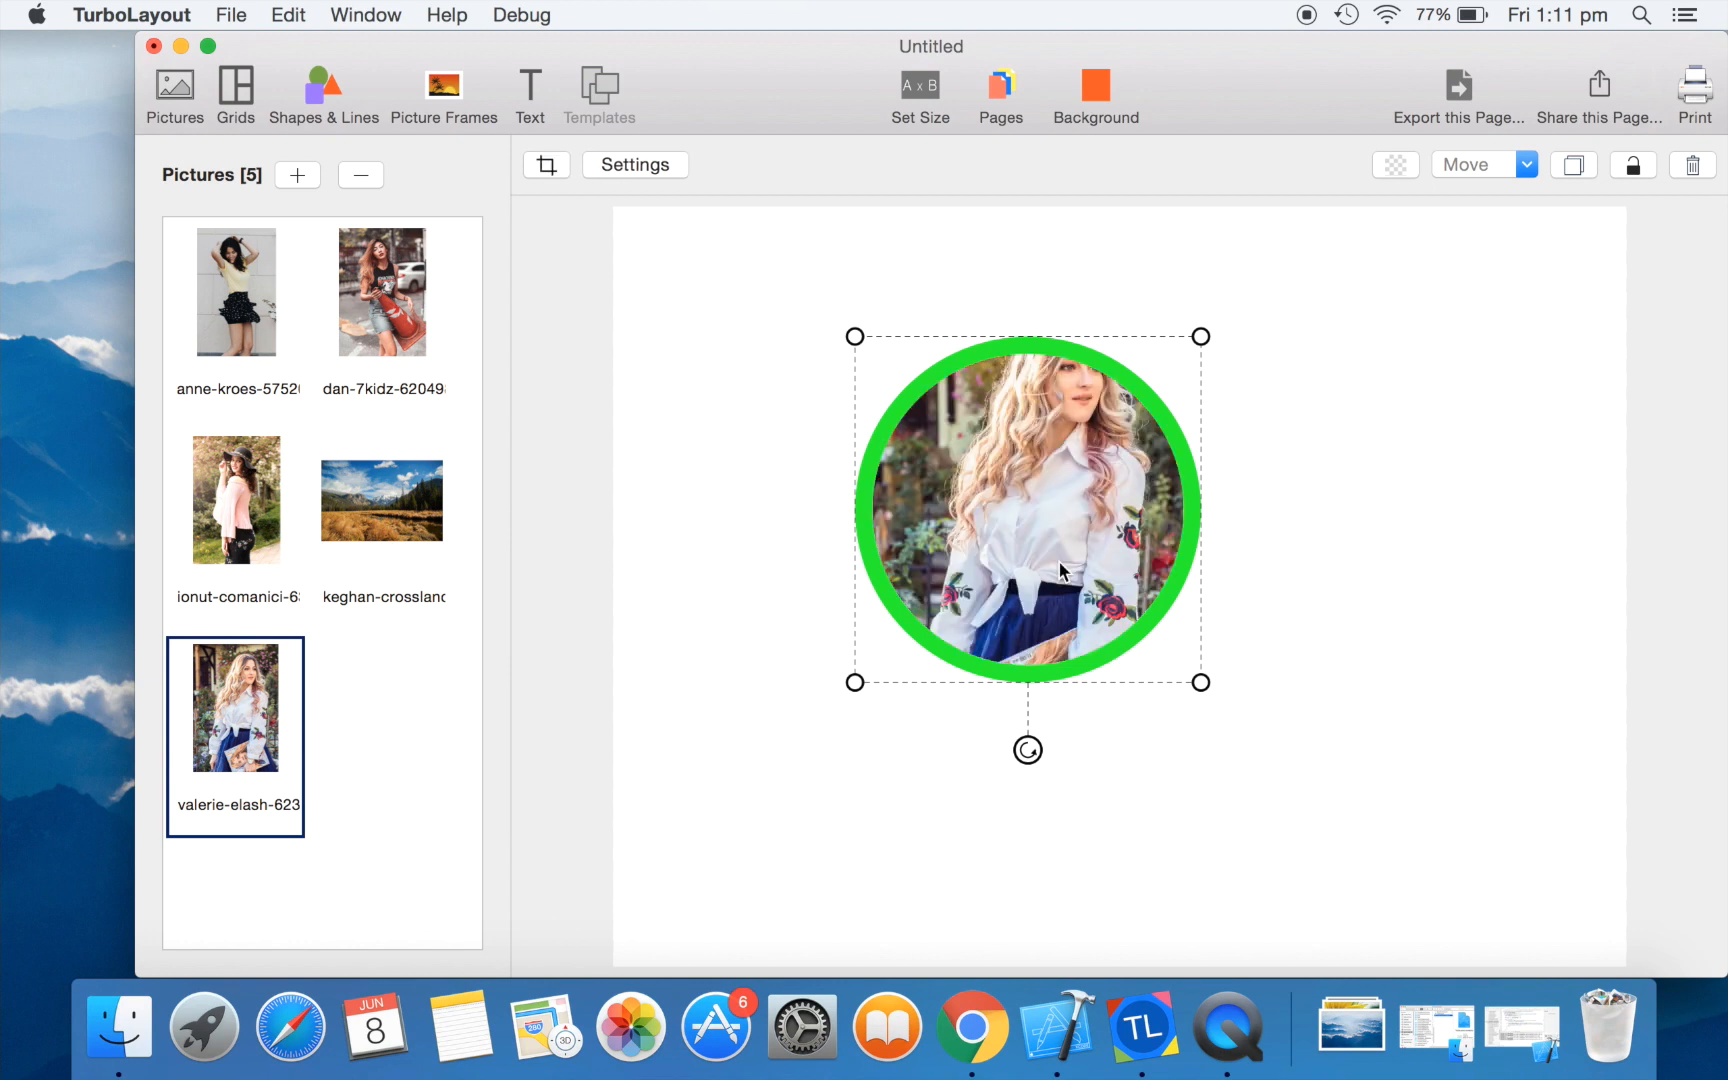
{"action": "left_click", "coordinate": [547, 164]}
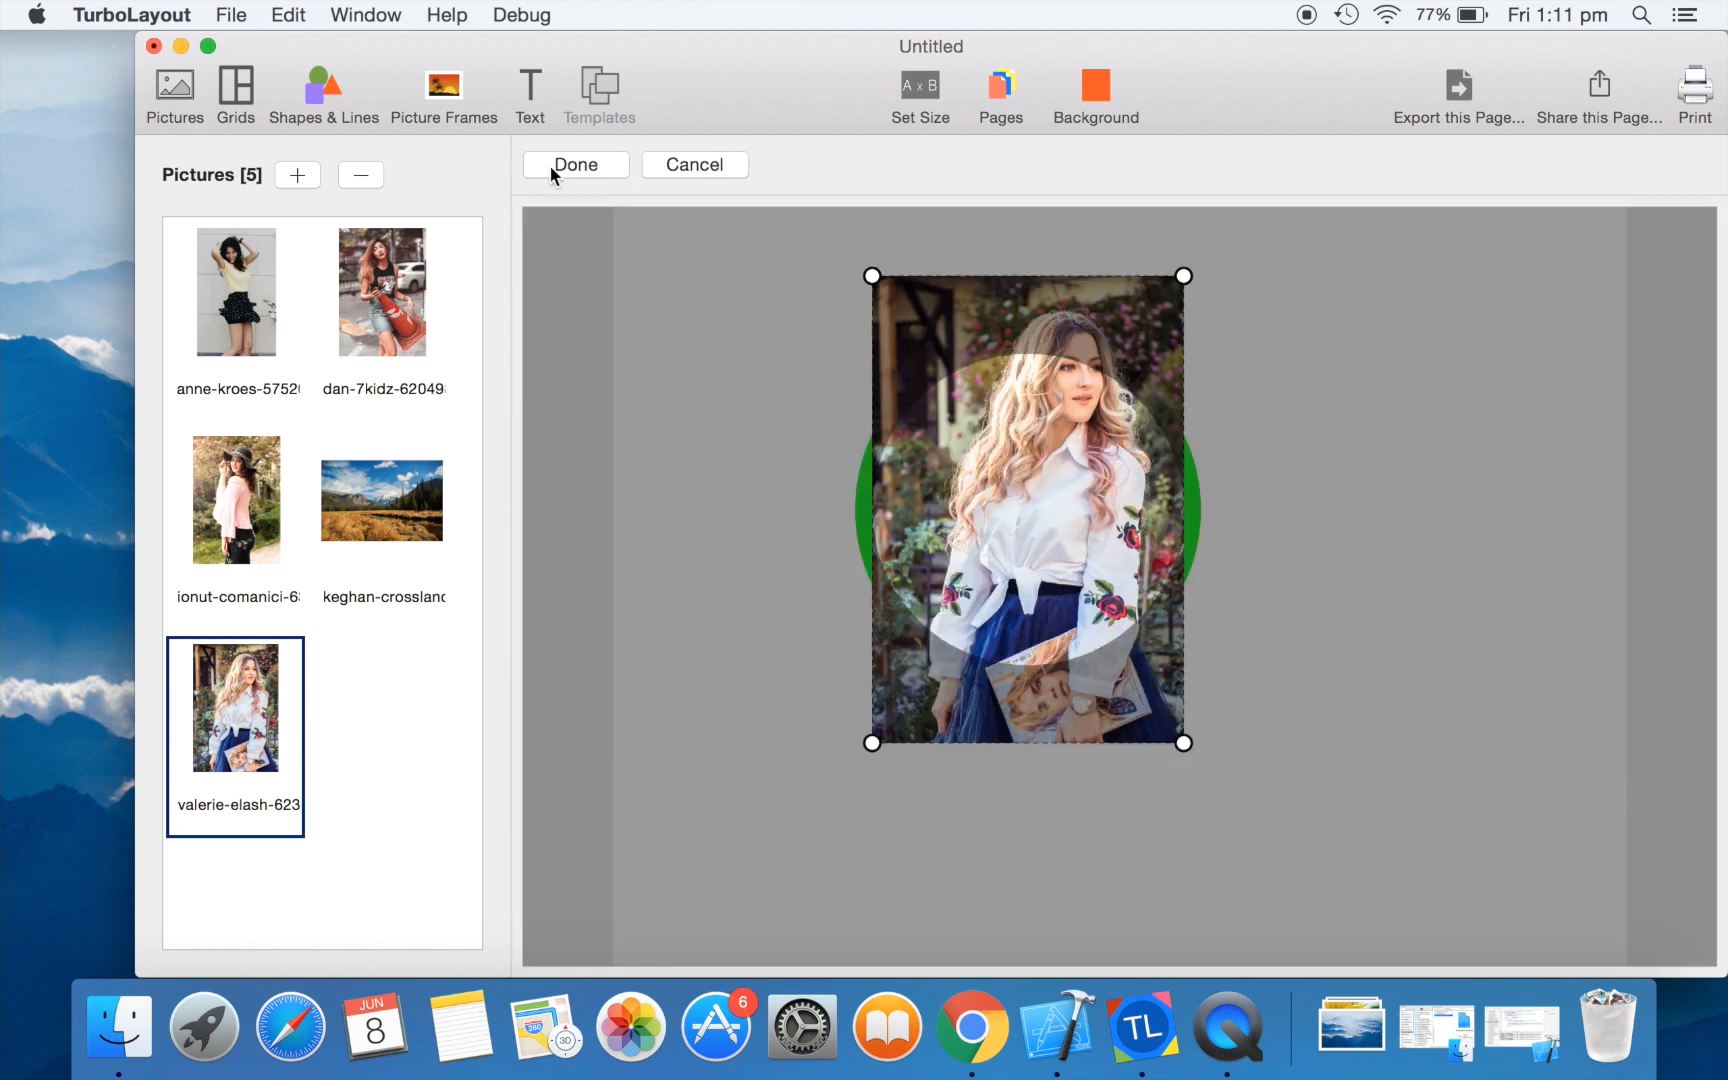
{"action": "left_click_drag", "start_coordinate": [1269, 240], "coordinate": [1439, 170]}
{"action": "left_click_drag", "start_coordinate": [1061, 432], "coordinate": [946, 655]}
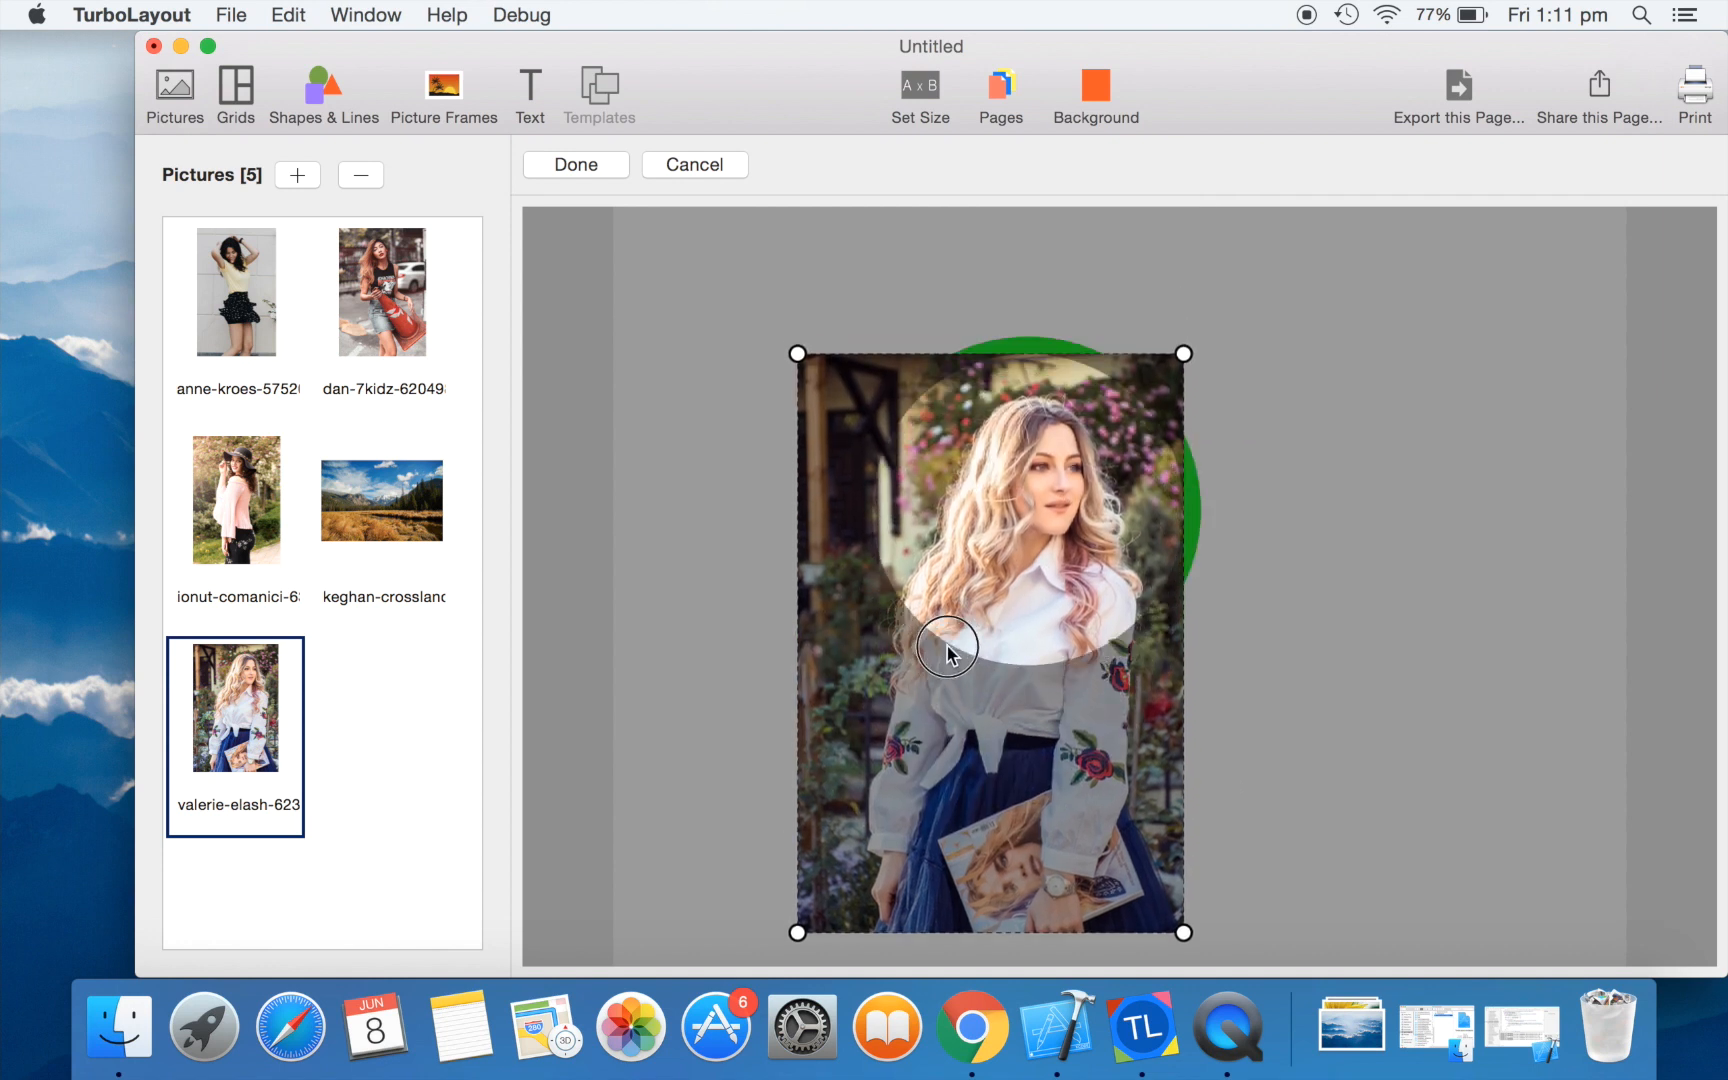
{"action": "left_click", "coordinate": [566, 165]}
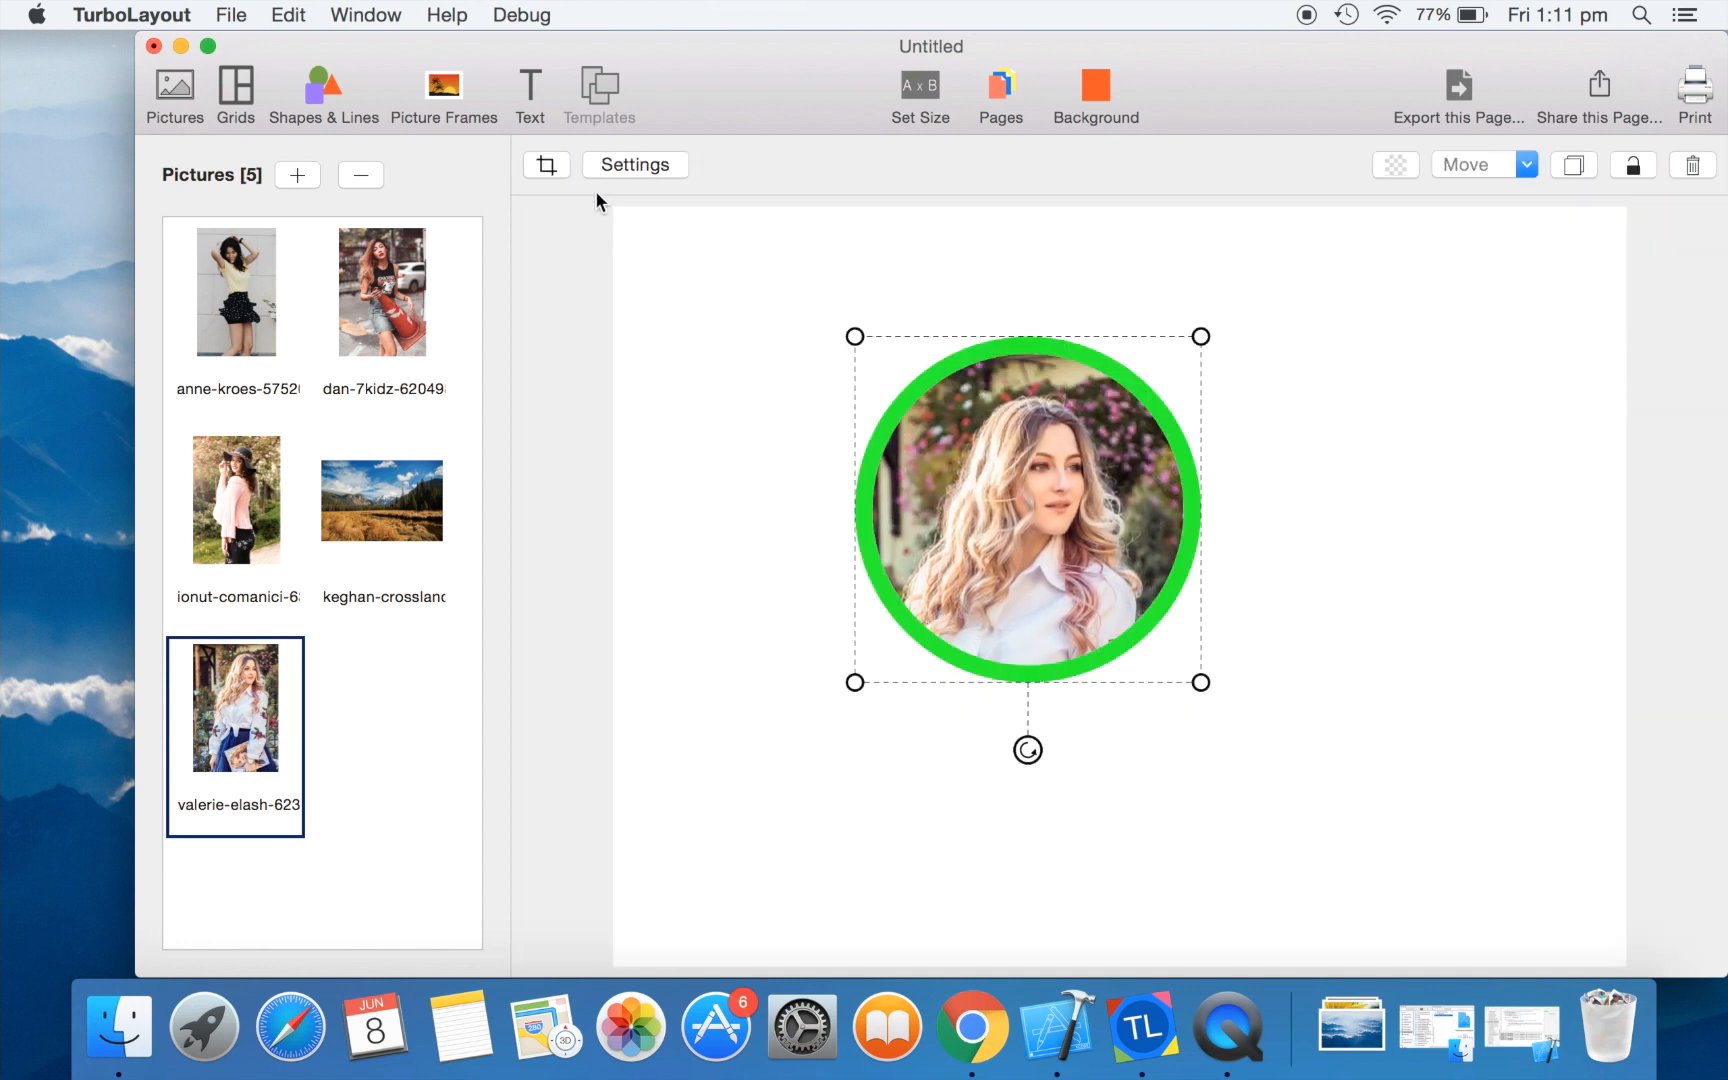
- Make the round frame's border thinner and colour it Licorice
{"action": "left_click", "coordinate": [645, 168]}
{"action": "mouse_move", "coordinate": [228, 314]}
{"action": "left_mouse_down"}
{"action": "mouse_move", "coordinate": [316, 317]}
{"action": "mouse_move", "coordinate": [197, 330]}
{"action": "left_mouse_up"}
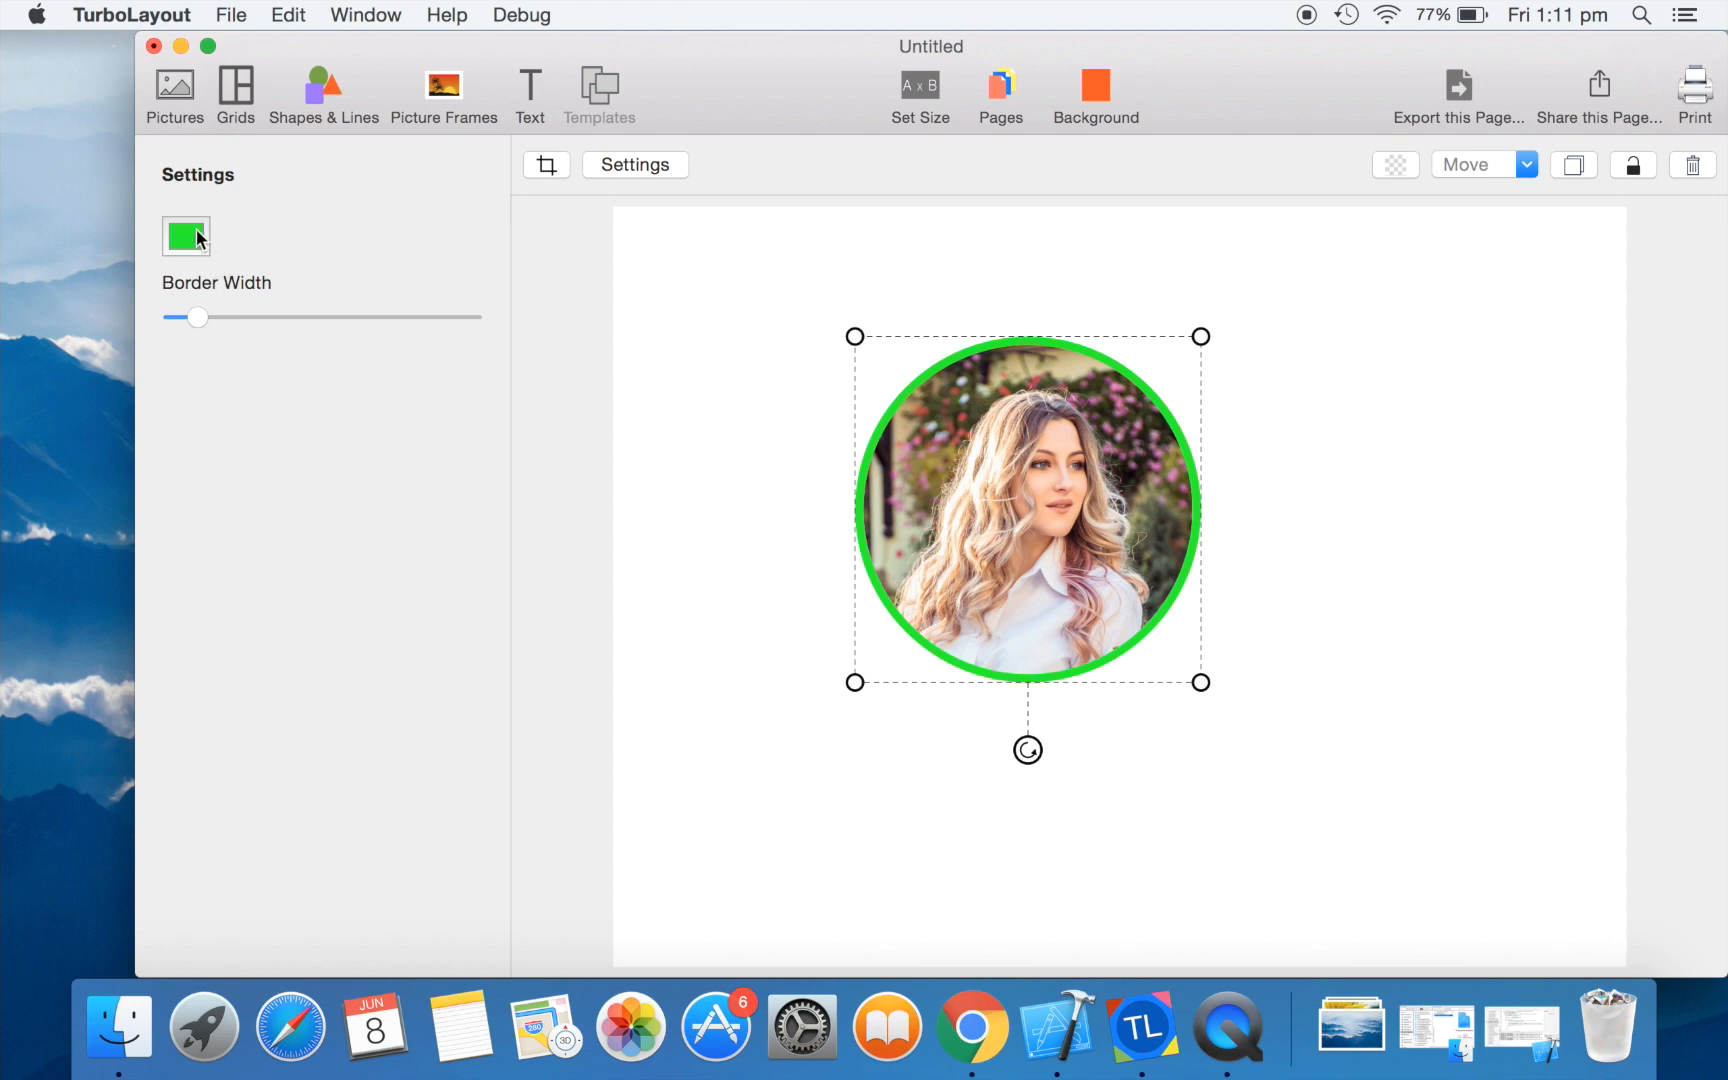
{"action": "left_click", "coordinate": [200, 239]}
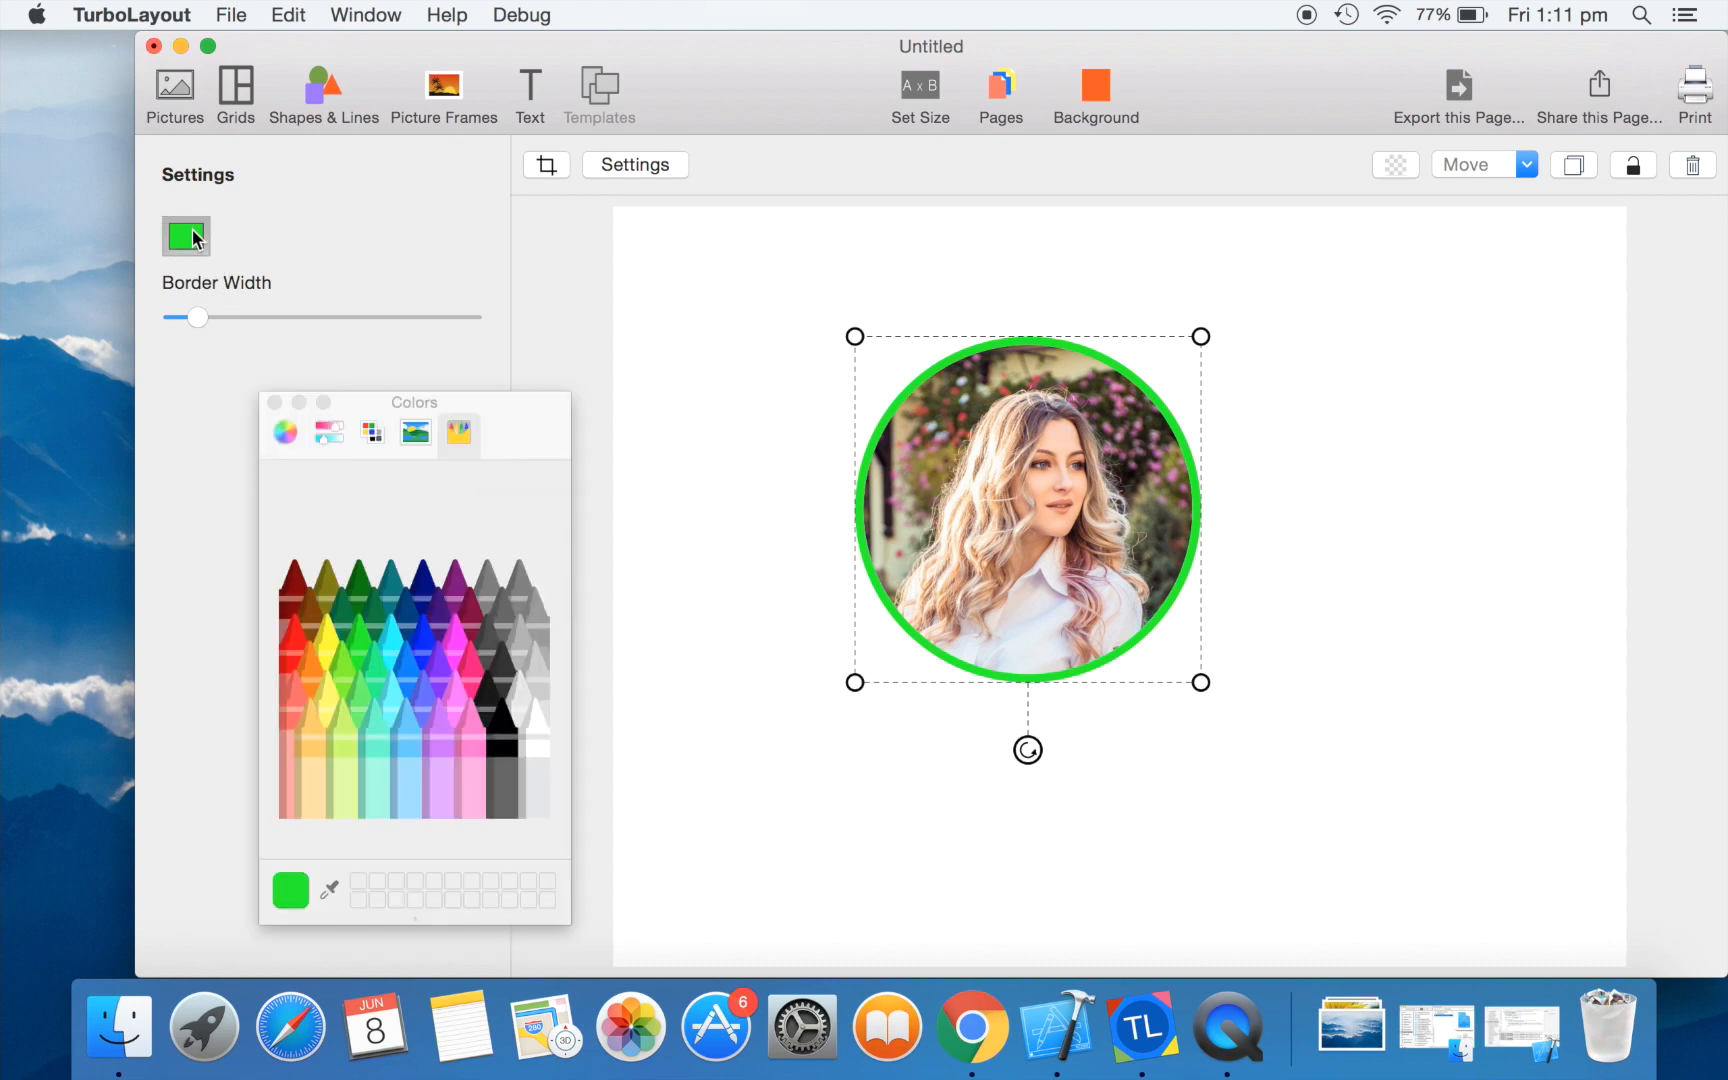
{"action": "left_click", "coordinate": [500, 713]}
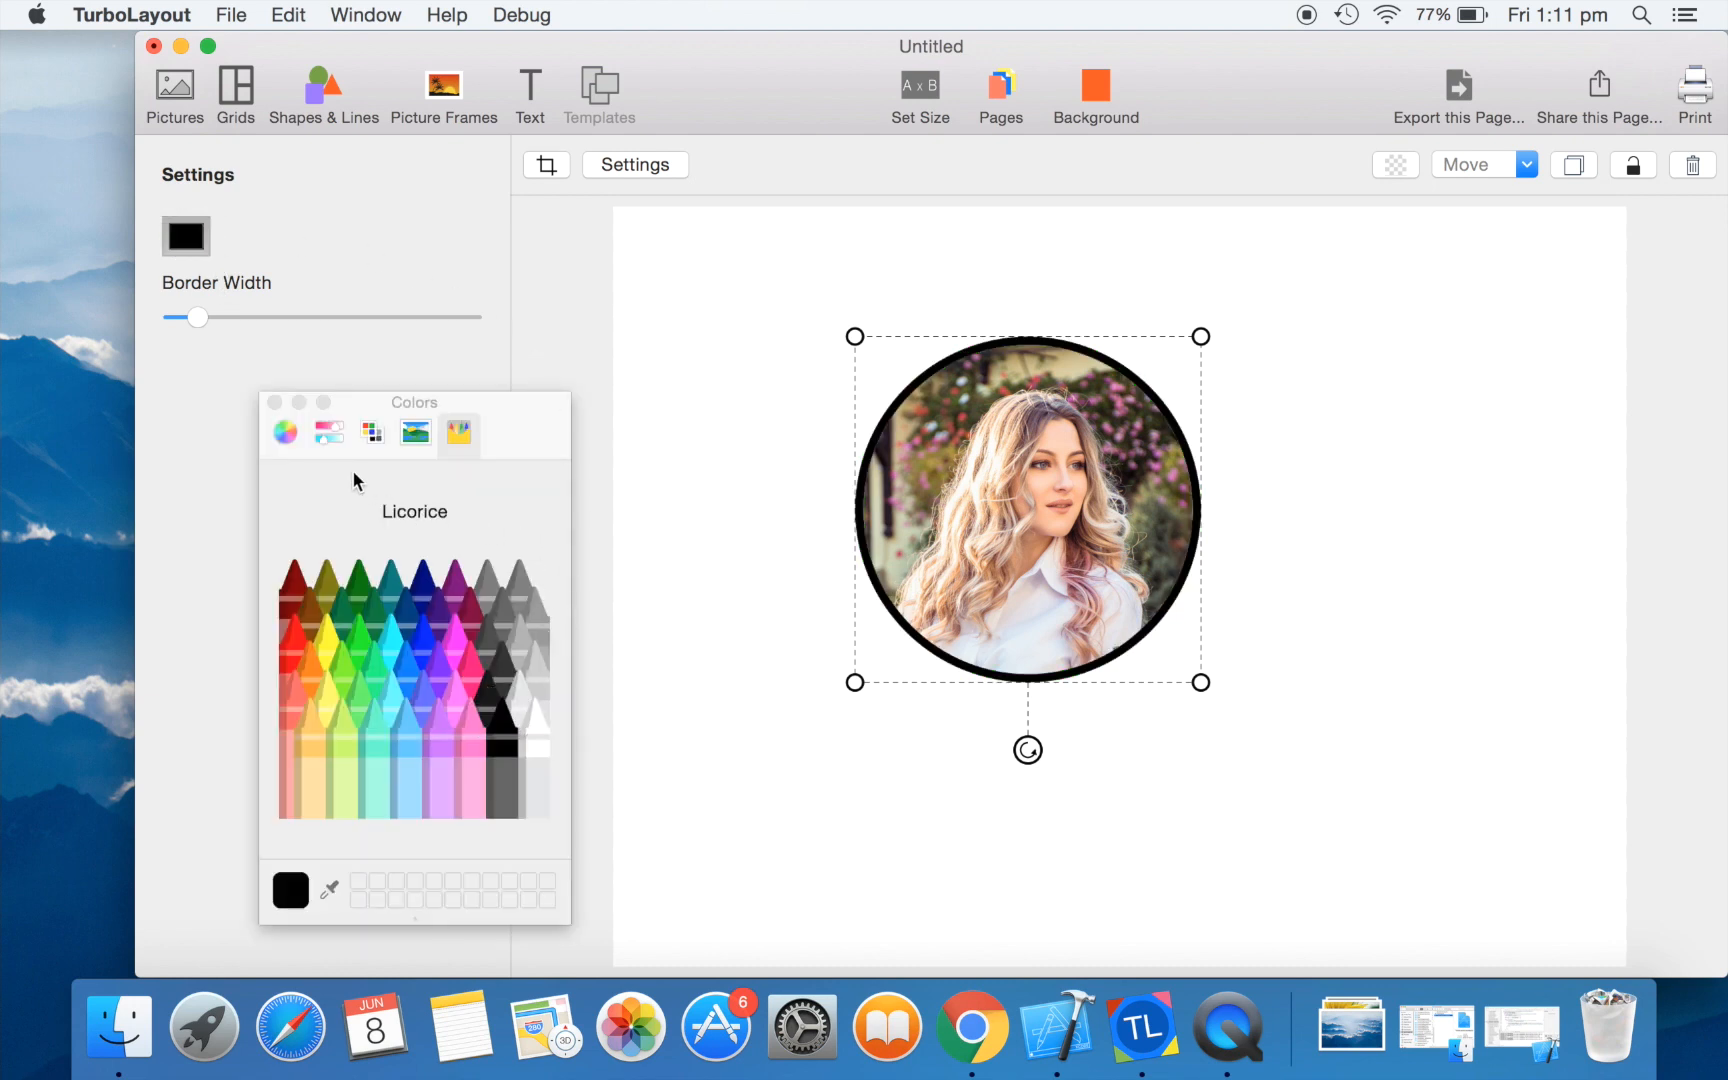
{"action": "left_click", "coordinate": [274, 402]}
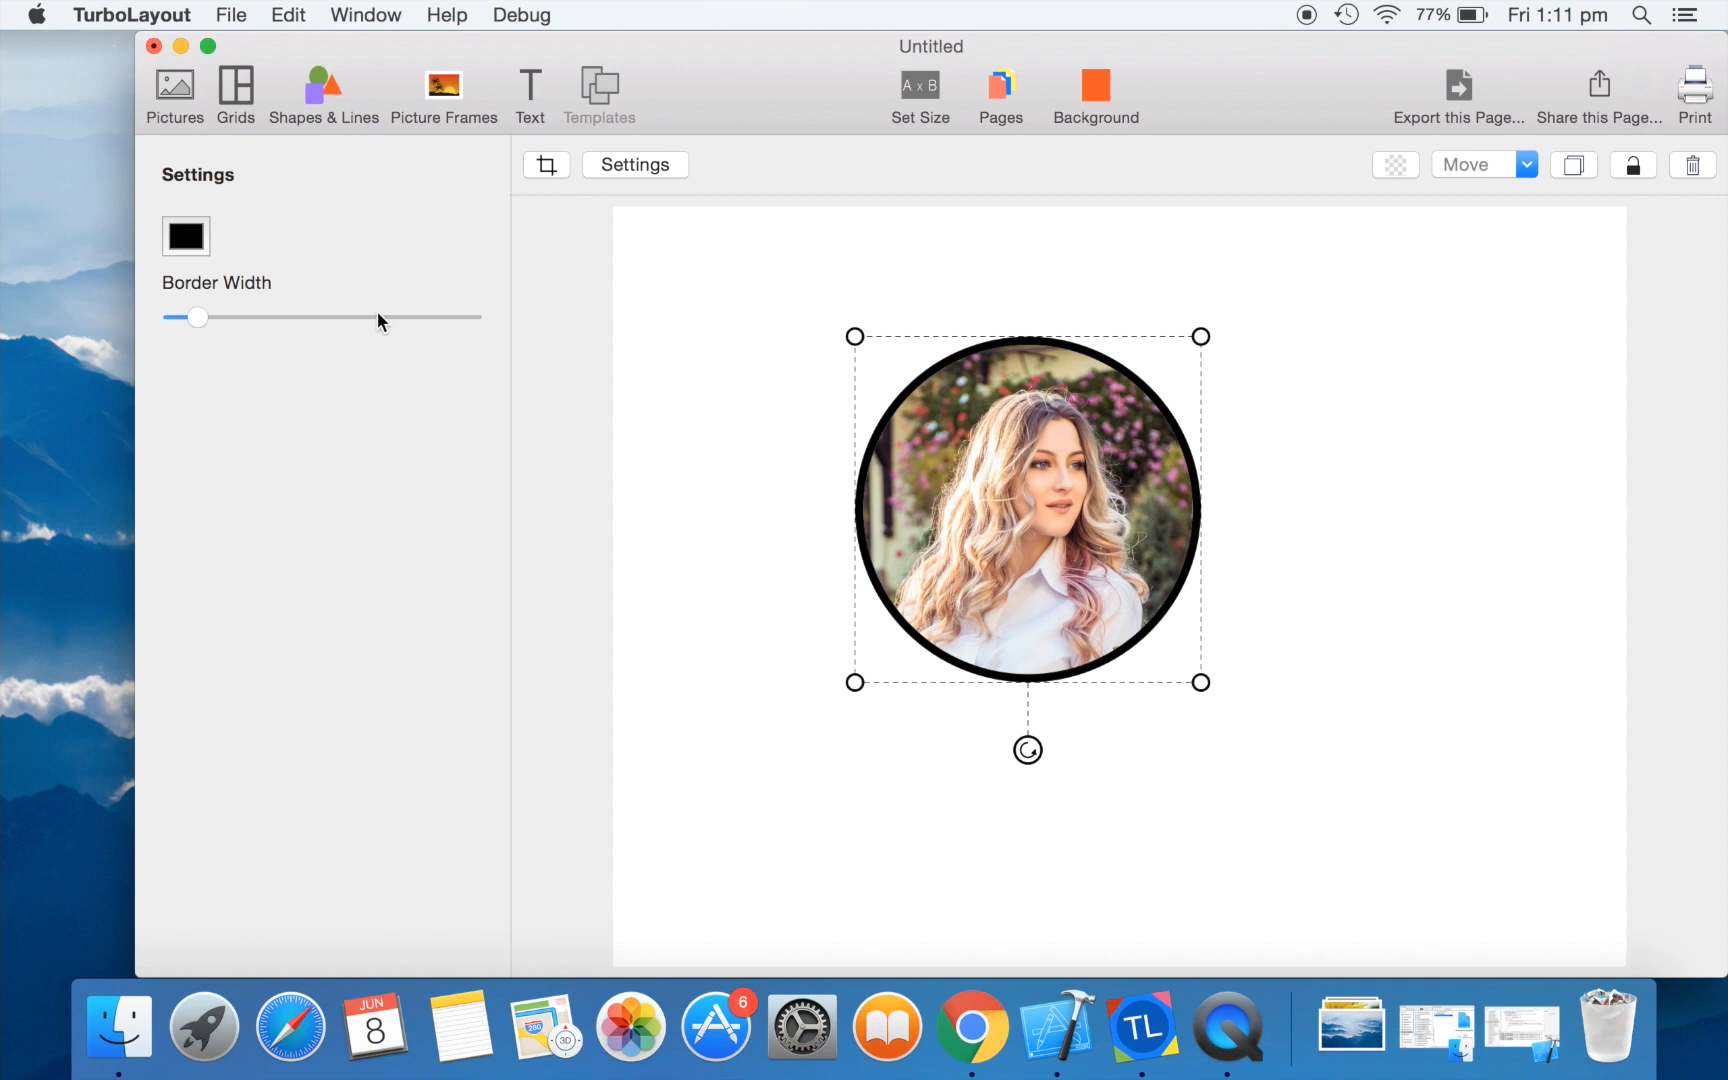
- Delete the whole round picture frame together with its image
{"action": "left_click", "coordinate": [1703, 163]}
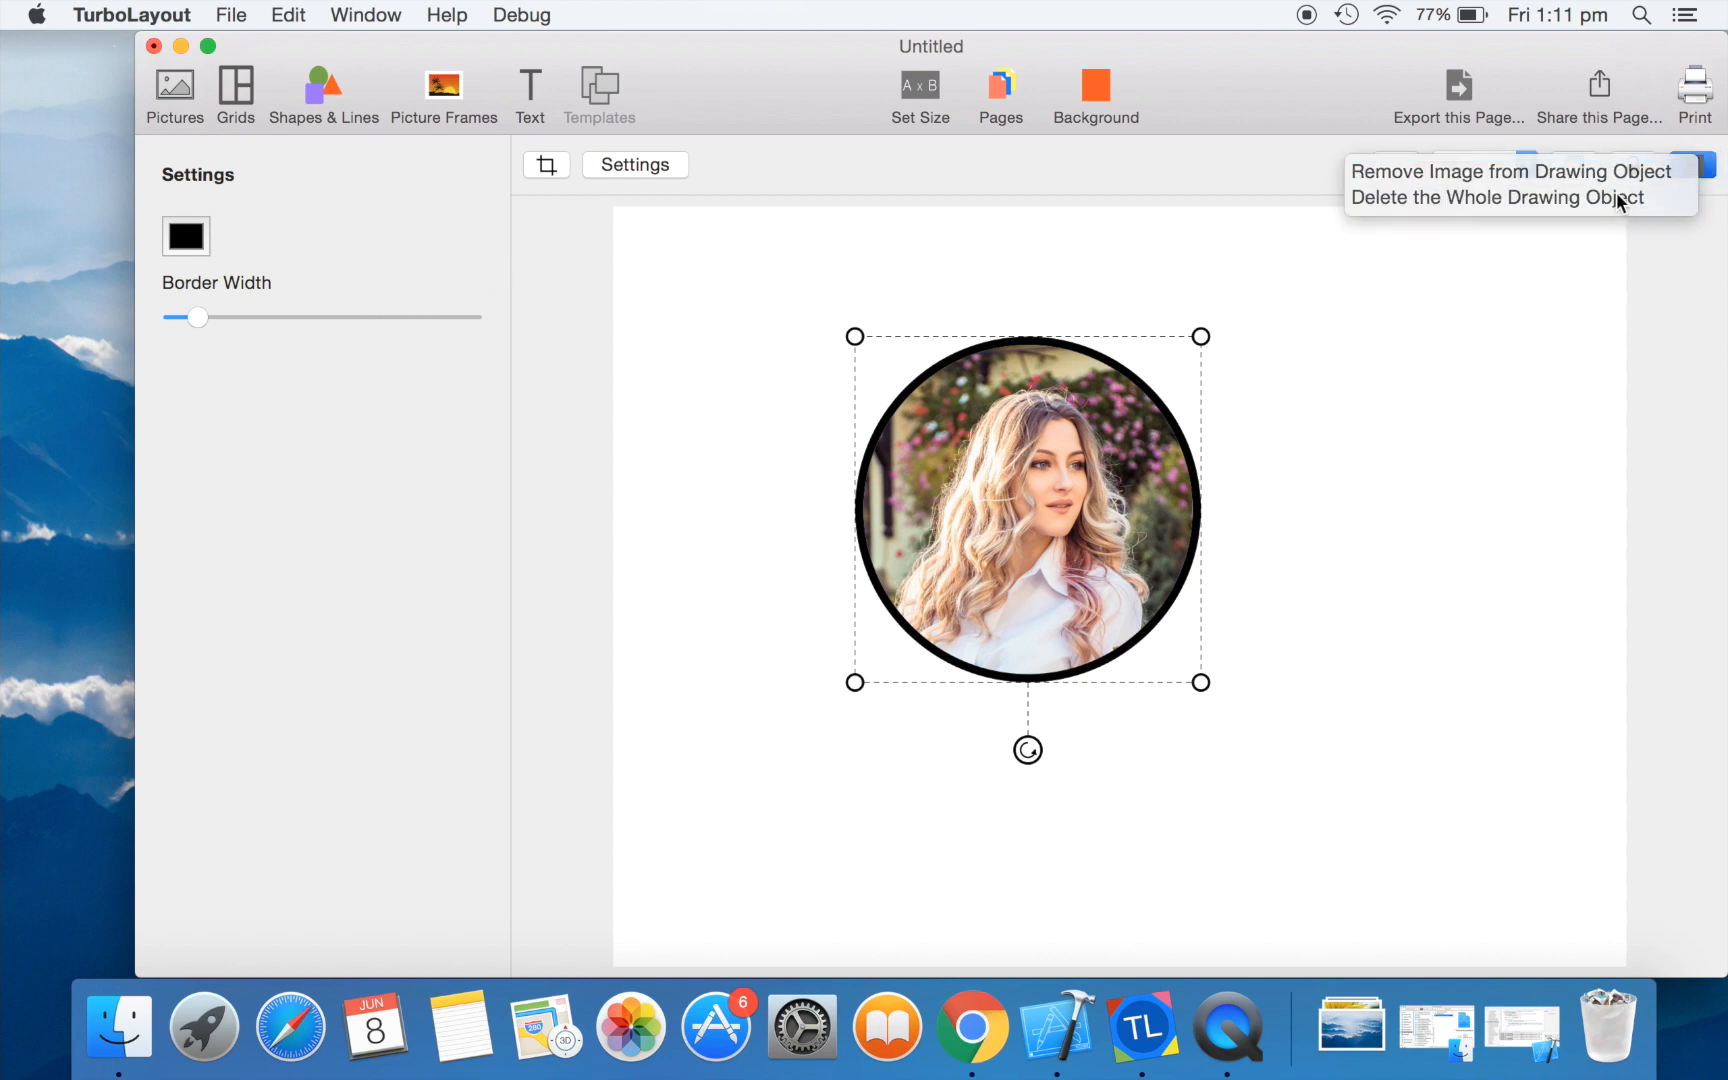
{"action": "left_click", "coordinate": [1616, 197]}
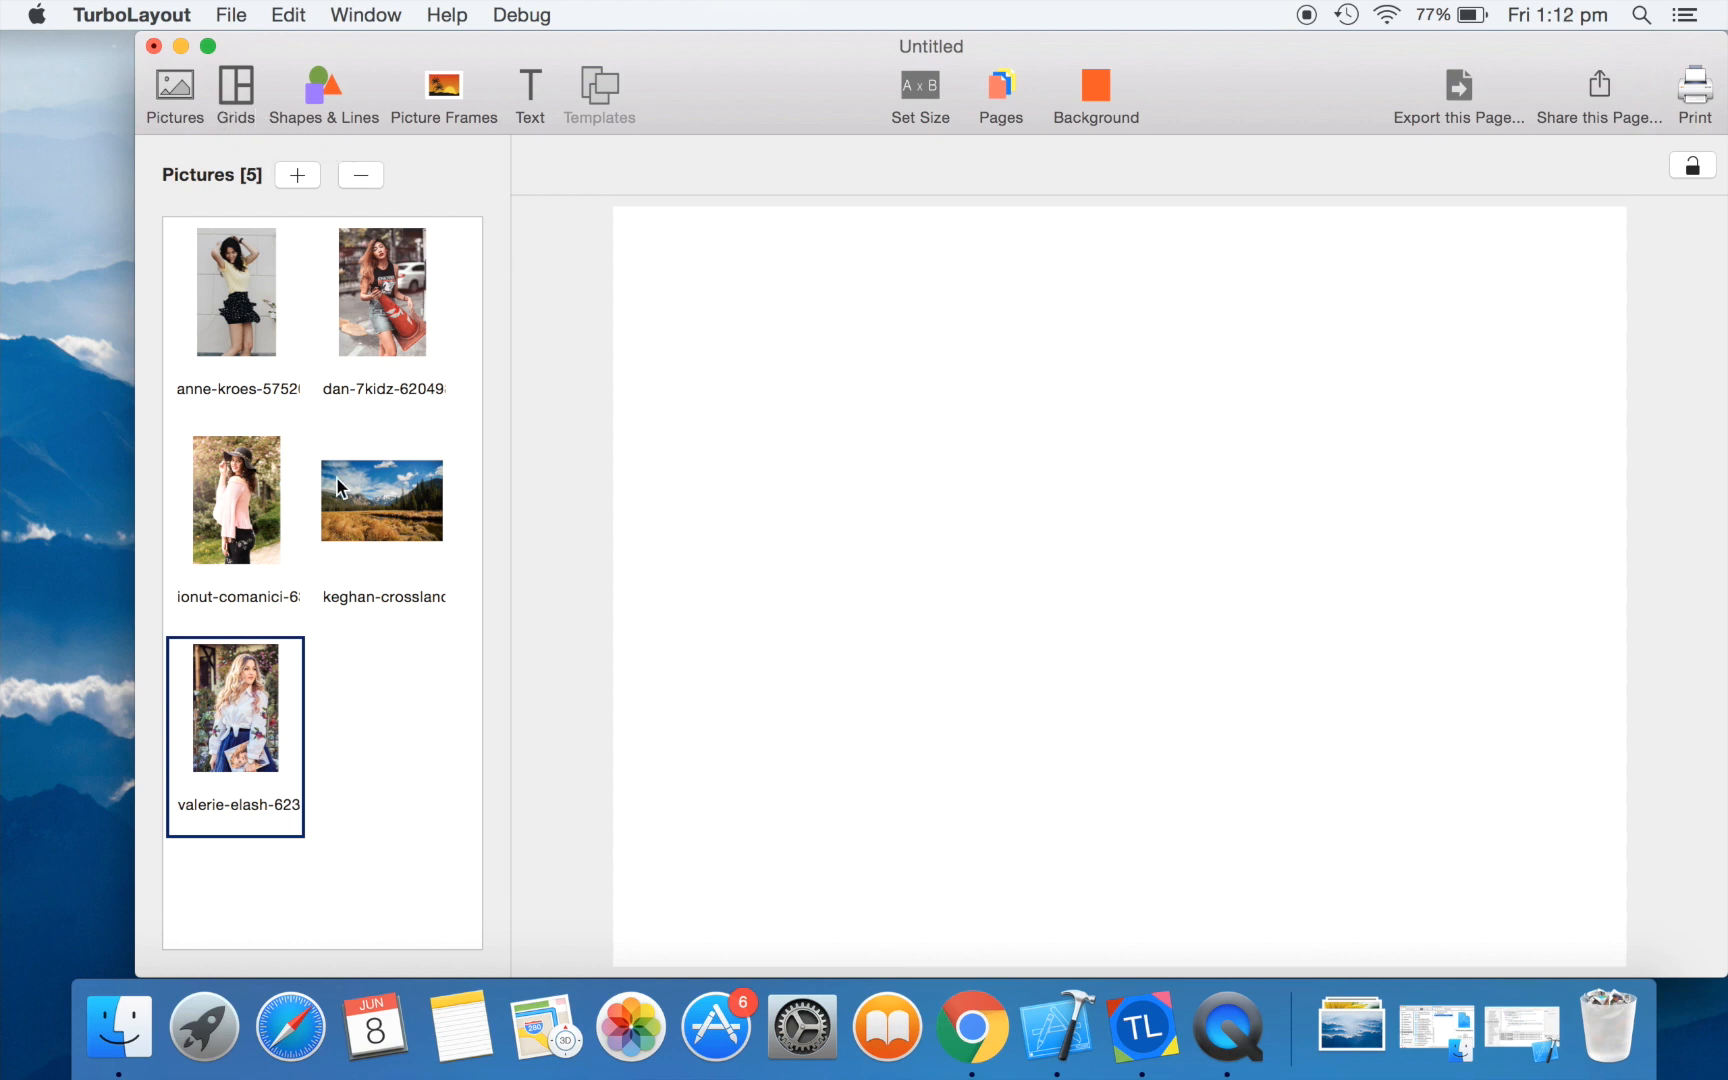
- Place the portrait with the dark hat directly on the page, resize it and move it near the page's centre
{"action": "left_click_drag", "start_coordinate": [242, 512], "coordinate": [1054, 474]}
{"action": "mouse_move", "coordinate": [925, 667]}
{"action": "left_mouse_down"}
{"action": "mouse_move", "coordinate": [744, 852]}
{"action": "mouse_move", "coordinate": [947, 692]}
{"action": "left_mouse_up"}
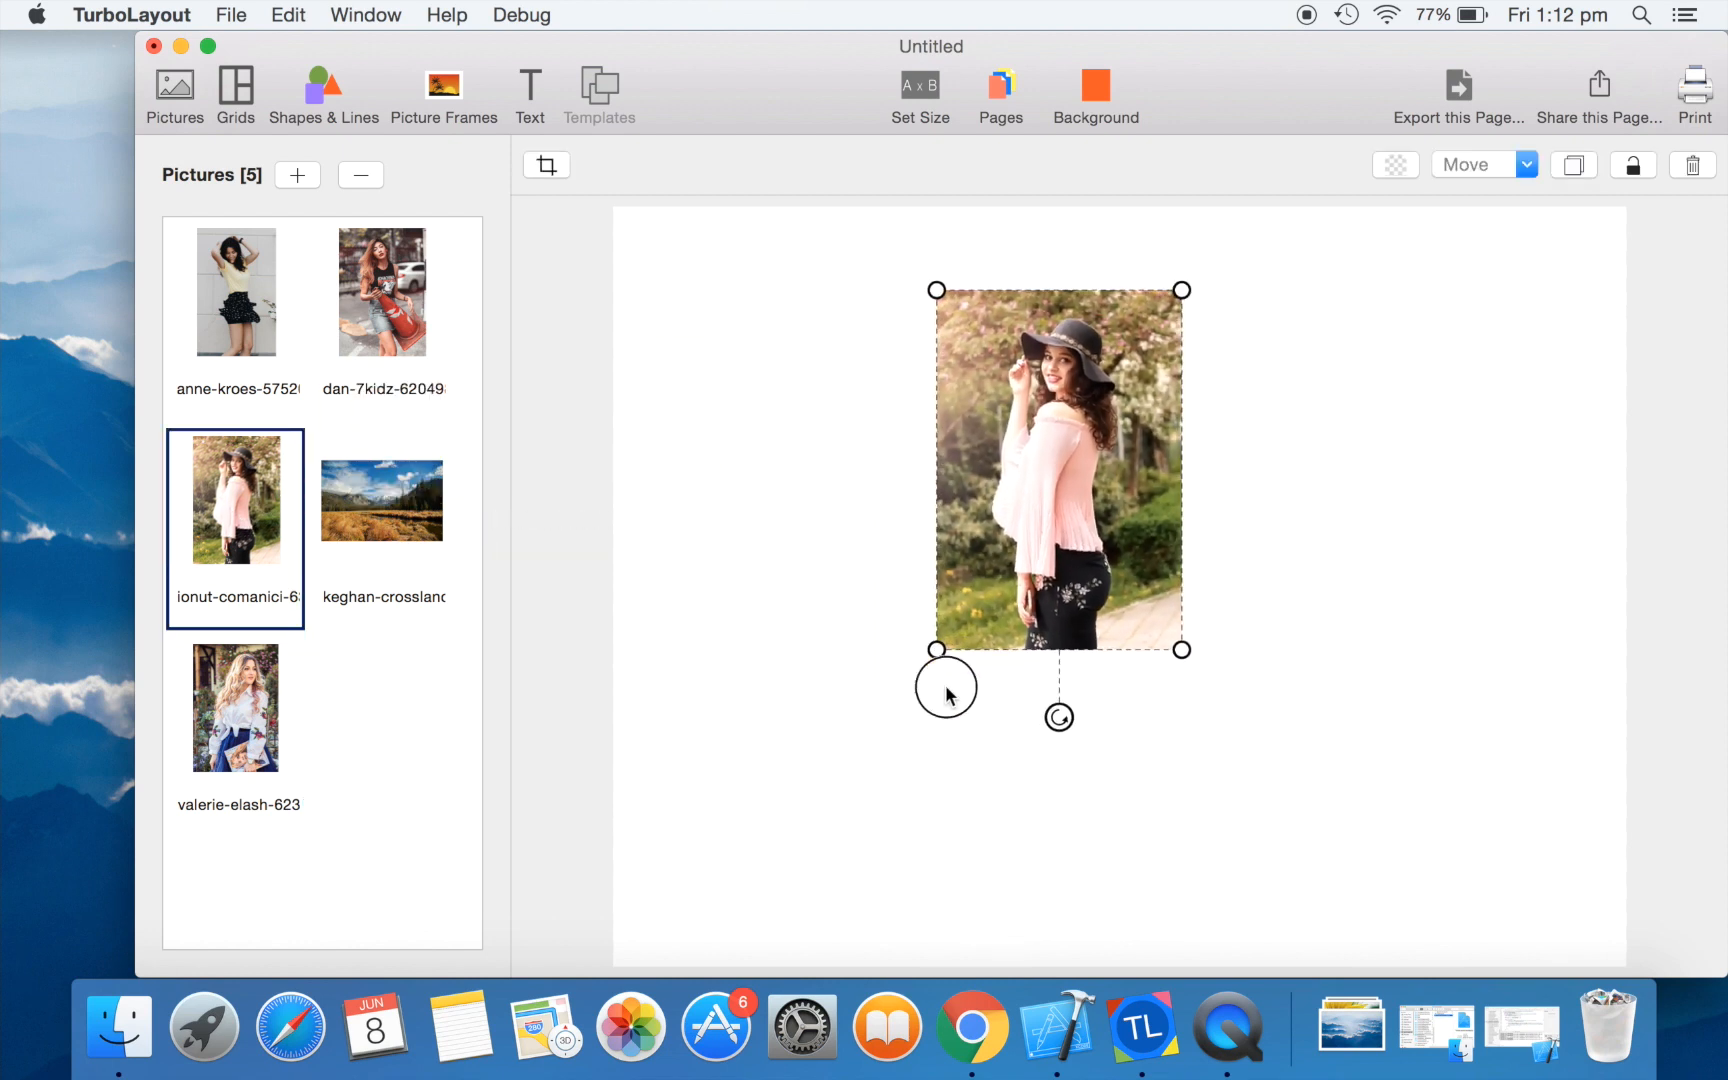
{"action": "left_click_drag", "start_coordinate": [1070, 440], "coordinate": [1066, 518]}
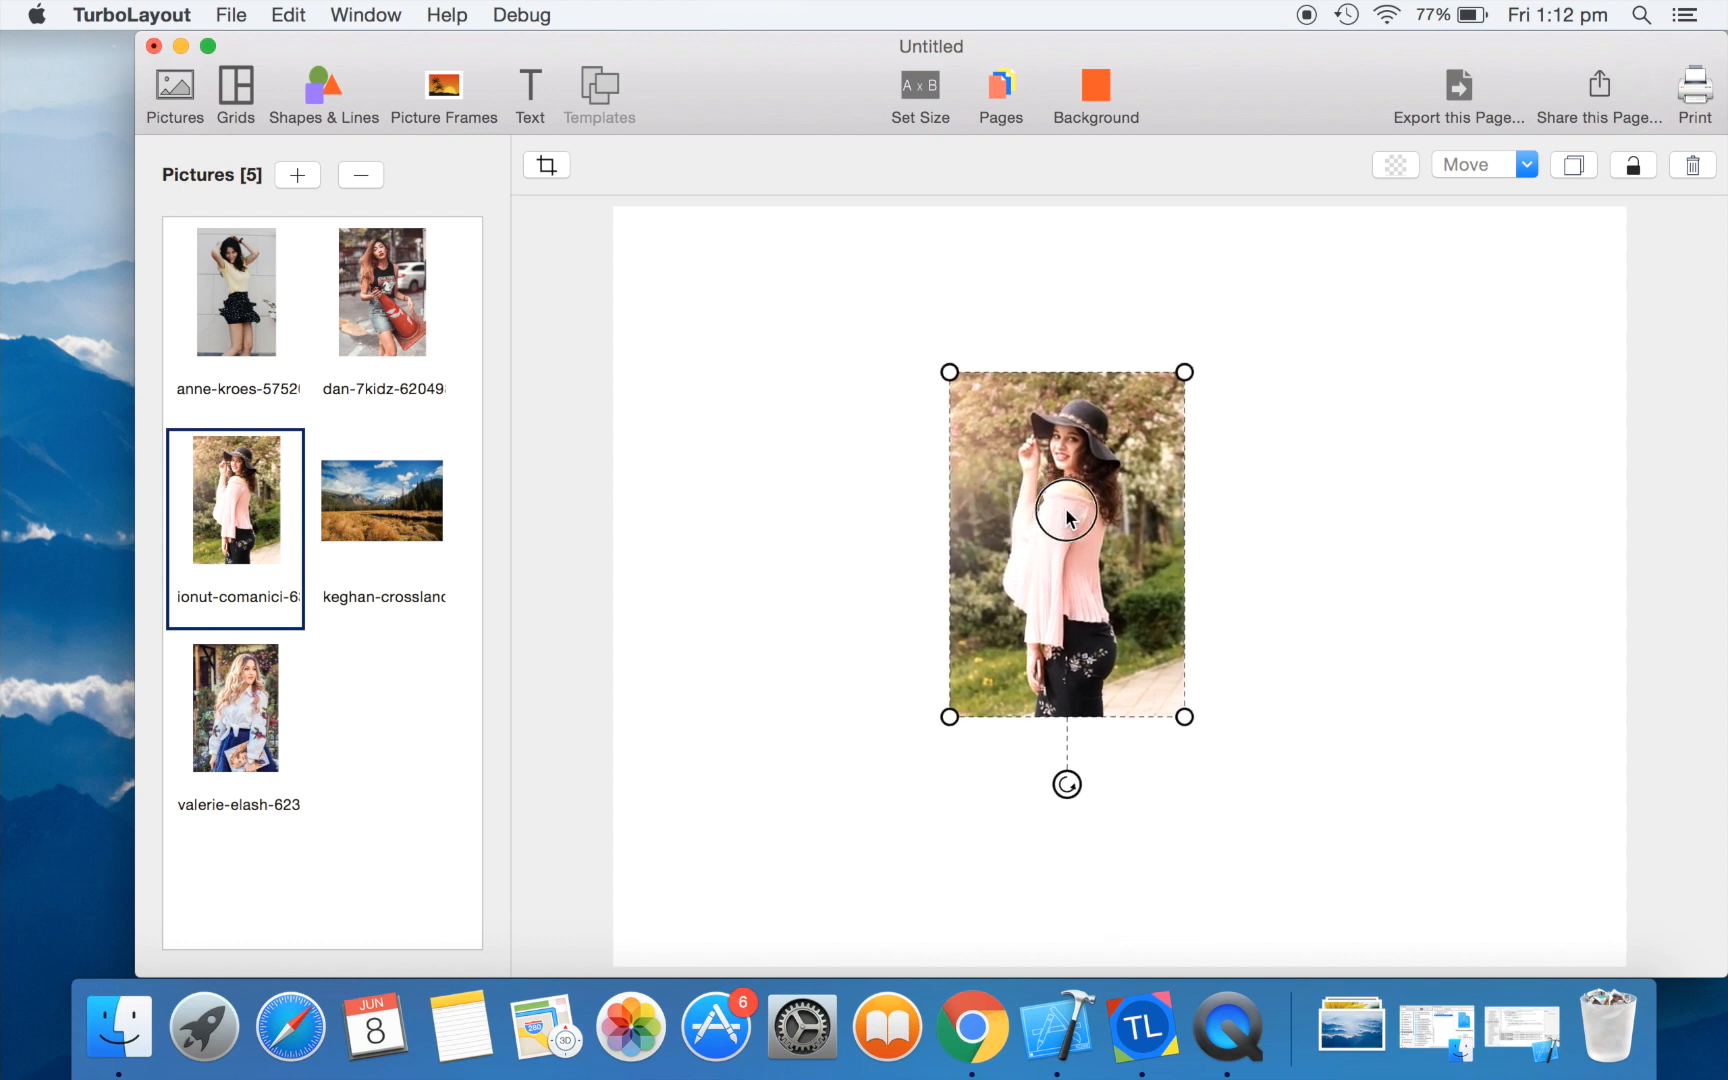
- Crop the dark-hat portrait at both sides and along its upper edge into a narrow upright strip around the woman
{"action": "left_click", "coordinate": [546, 168]}
{"action": "left_click_drag", "start_coordinate": [1183, 373], "coordinate": [1130, 400]}
{"action": "left_click_drag", "start_coordinate": [950, 716], "coordinate": [1000, 716]}
{"action": "left_click", "coordinate": [579, 166]}
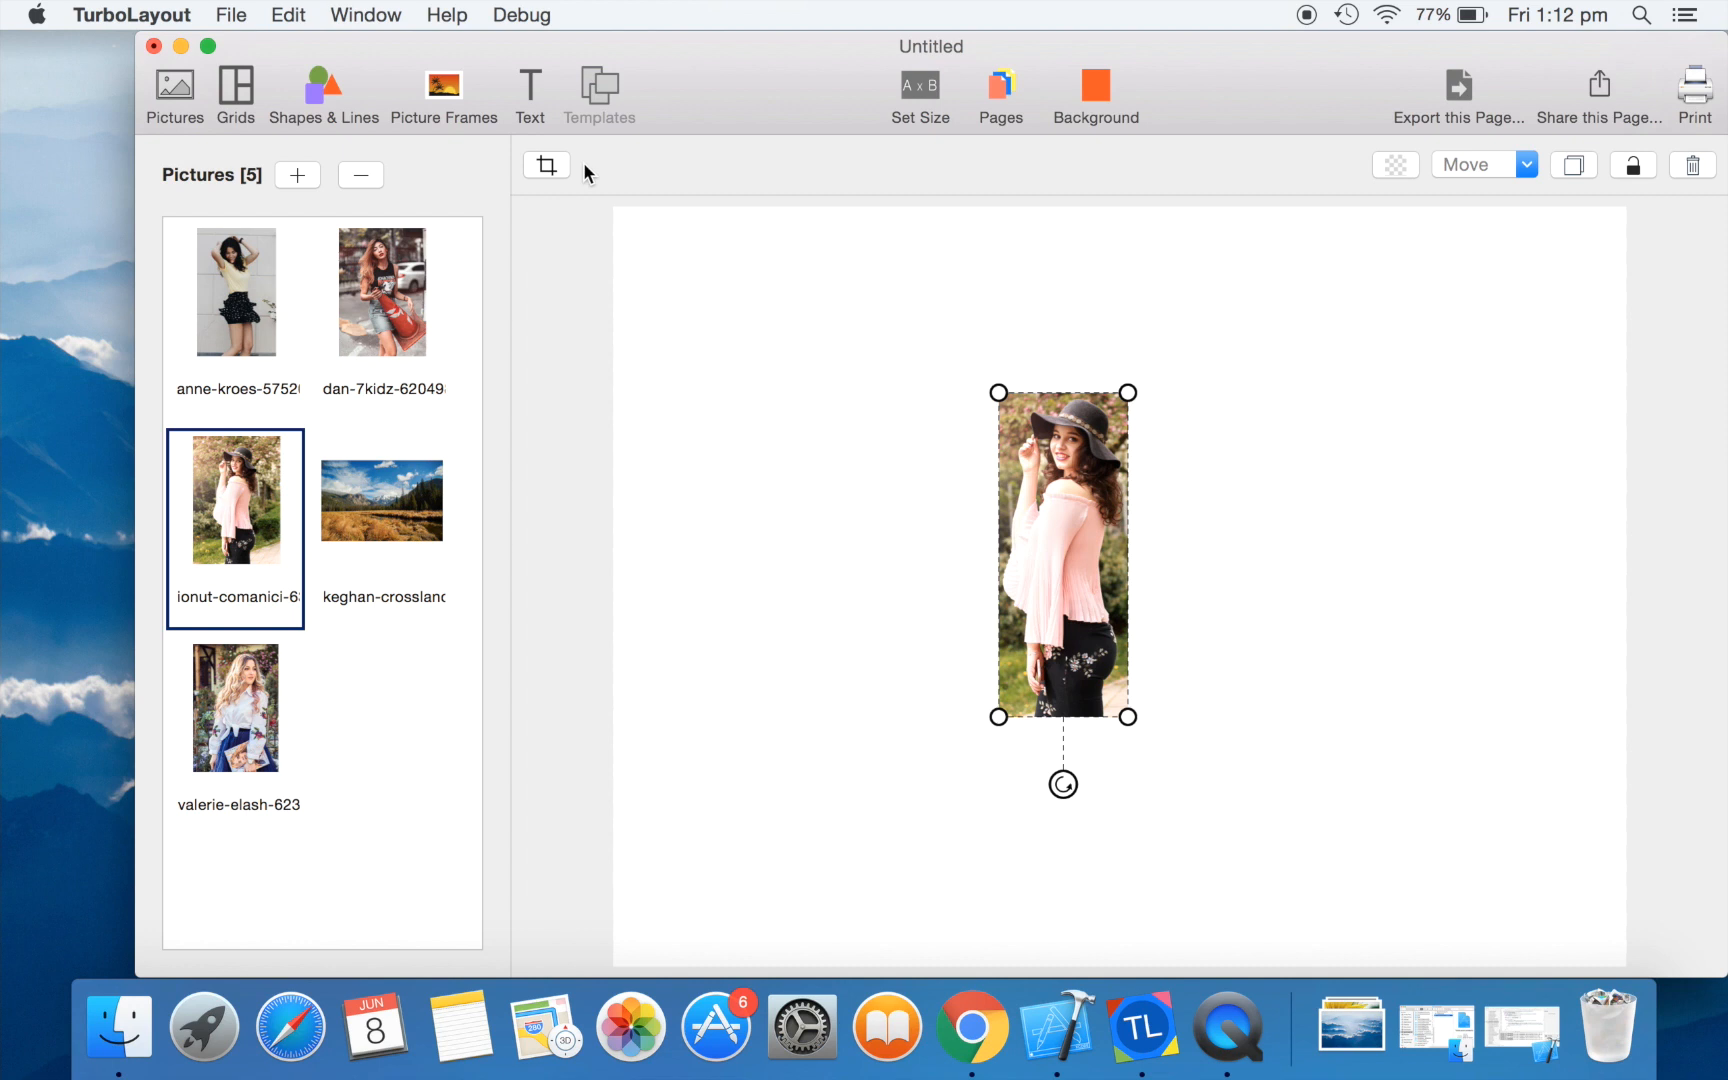